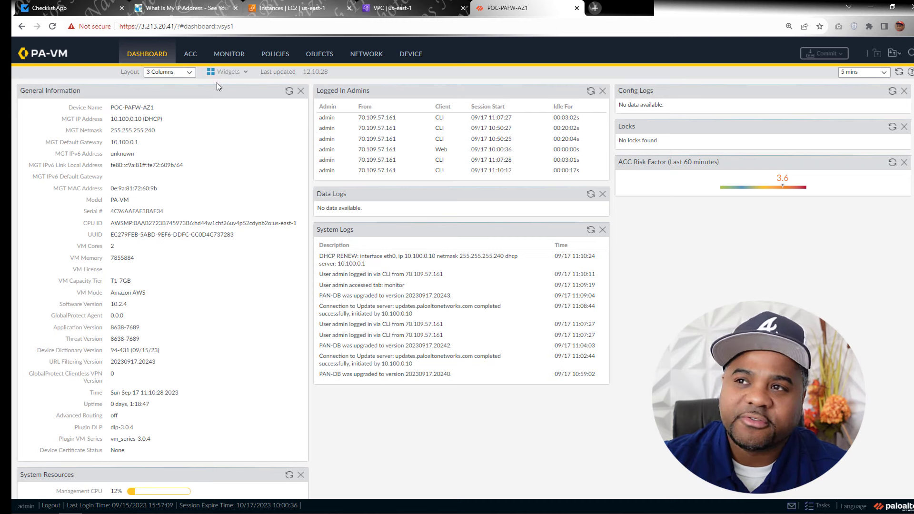
Examine the firewall's traffic log for the sources, destinations, ports, applications and rules of recent sessions.
{"action": "left_click", "coordinate": [235, 55]}
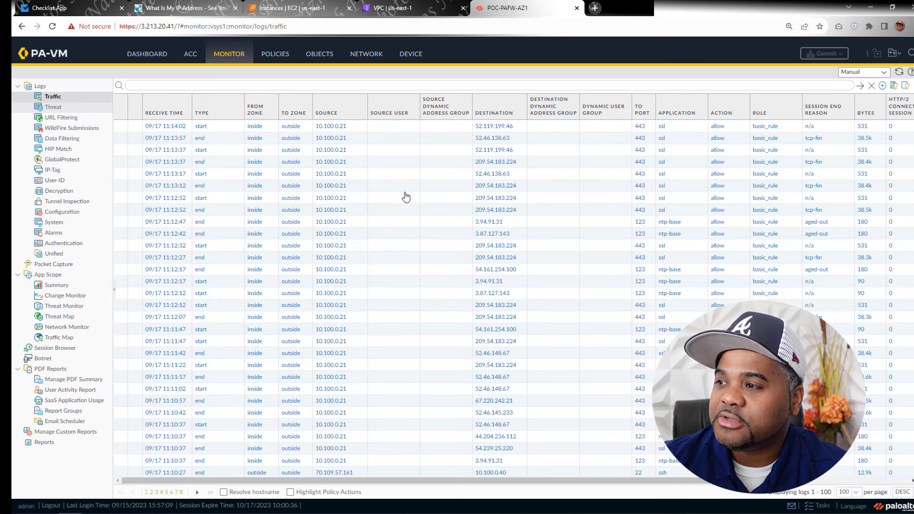
{"action": "scroll", "coordinate": [402, 195], "scroll_direction": "down", "scroll_amount": 3}
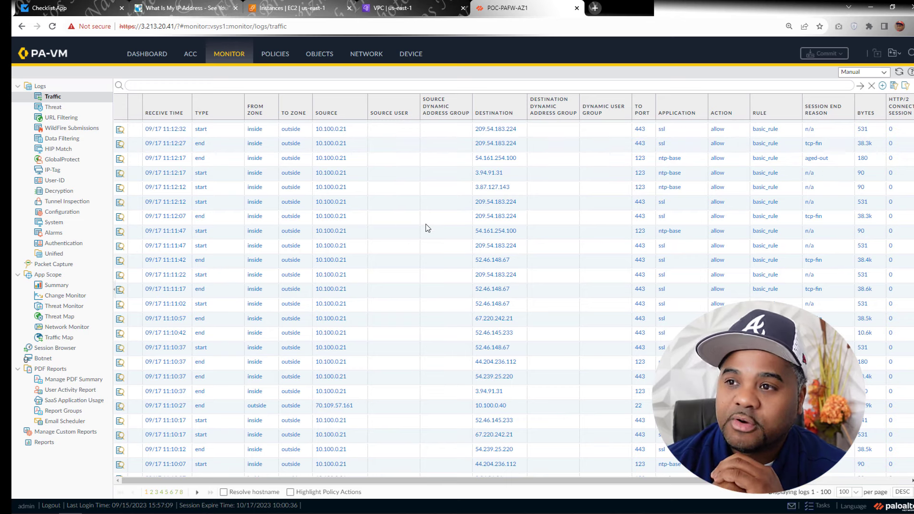
{"action": "scroll", "coordinate": [425, 228], "scroll_direction": "down", "scroll_amount": 4}
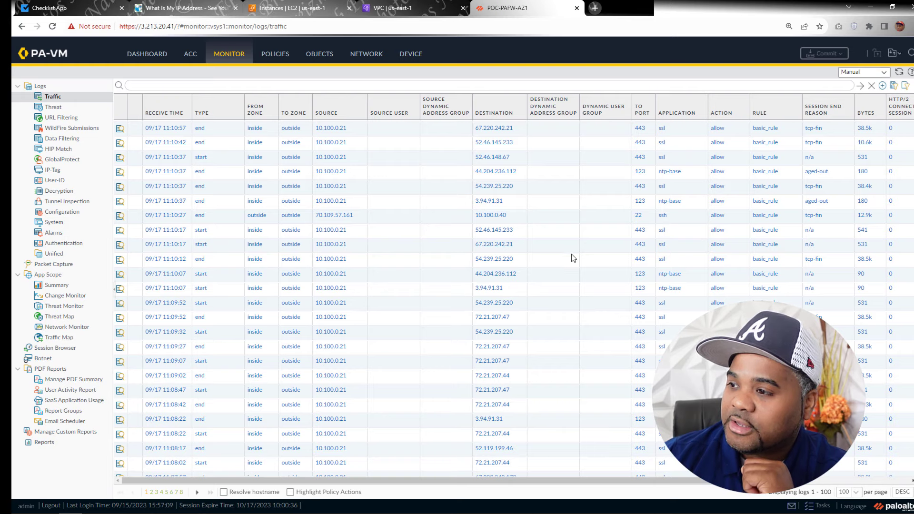
{"action": "scroll", "coordinate": [548, 225], "scroll_direction": "down", "scroll_amount": 4}
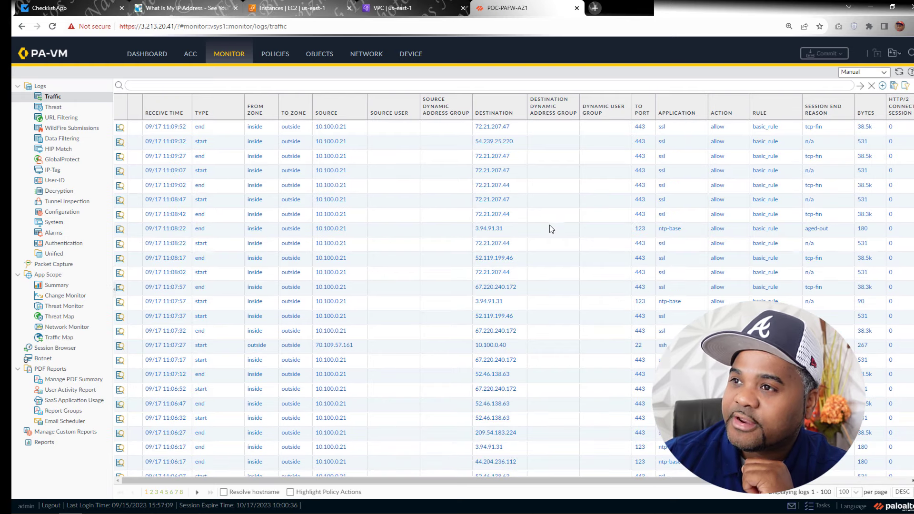
{"action": "scroll", "coordinate": [549, 225], "scroll_direction": "up", "scroll_amount": 4}
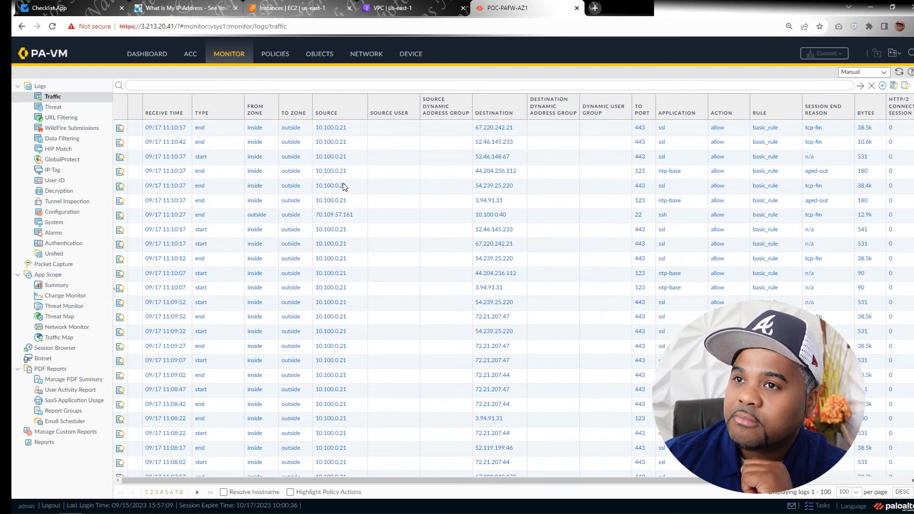
View the firewall's security policies and inspect the inbound rules of the POC-FW-Mgmt-SG security group in the AWS console.
{"action": "left_click", "coordinate": [270, 56]}
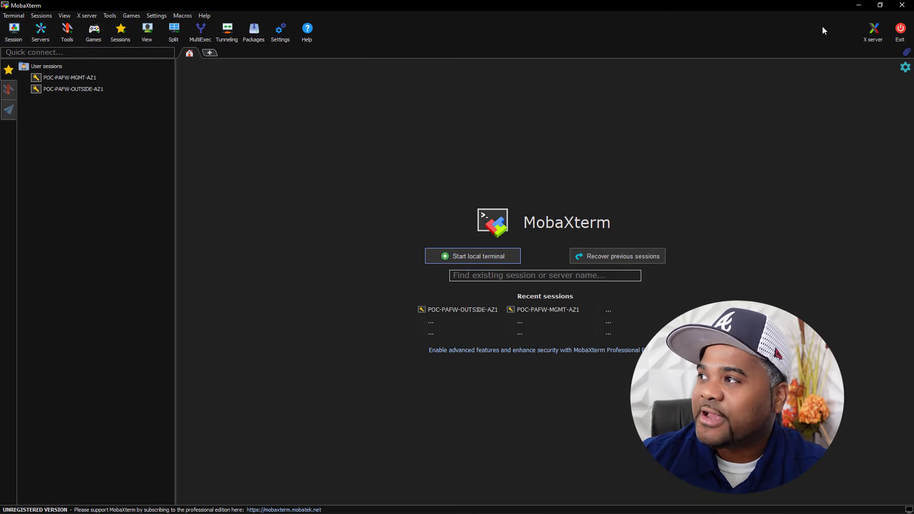
{"action": "left_click", "coordinate": [859, 5]}
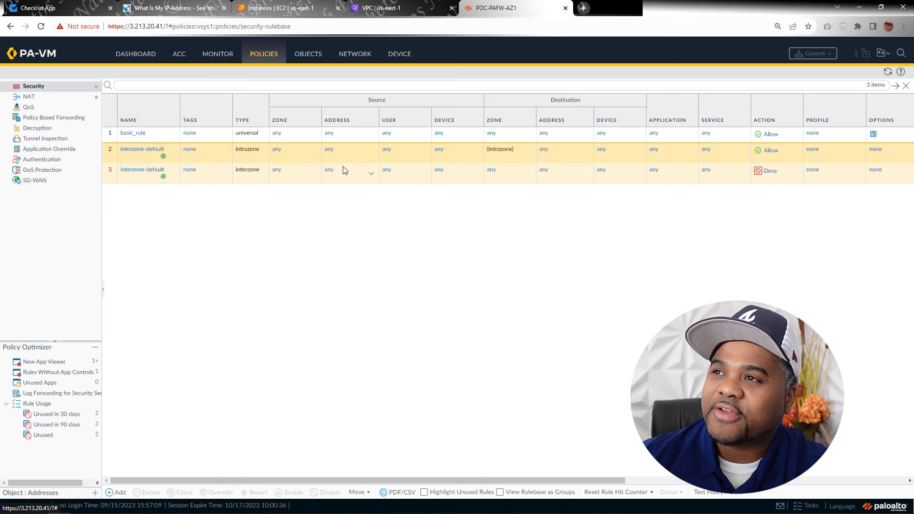
{"action": "left_click", "coordinate": [377, 8]}
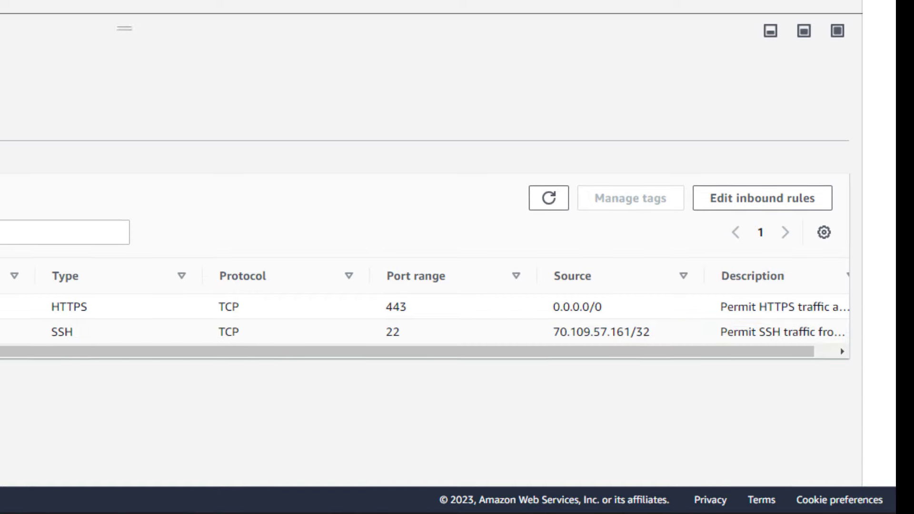
{"action": "left_click", "coordinate": [217, 147]}
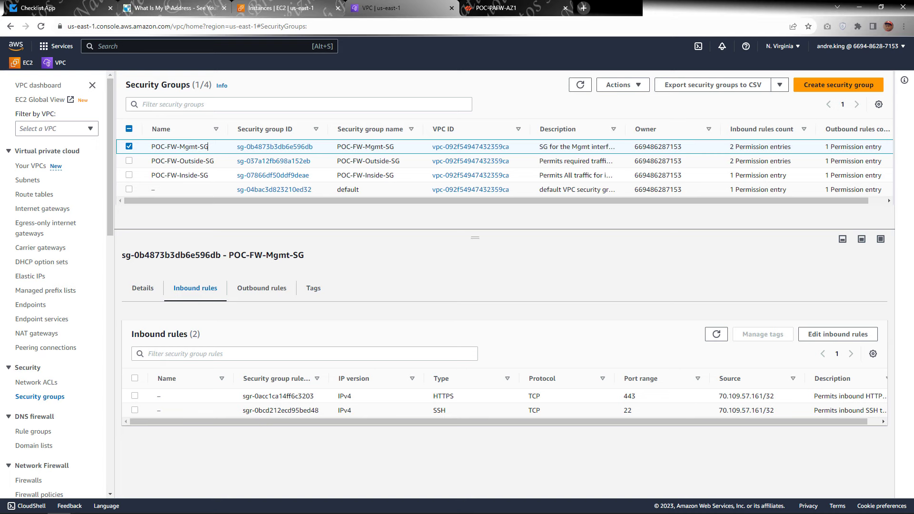
Switch to MobaXterm, connect to the saved POC-PAFW-OUTSIDE-AZ1 SSH session and run "show interface all".
{"action": "key", "text": "alt+Tab"}
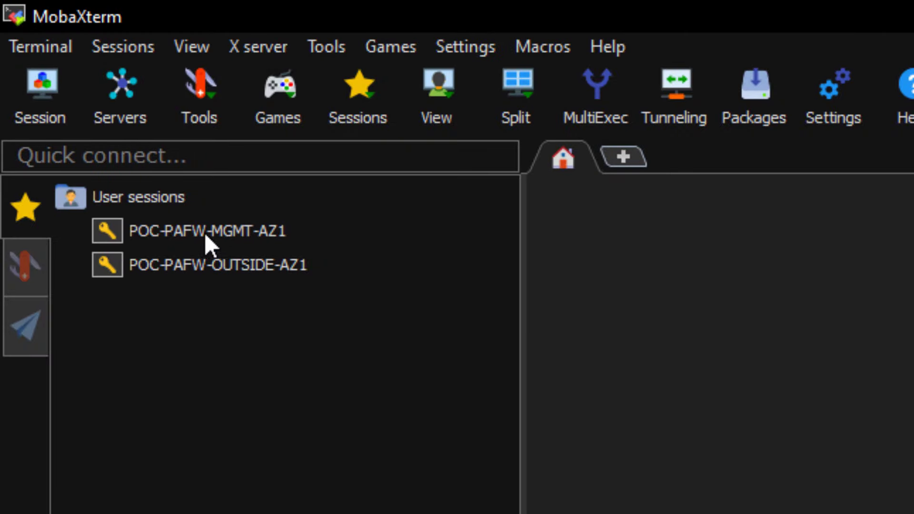
{"action": "mouse_move", "coordinate": [199, 259]}
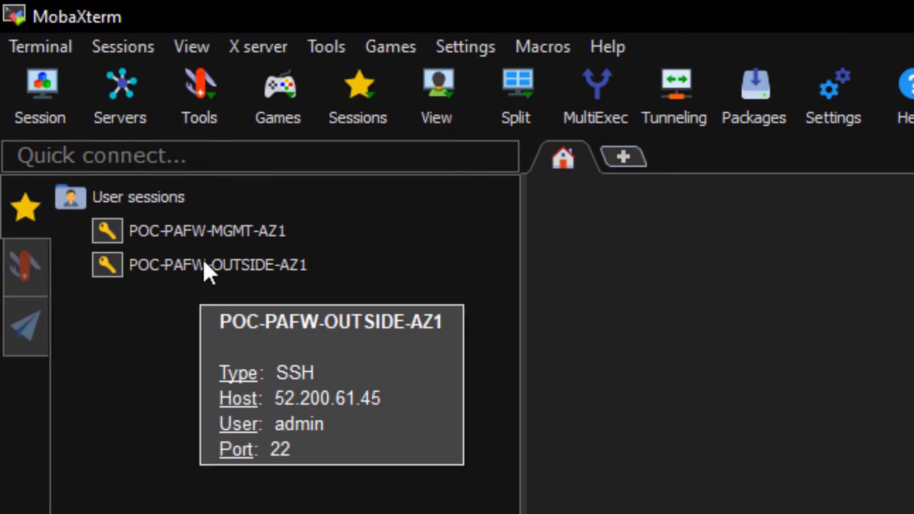
{"action": "double_click", "coordinate": [243, 267]}
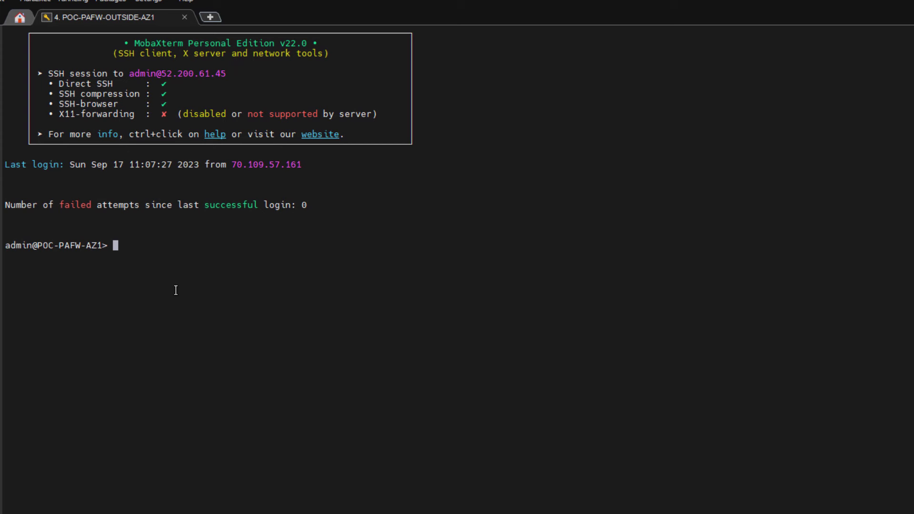
{"action": "type", "text": "show interface"}
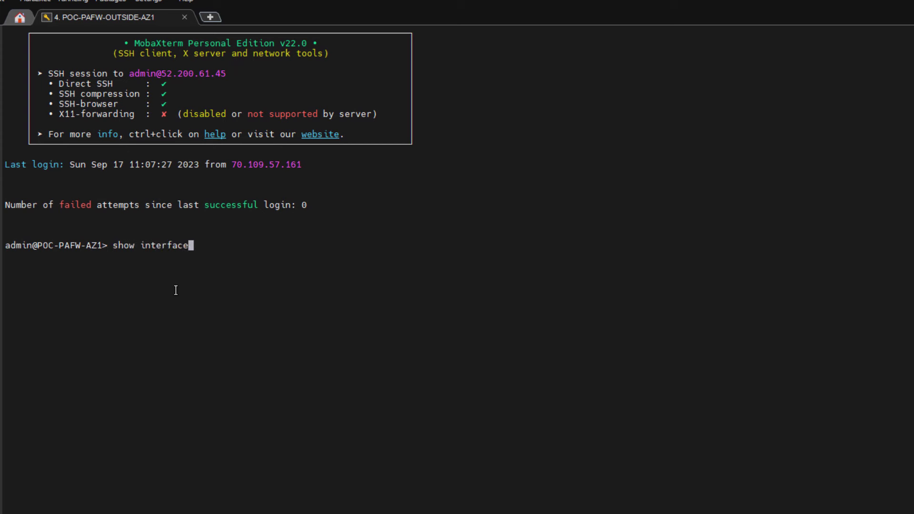
{"action": "type", "text": " all"}
{"action": "key", "text": "Return"}
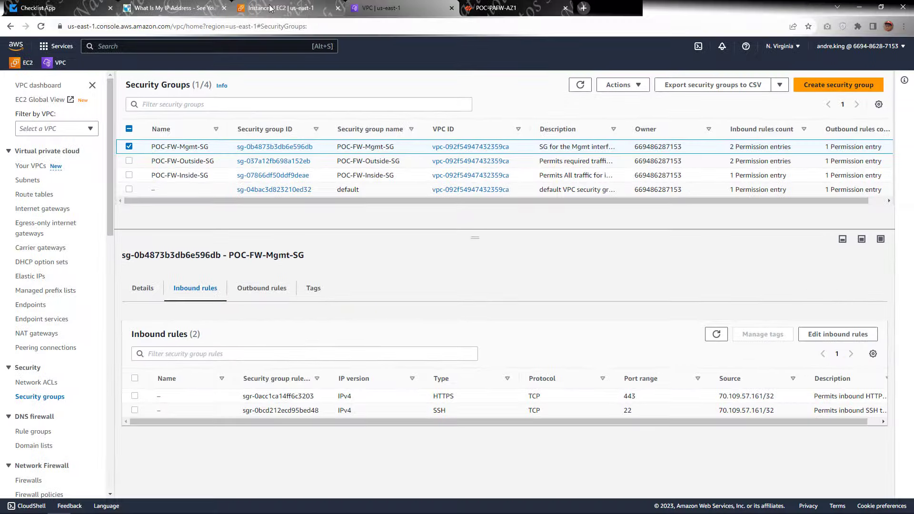
Return to the firewall's web interface in the browser and check the traffic log for the SSH session.
{"action": "left_click", "coordinate": [270, 7]}
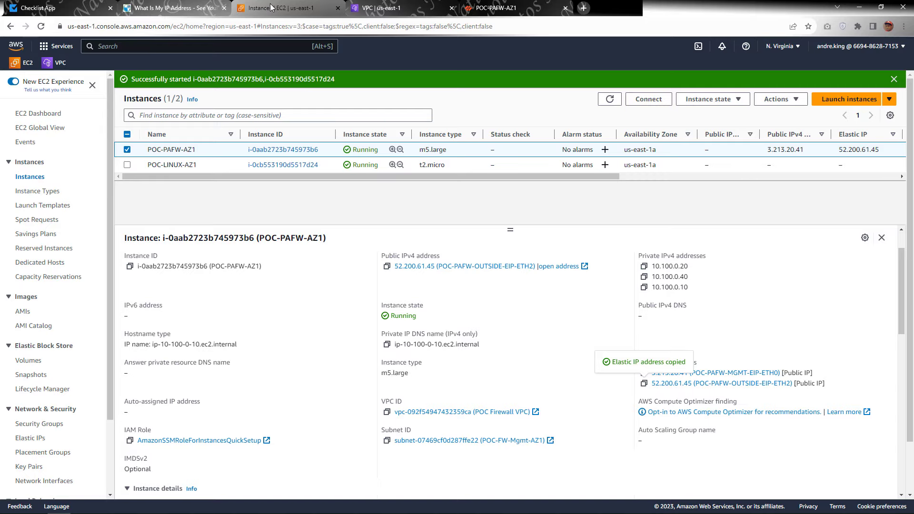
{"action": "left_click", "coordinate": [518, 3]}
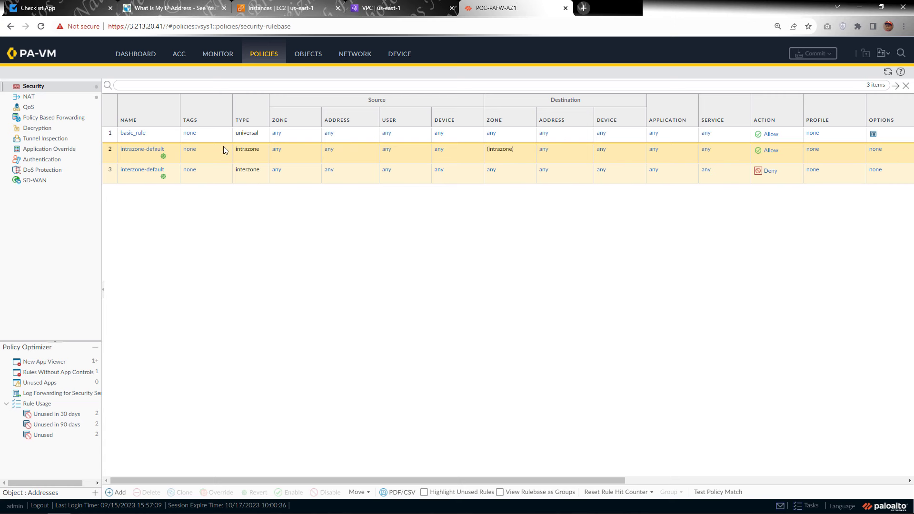
{"action": "left_click", "coordinate": [212, 55]}
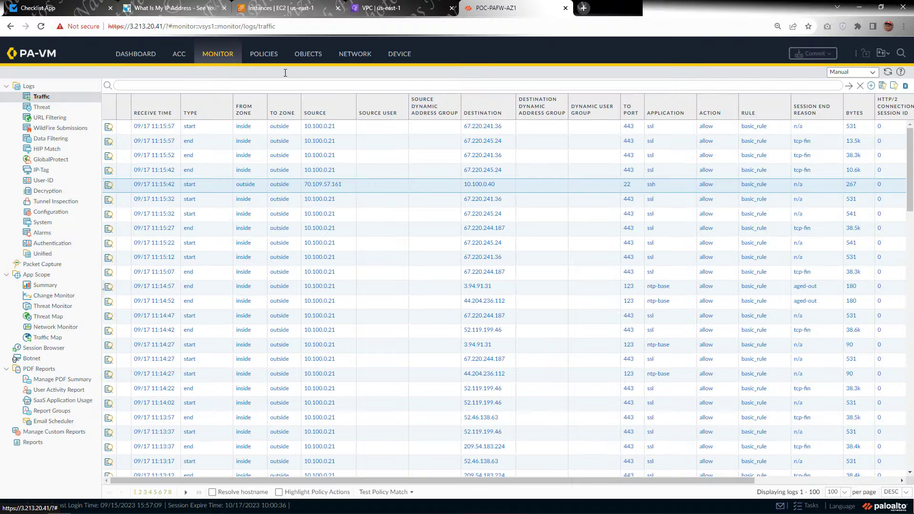
Open the basic_rule security policy for editing and limit its services to service-https and service-http.
{"action": "left_click", "coordinate": [261, 56]}
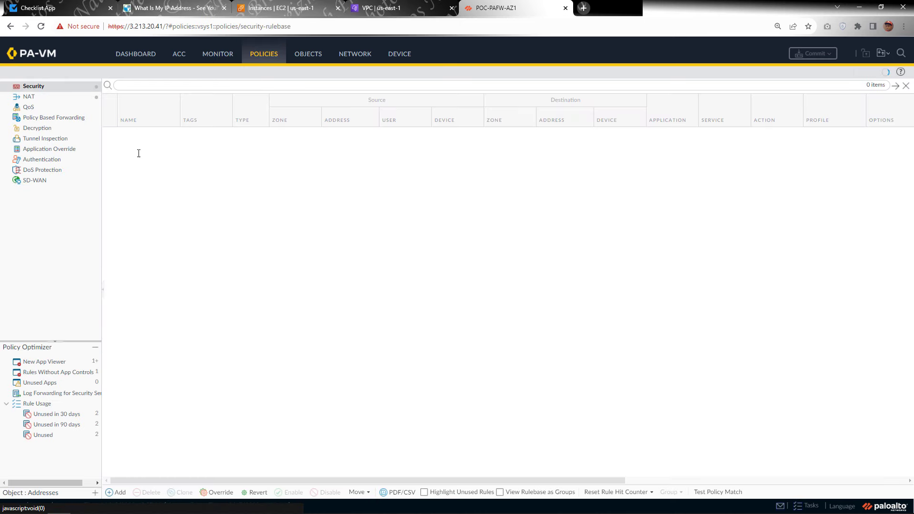
{"action": "left_click", "coordinate": [137, 138]}
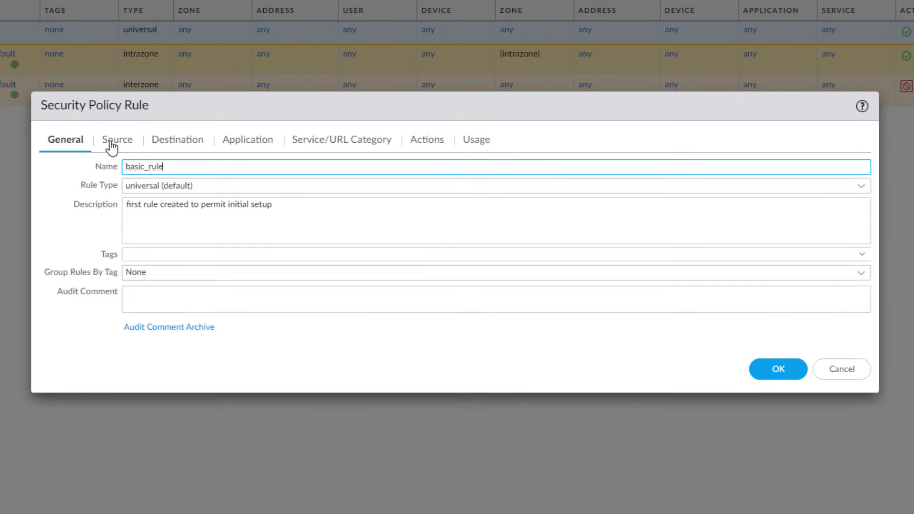
{"action": "left_click", "coordinate": [113, 146]}
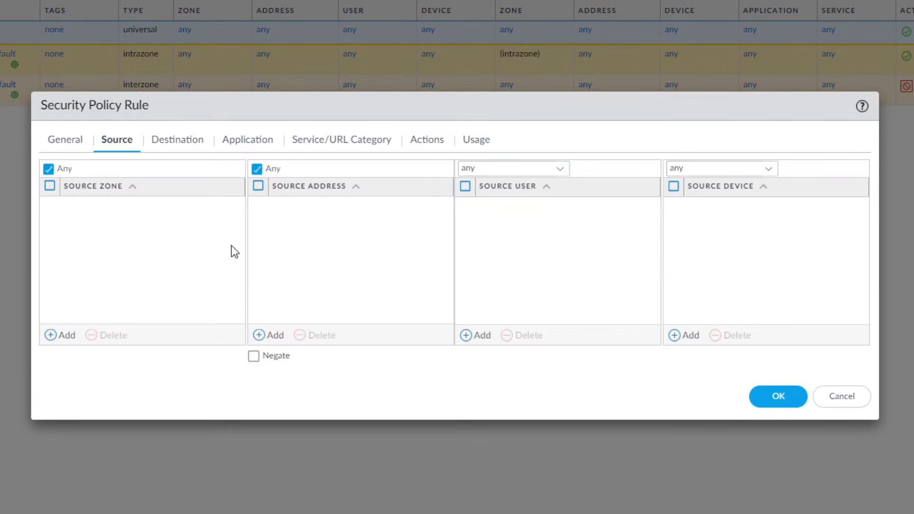
{"action": "left_click", "coordinate": [145, 142]}
{"action": "left_click", "coordinate": [379, 152]}
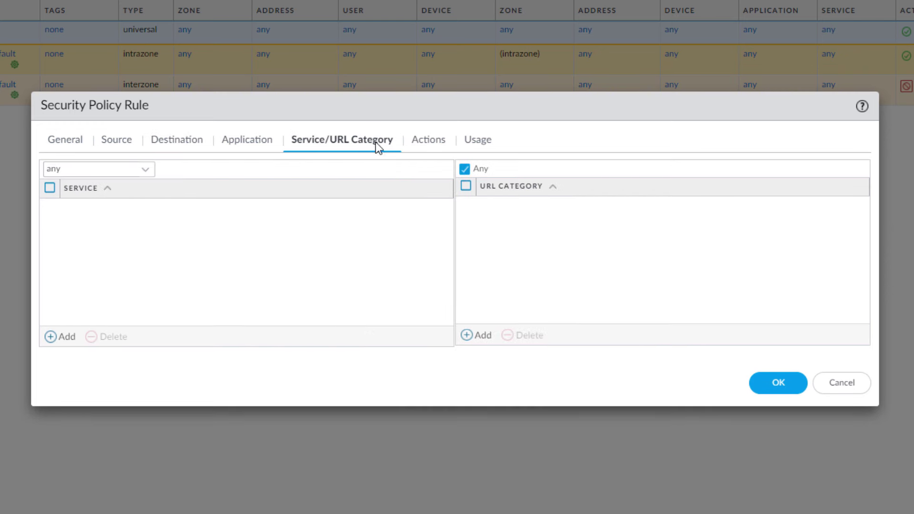
{"action": "left_click", "coordinate": [145, 169]}
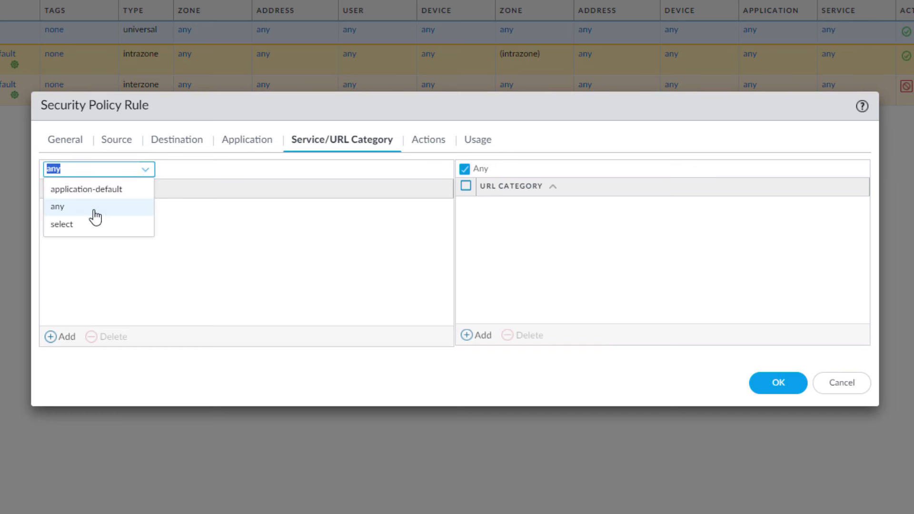
{"action": "left_click", "coordinate": [75, 225]}
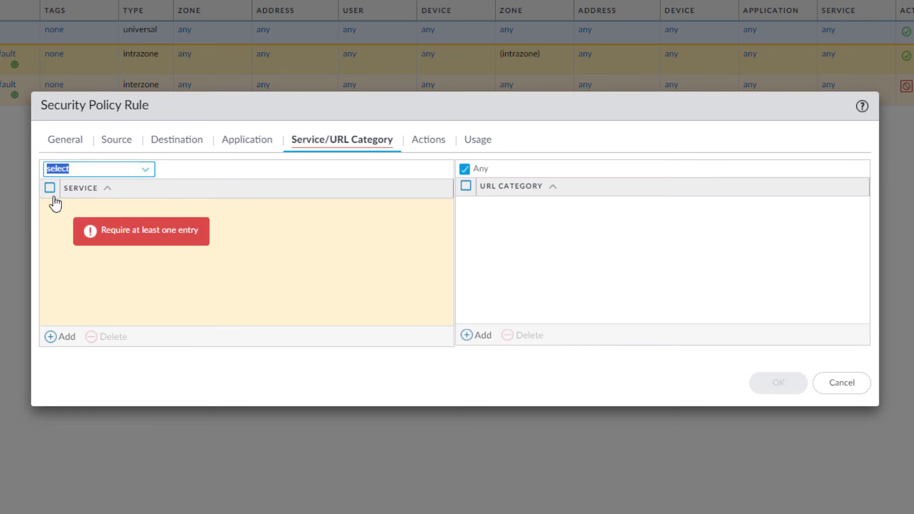
{"action": "left_click", "coordinate": [59, 338]}
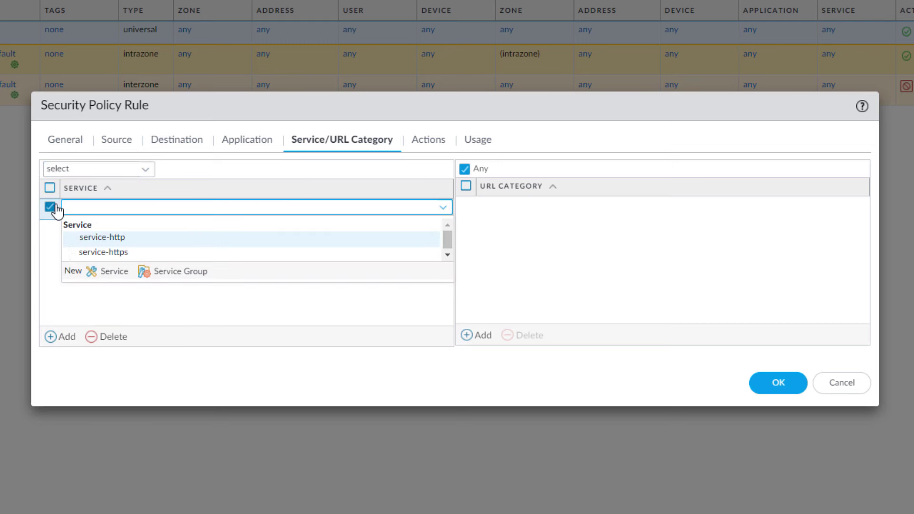
{"action": "left_click", "coordinate": [98, 252]}
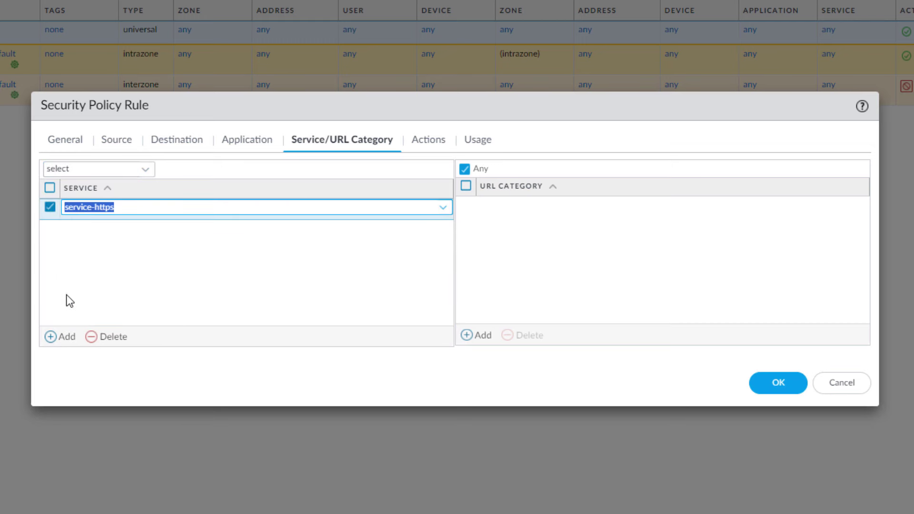
{"action": "left_click", "coordinate": [64, 337]}
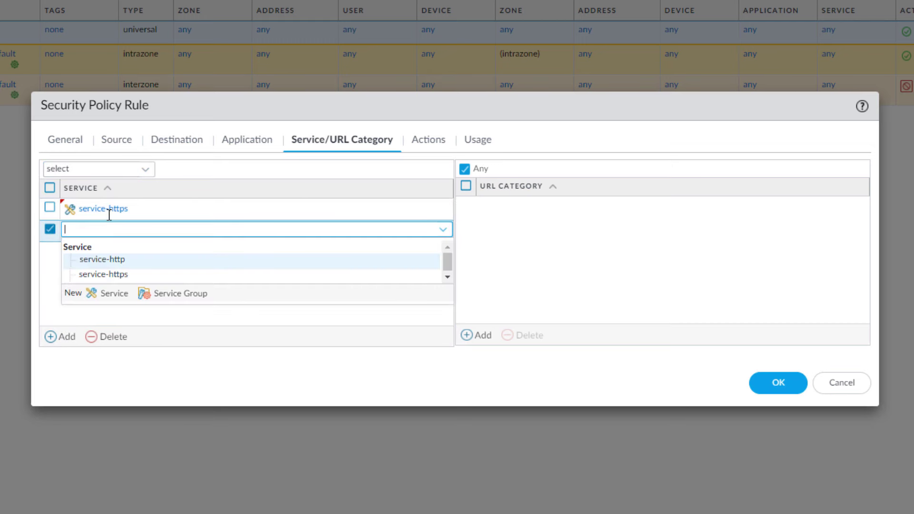
{"action": "left_click", "coordinate": [94, 261]}
{"action": "left_click", "coordinate": [169, 267]}
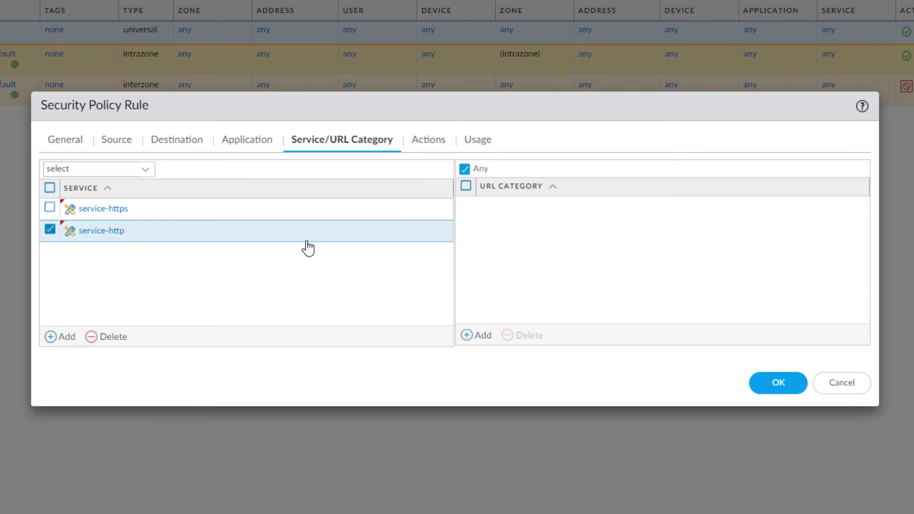
Add ssl as the allowed application in basic_rule and save the rule.
{"action": "left_click", "coordinate": [246, 143]}
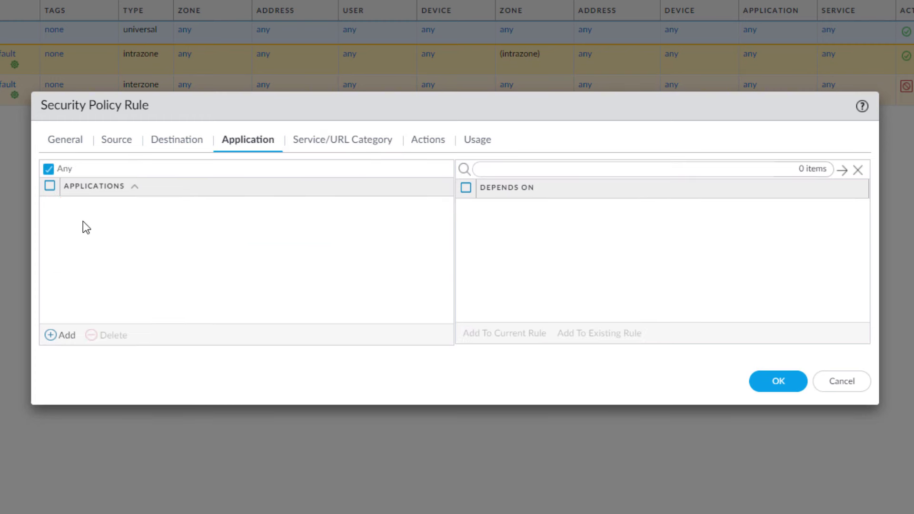
{"action": "left_click", "coordinate": [63, 335]}
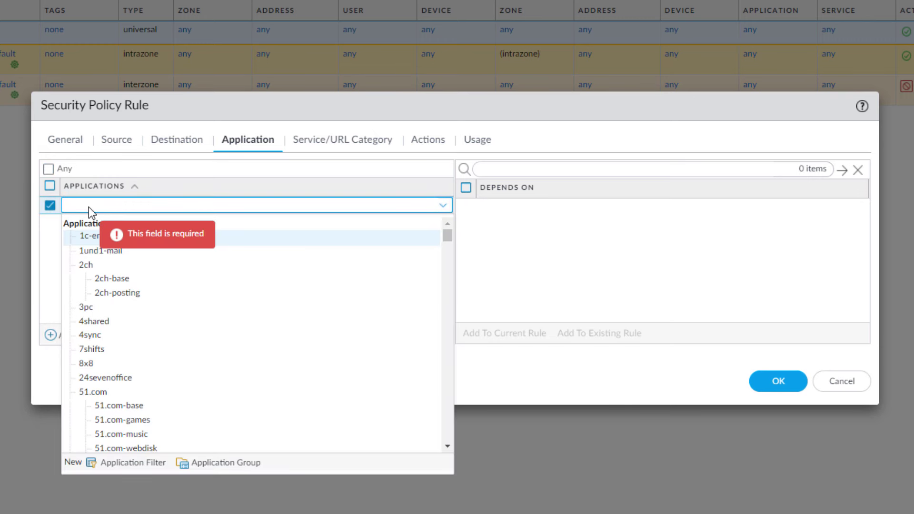
{"action": "type", "text": "ssl"}
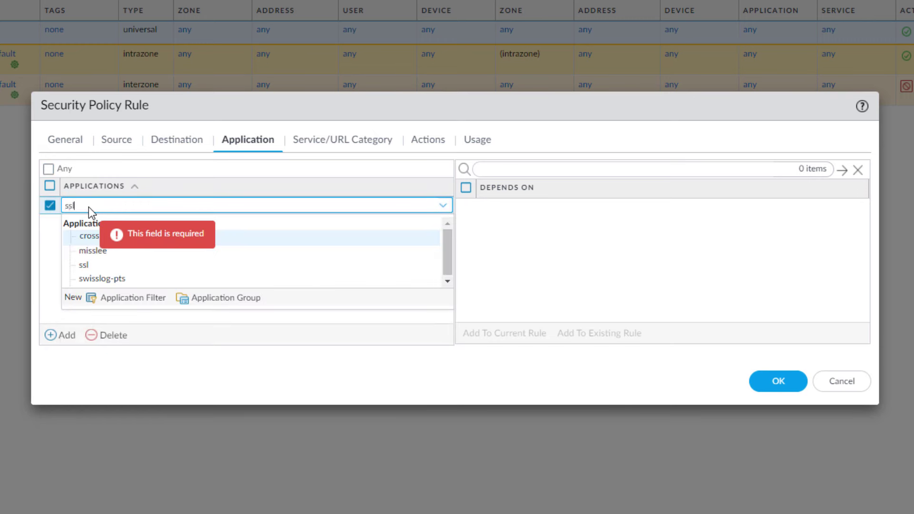
{"action": "left_click", "coordinate": [88, 265]}
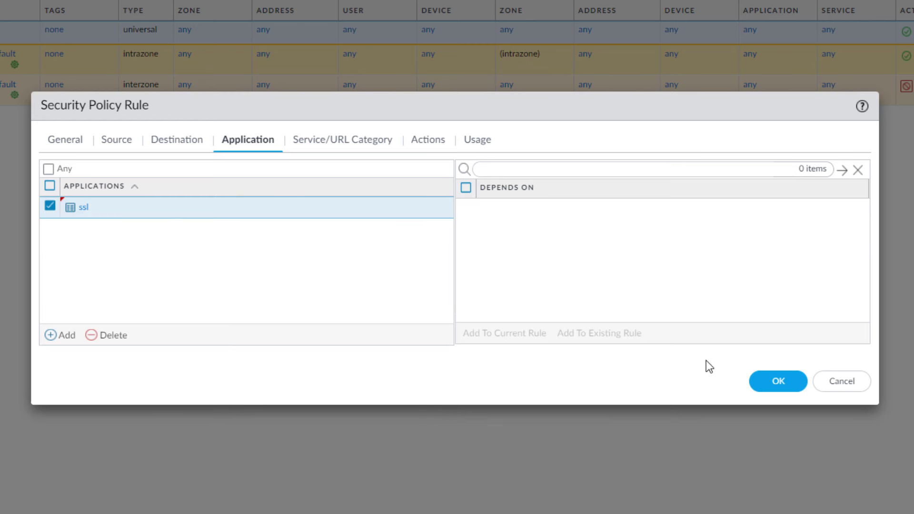
{"action": "left_click", "coordinate": [773, 380]}
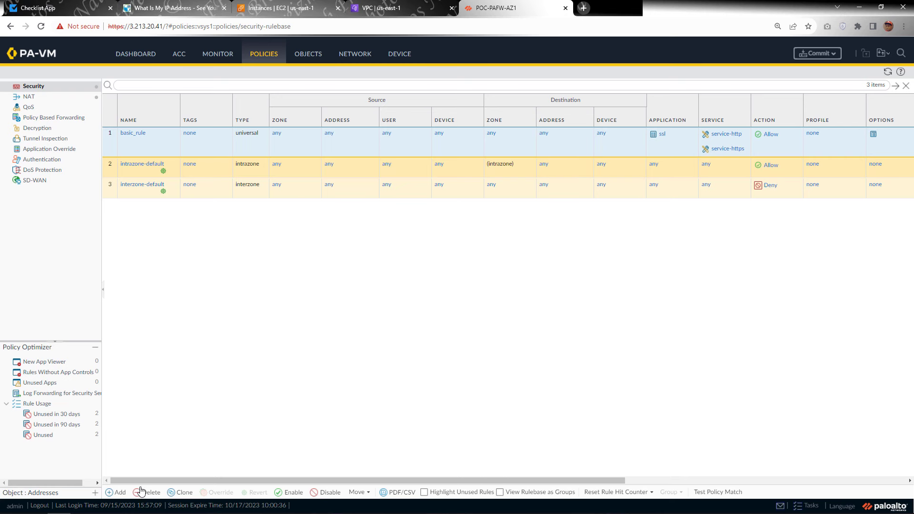
Clone basic_rule, placing the copy directly after it, and rename the copy temp_deny_ssh.
{"action": "left_click", "coordinate": [119, 495]}
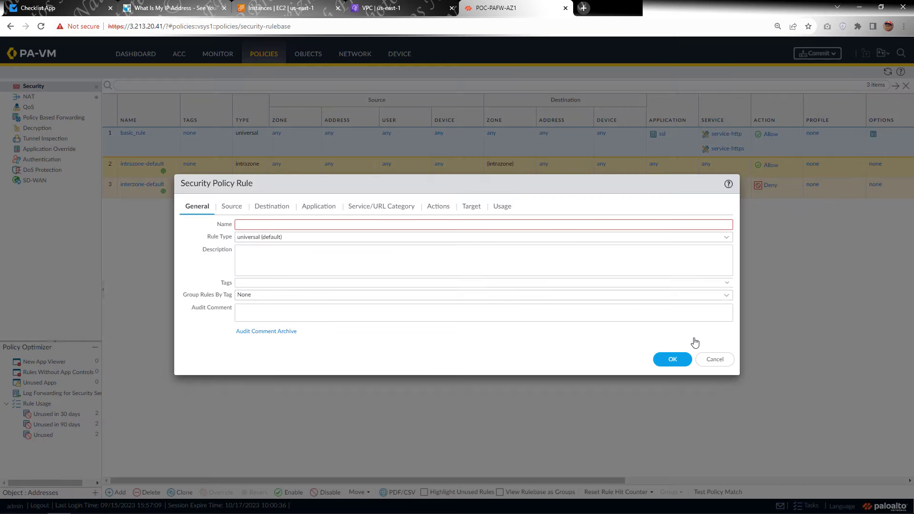
{"action": "left_click", "coordinate": [709, 360]}
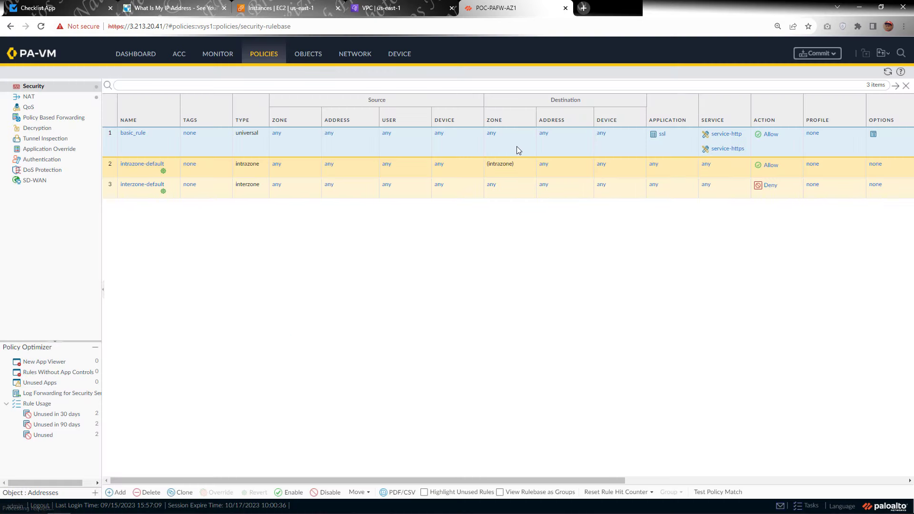
{"action": "left_click", "coordinate": [185, 493]}
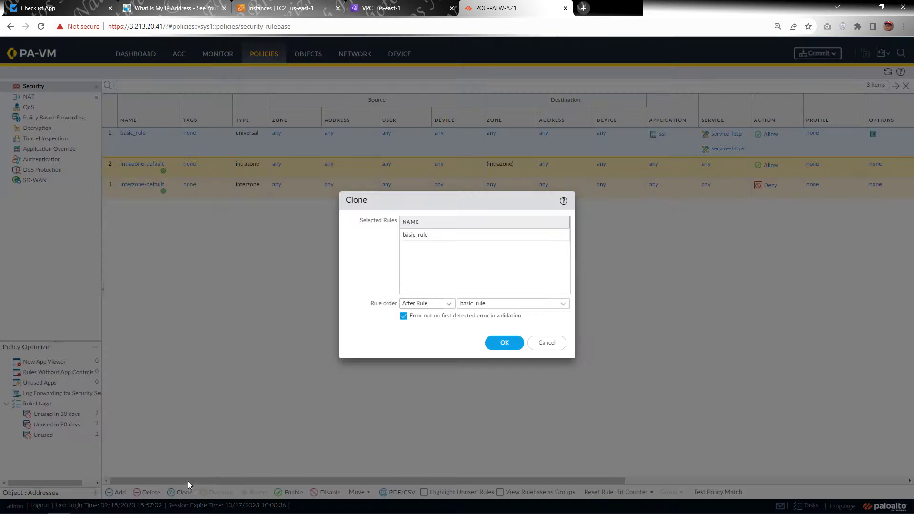
{"action": "left_click", "coordinate": [514, 346]}
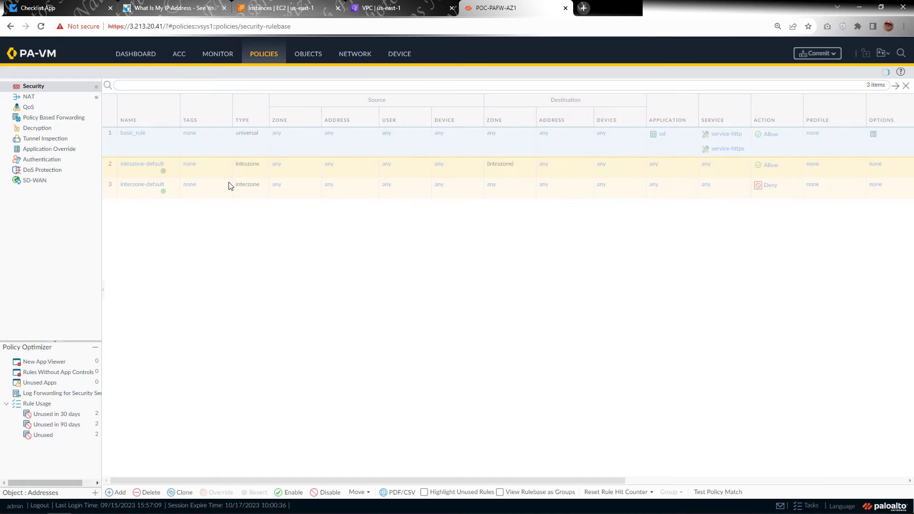
{"action": "left_click", "coordinate": [142, 164]}
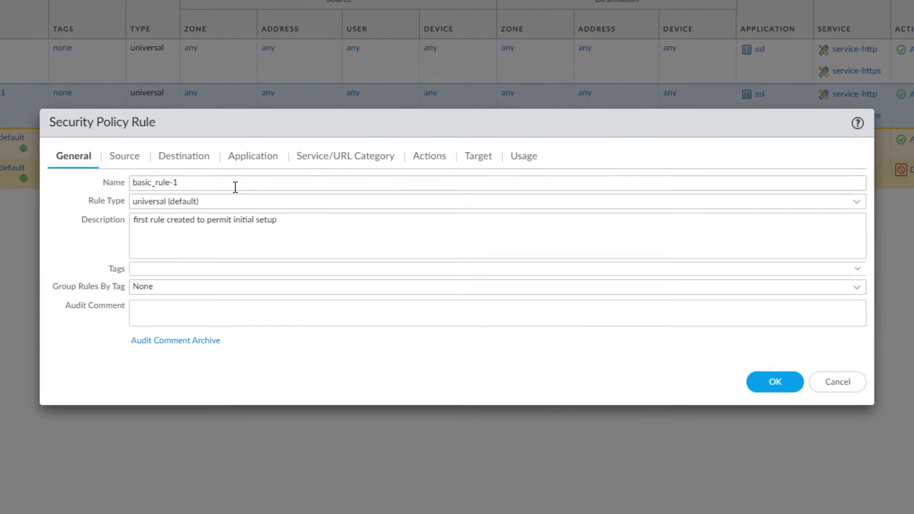
{"action": "triple_click", "coordinate": [305, 226]}
{"action": "type", "text": "t"}
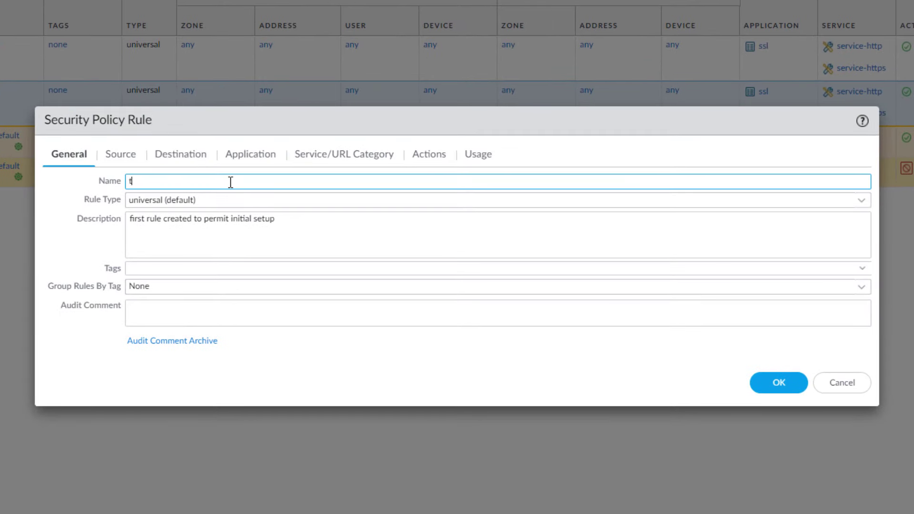
{"action": "type", "text": "emp_deny_ssh"}
Replace ssl with ssh as the application in the temp_deny_ssh rule.
{"action": "left_click", "coordinate": [119, 159]}
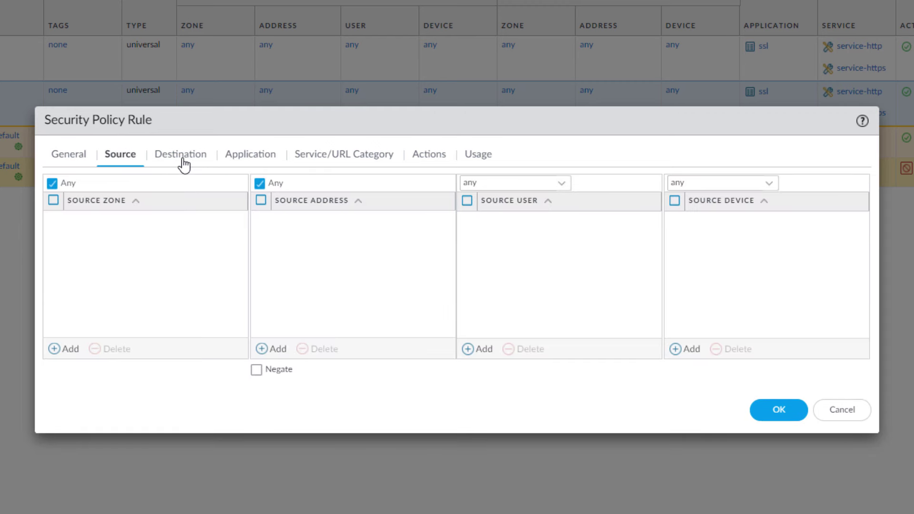
{"action": "left_click", "coordinate": [169, 162]}
{"action": "left_click", "coordinate": [245, 157]}
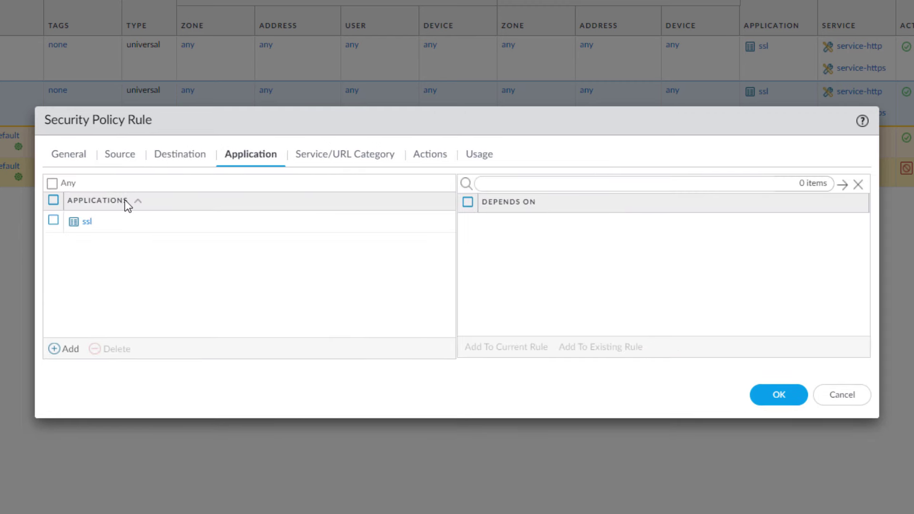
{"action": "left_click", "coordinate": [84, 224]}
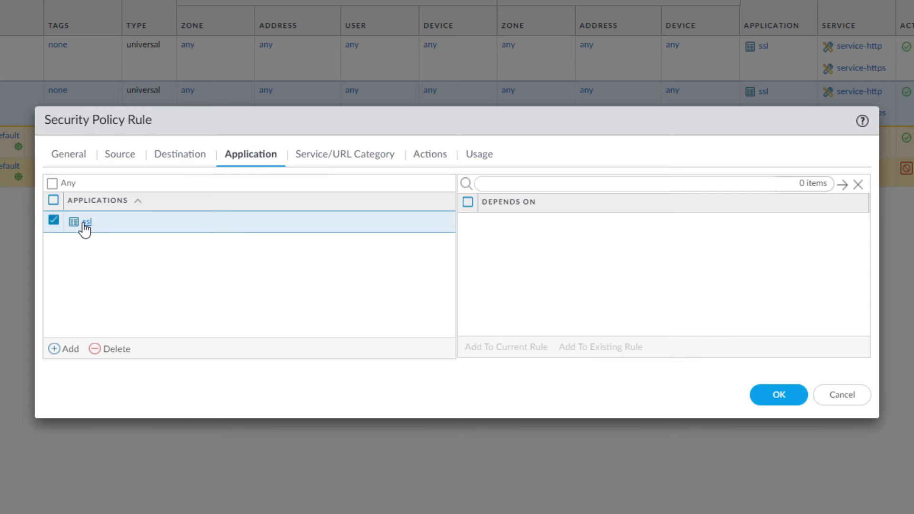
{"action": "left_click", "coordinate": [85, 223]}
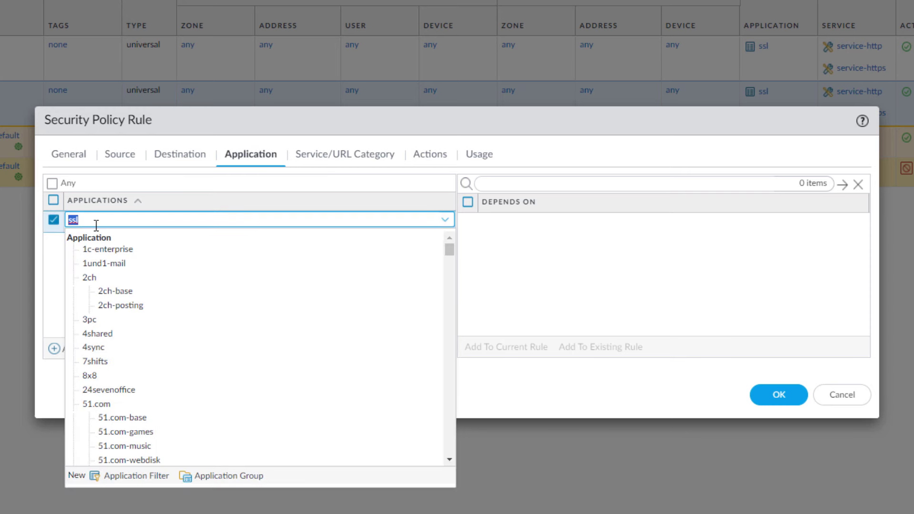
{"action": "type", "text": "ssh"}
{"action": "left_click", "coordinate": [109, 250]}
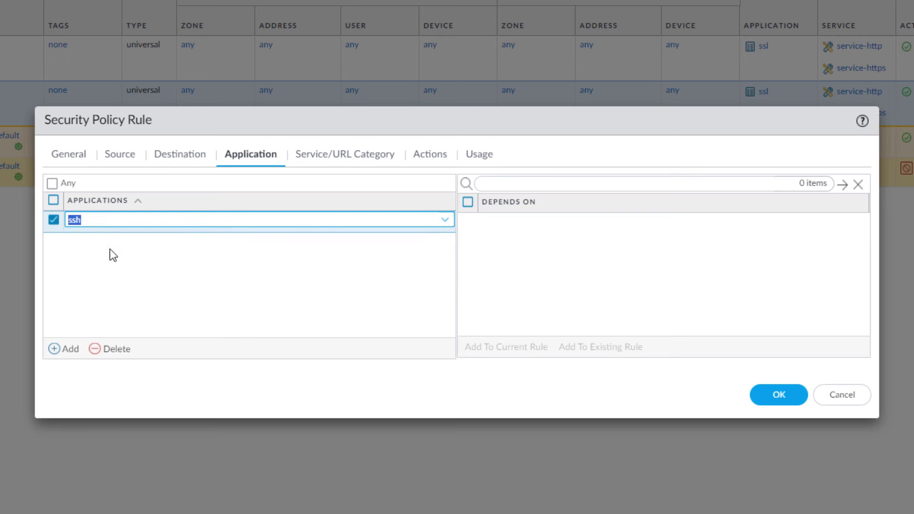
Remove service-http and service-https from the rule and set its service to application-default.
{"action": "left_click", "coordinate": [367, 161]}
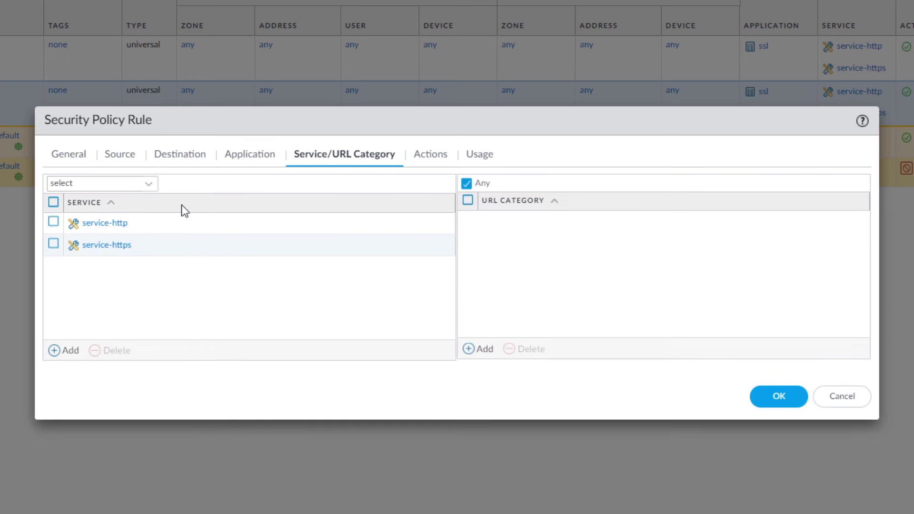
{"action": "left_click", "coordinate": [148, 187]}
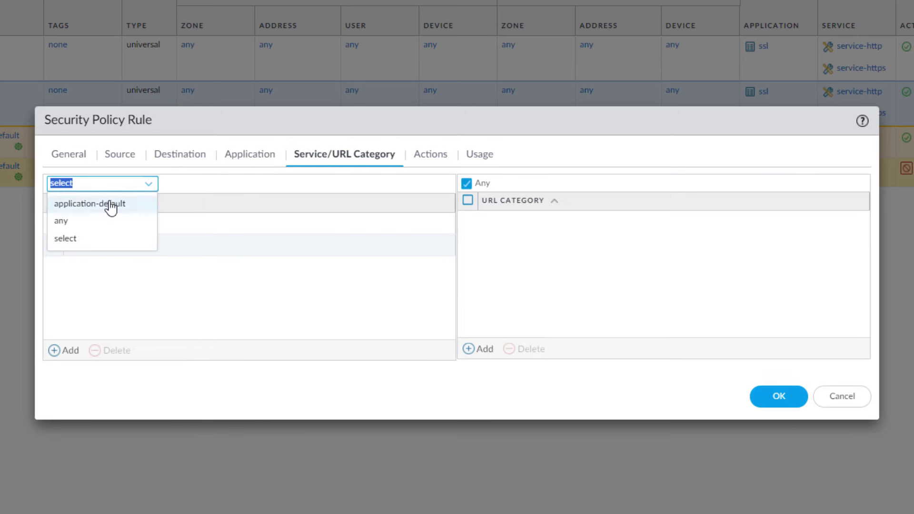
{"action": "left_click", "coordinate": [61, 221]}
{"action": "left_click", "coordinate": [53, 222]}
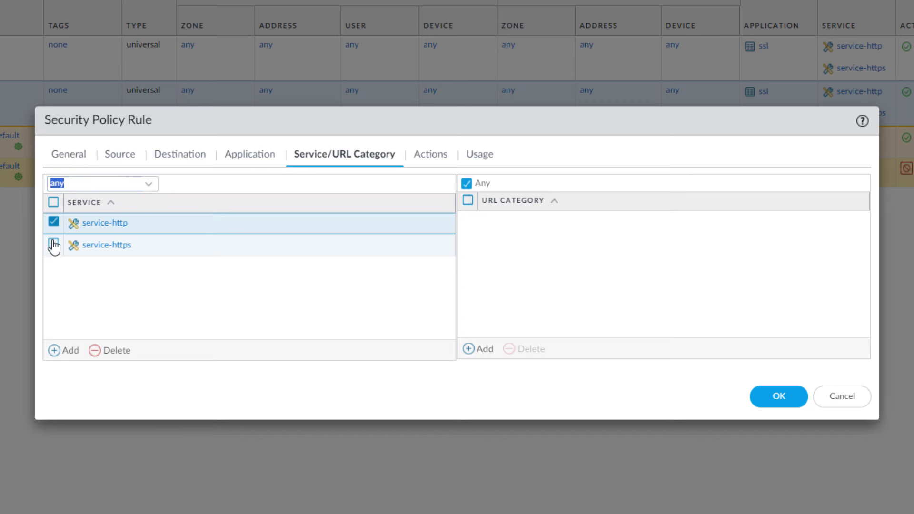
{"action": "left_click", "coordinate": [53, 245]}
{"action": "left_click", "coordinate": [107, 351]}
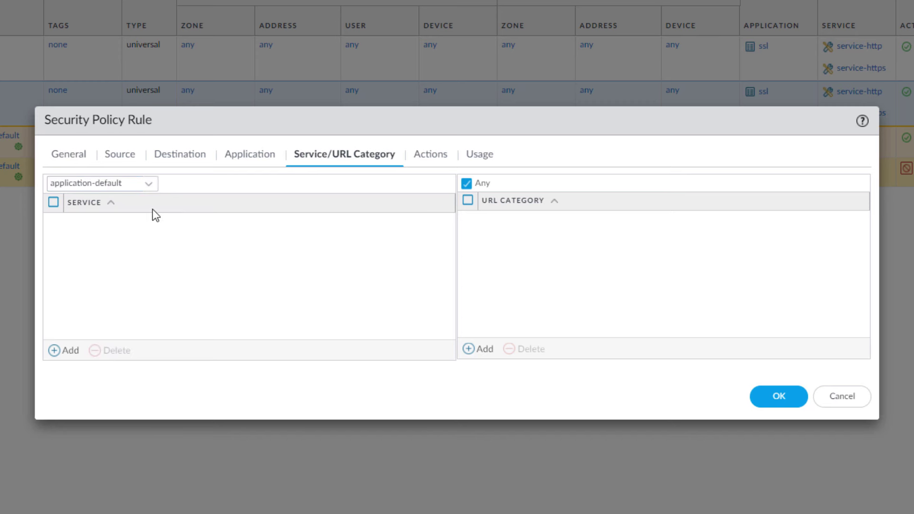
{"action": "left_click", "coordinate": [149, 186]}
{"action": "left_click", "coordinate": [217, 247]}
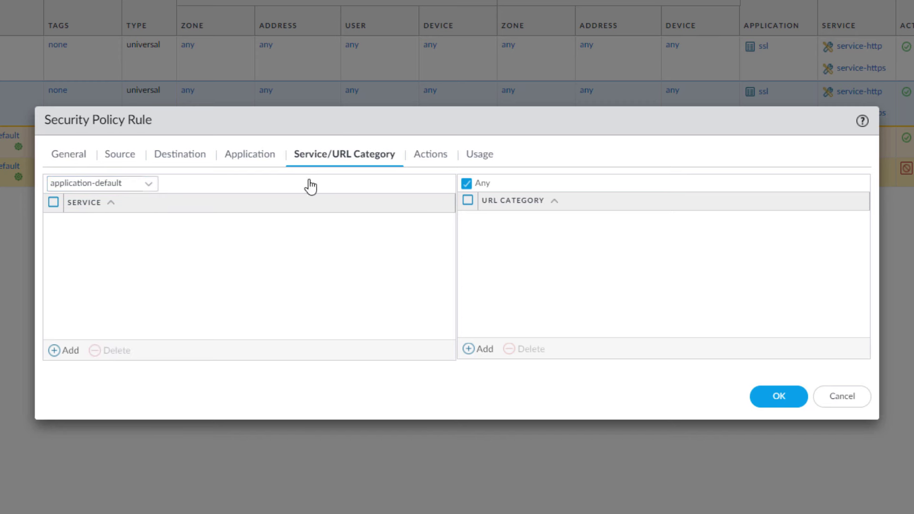
Set the rule's action to Deny, save it and move temp_deny_ssh above basic_rule.
{"action": "left_click", "coordinate": [432, 160]}
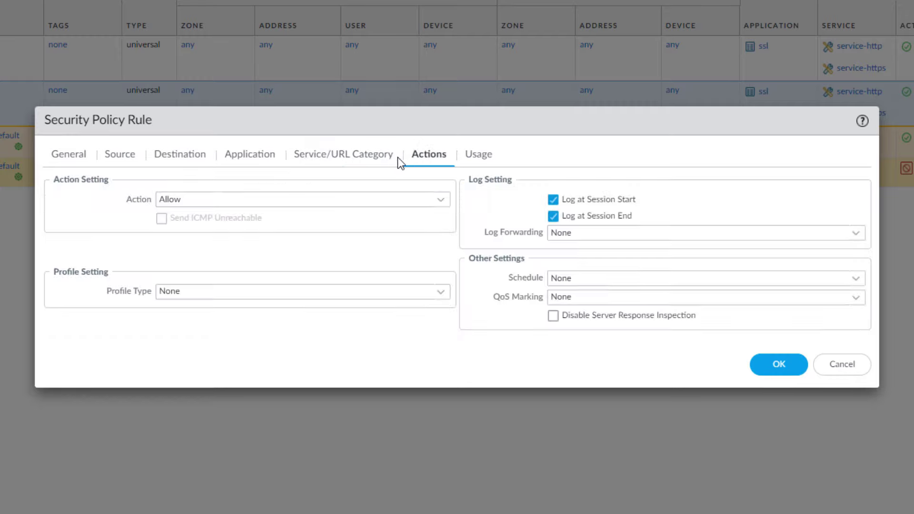
{"action": "left_click", "coordinate": [434, 202]}
{"action": "left_click", "coordinate": [235, 220]}
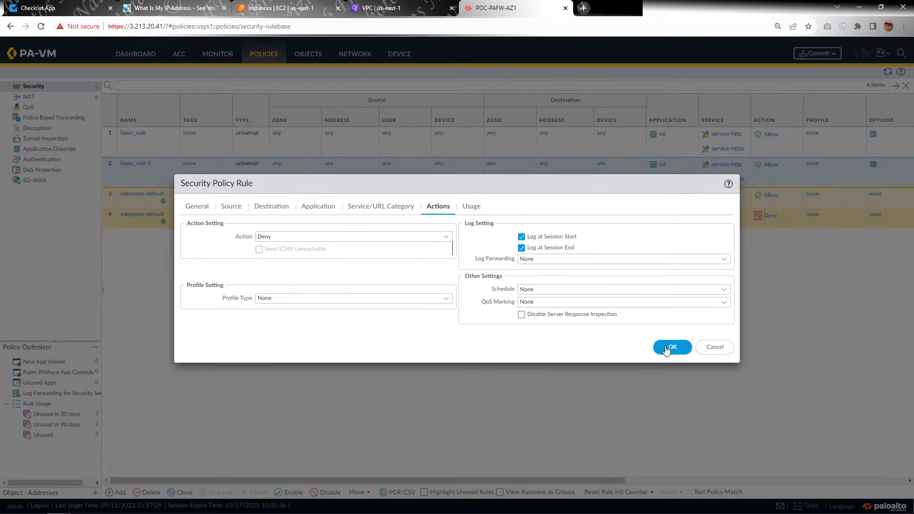
{"action": "left_click", "coordinate": [700, 351]}
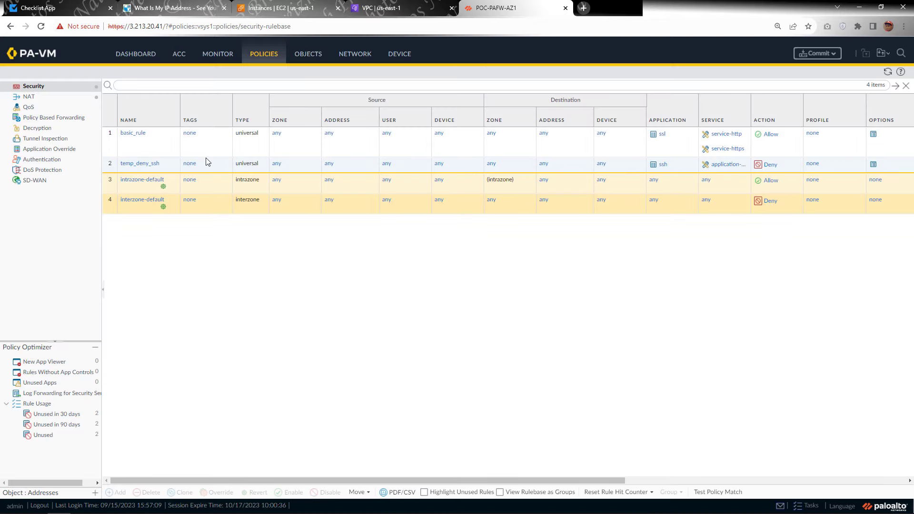
{"action": "left_click", "coordinate": [219, 170]}
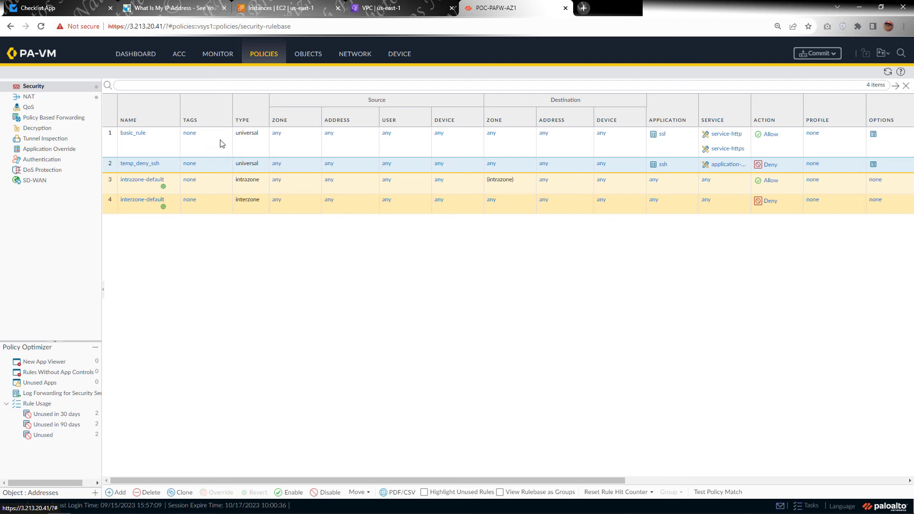
{"action": "left_click_drag", "start_coordinate": [220, 140], "coordinate": [216, 168]}
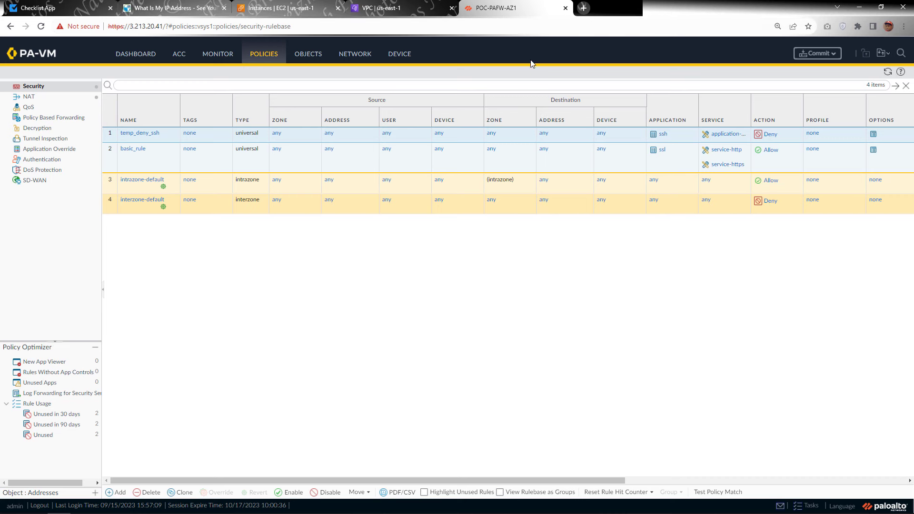
Commit all changes with the description "modified security rules to test traffic filtering".
{"action": "left_click", "coordinate": [812, 53]}
{"action": "left_click", "coordinate": [468, 380]}
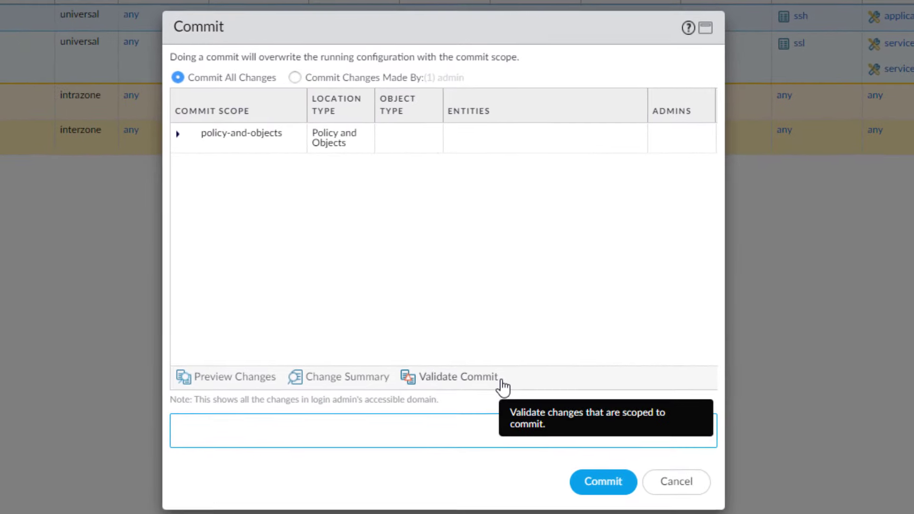
{"action": "type", "text": "moc"}
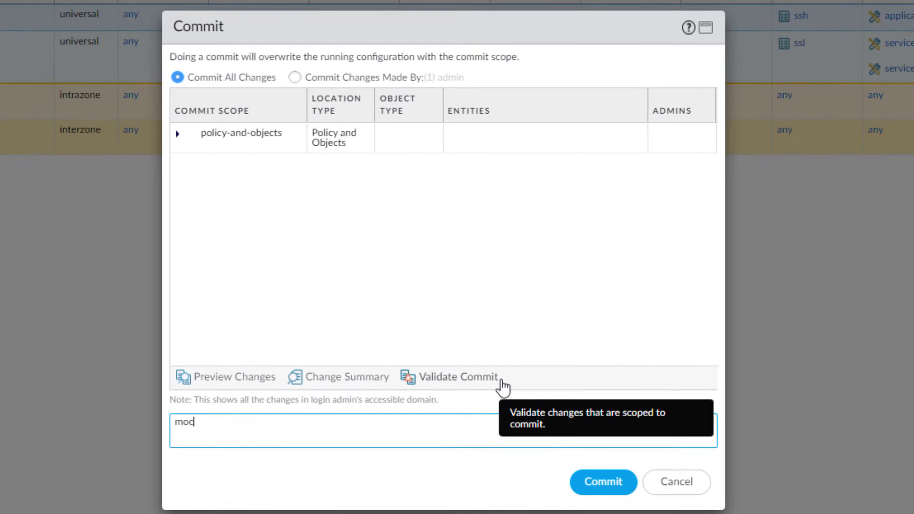
{"action": "type", "text": "ified secur"}
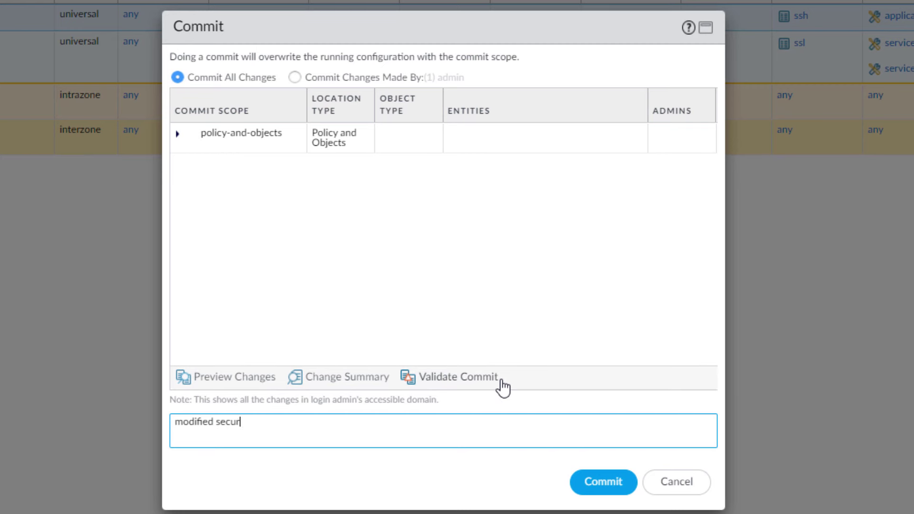
{"action": "type", "text": "ity rules to test traffic"}
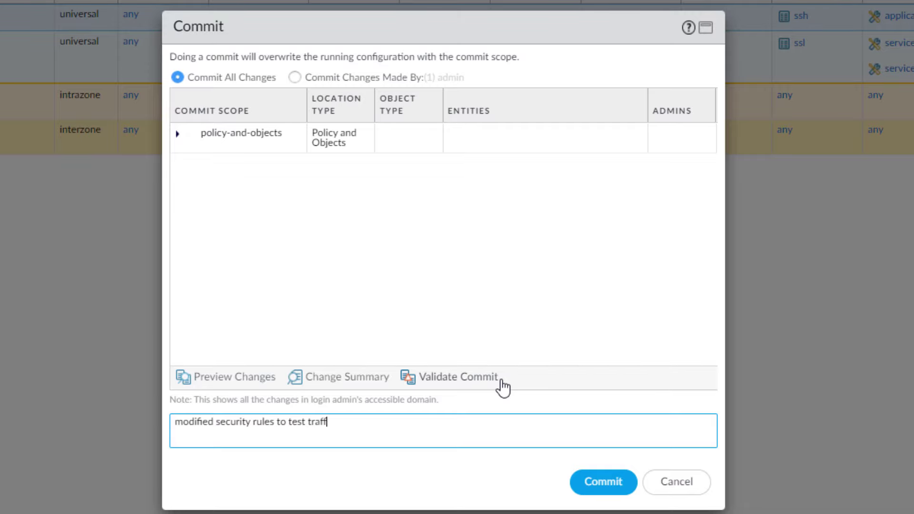
{"action": "type", "text": " filtering"}
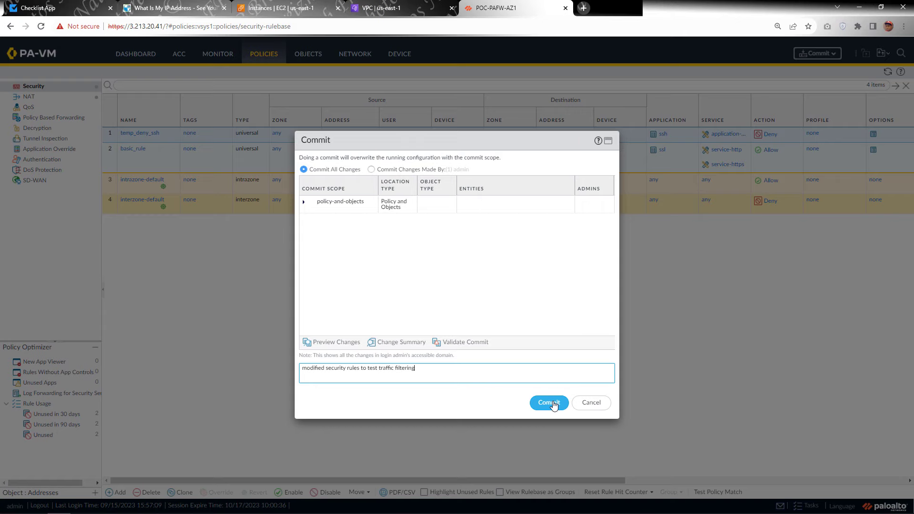
{"action": "left_click", "coordinate": [550, 403]}
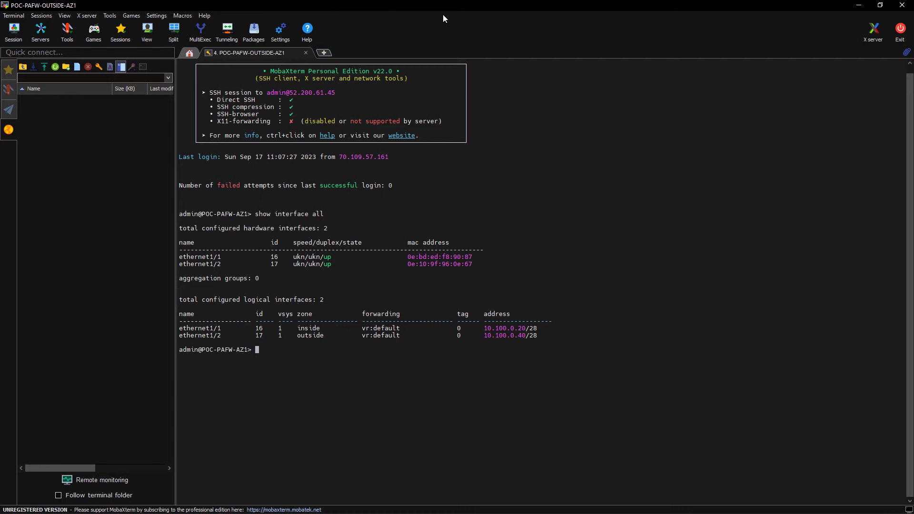
Switch to MobaXterm and arrange its SSH session window beside the firewall's Commit Status dialog to watch both during the commit.
{"action": "double_click", "coordinate": [618, 8]}
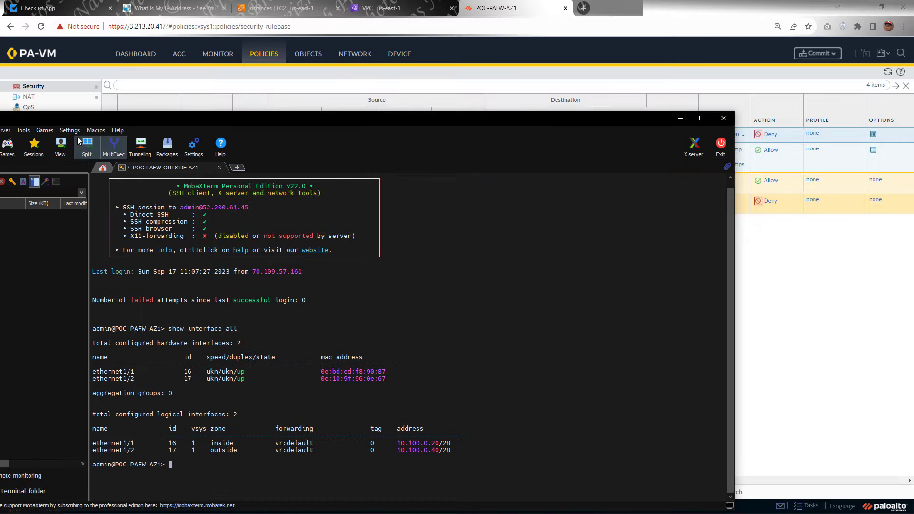
{"action": "left_click_drag", "start_coordinate": [253, 121], "coordinate": [413, 104]}
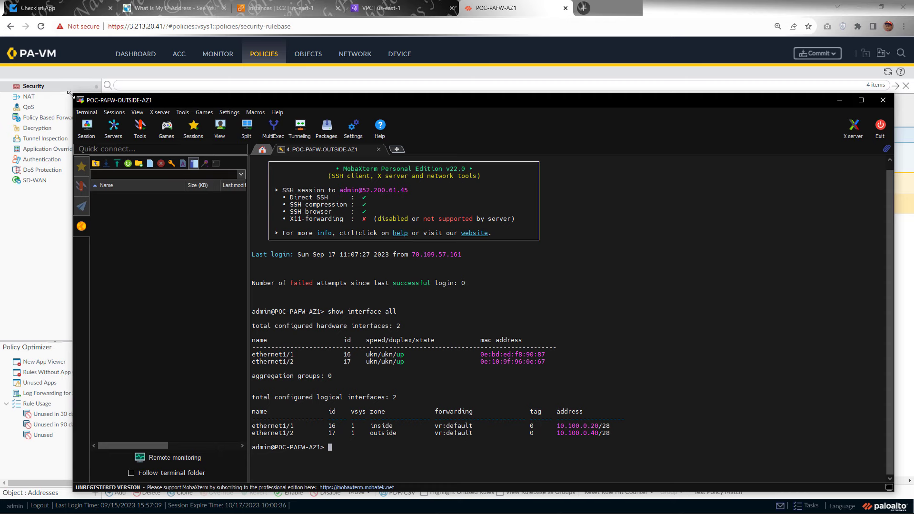
{"action": "left_click_drag", "start_coordinate": [87, 99], "coordinate": [419, 105]}
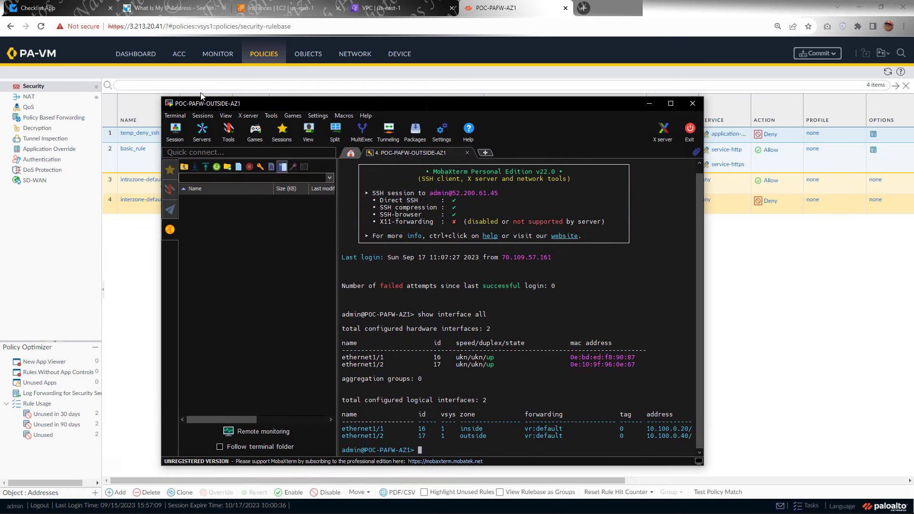
{"action": "left_click_drag", "start_coordinate": [162, 98], "coordinate": [447, 57]}
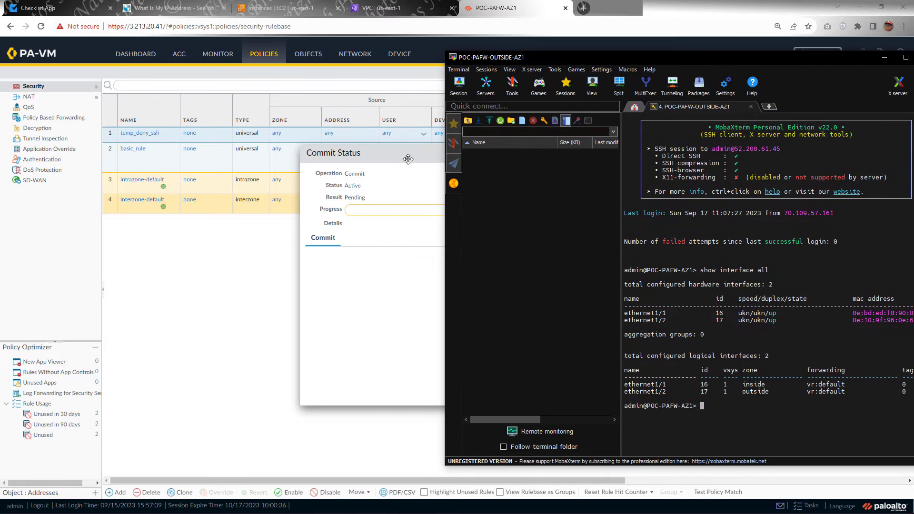
{"action": "left_click_drag", "start_coordinate": [408, 154], "coordinate": [164, 143]}
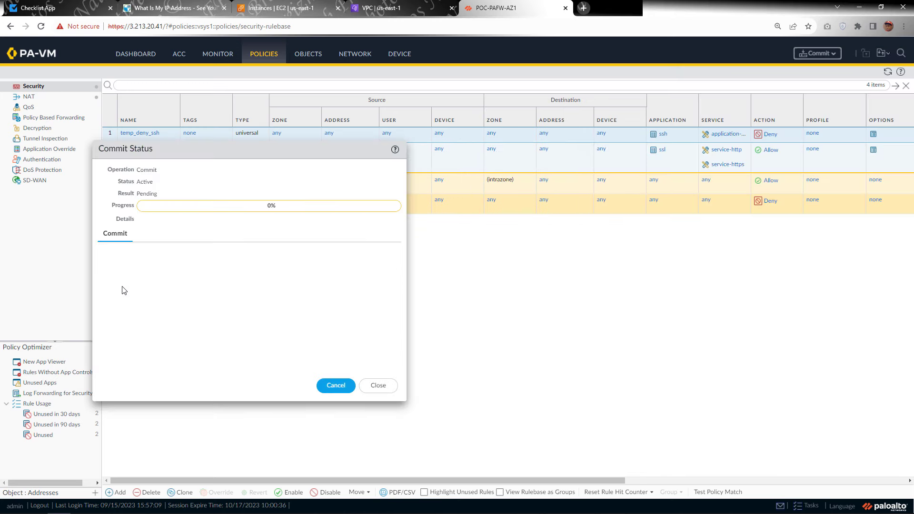
{"action": "key", "text": "alt+Tab"}
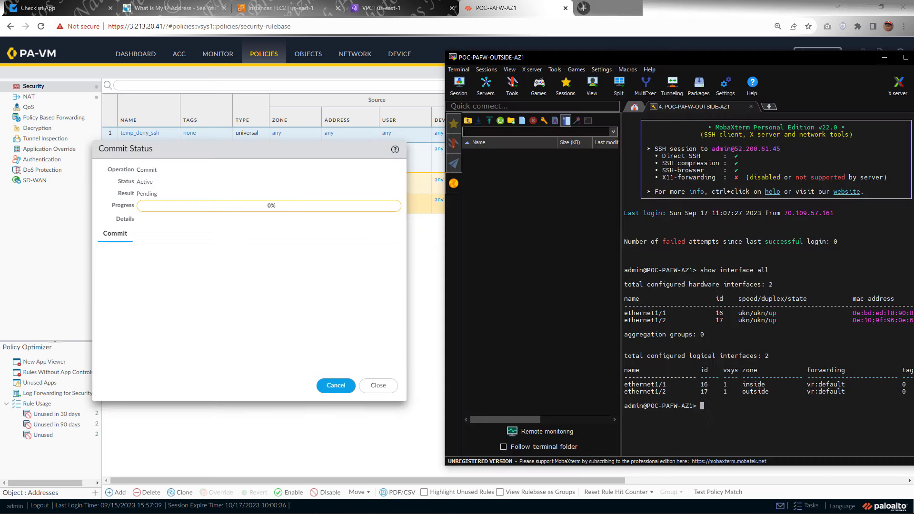
{"action": "left_click_drag", "start_coordinate": [611, 63], "coordinate": [583, 65]}
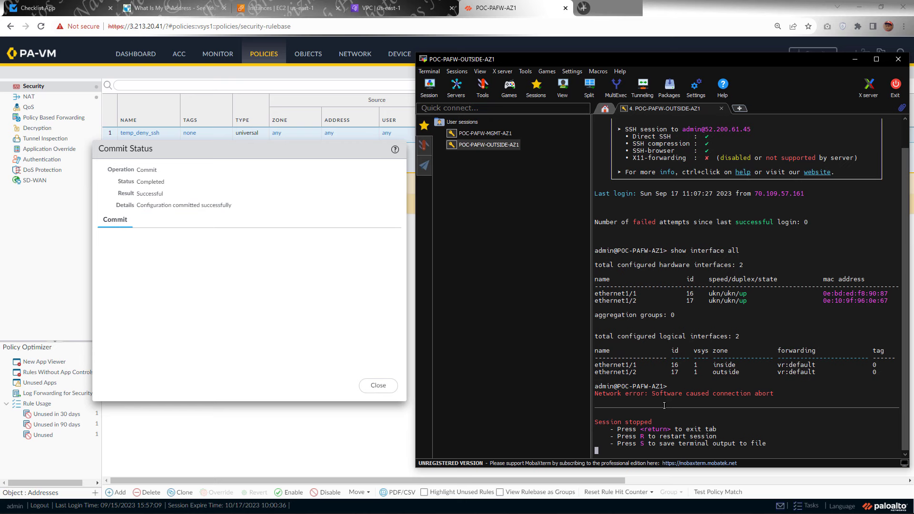
{"action": "left_click", "coordinate": [244, 315]}
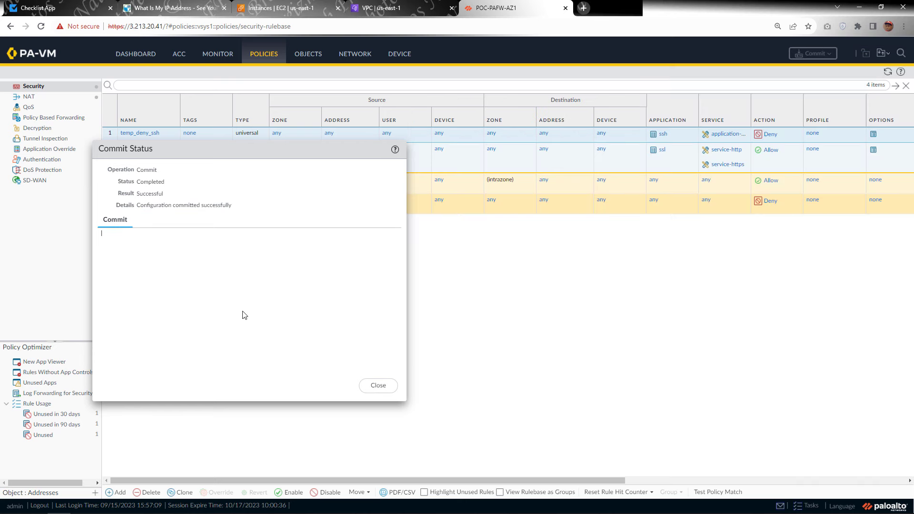
Close the commit status, check the commit job in the task list and examine the traffic log for sessions matching temp_deny_ssh.
{"action": "left_click", "coordinate": [376, 384]}
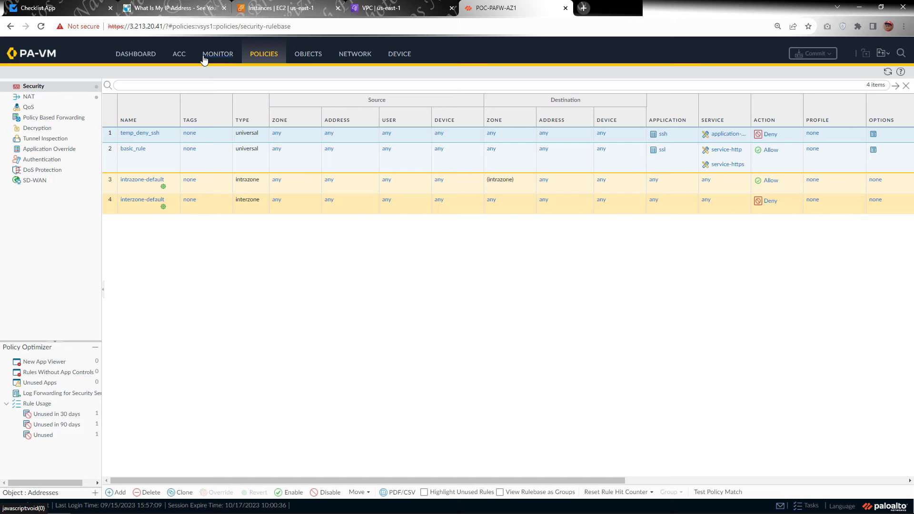
{"action": "left_click", "coordinate": [807, 504]}
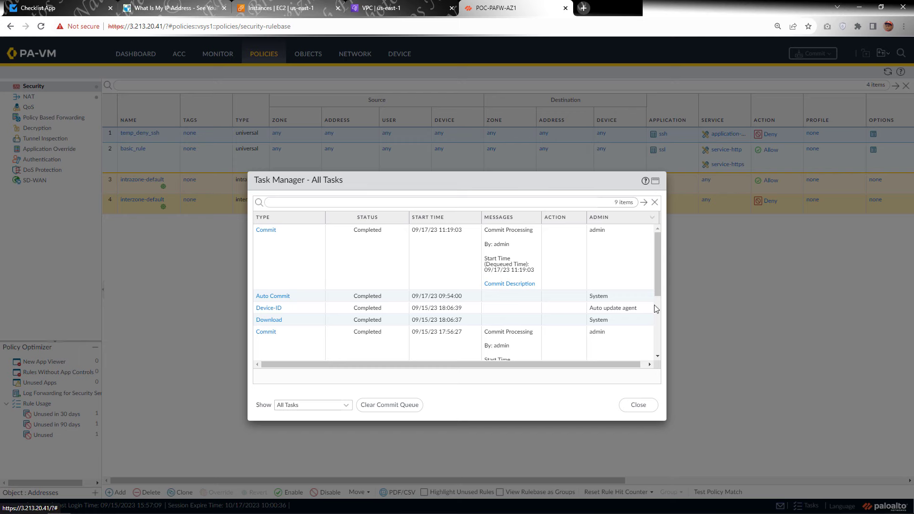
{"action": "left_click", "coordinate": [638, 405]}
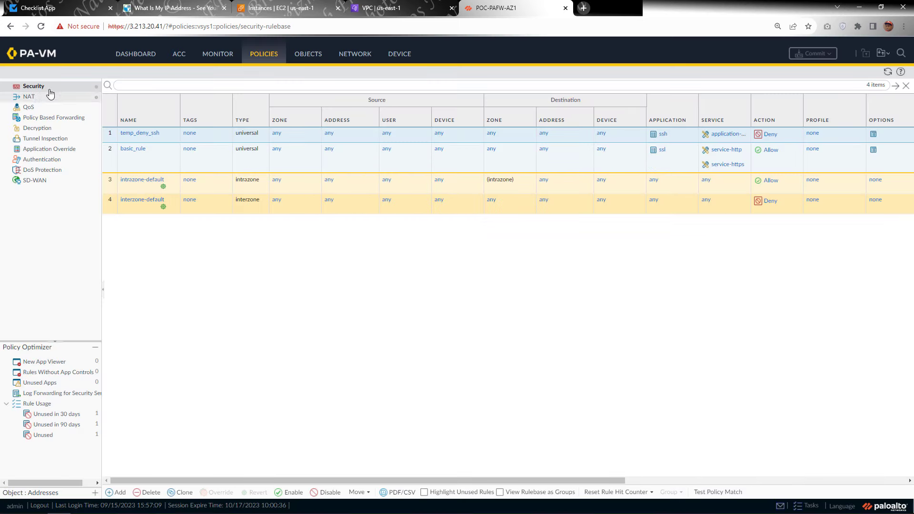
{"action": "left_click", "coordinate": [212, 55]}
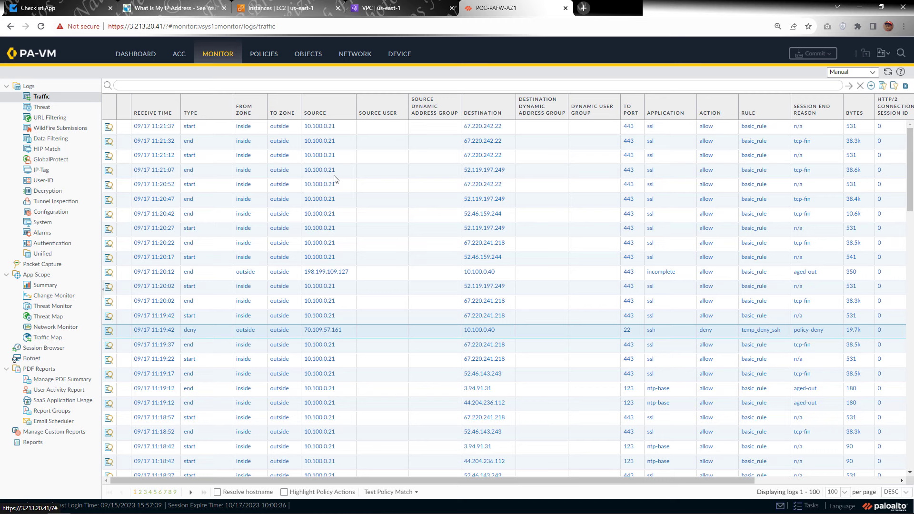
Delete the temp_deny_ssh rule from the security policies.
{"action": "left_click", "coordinate": [256, 57]}
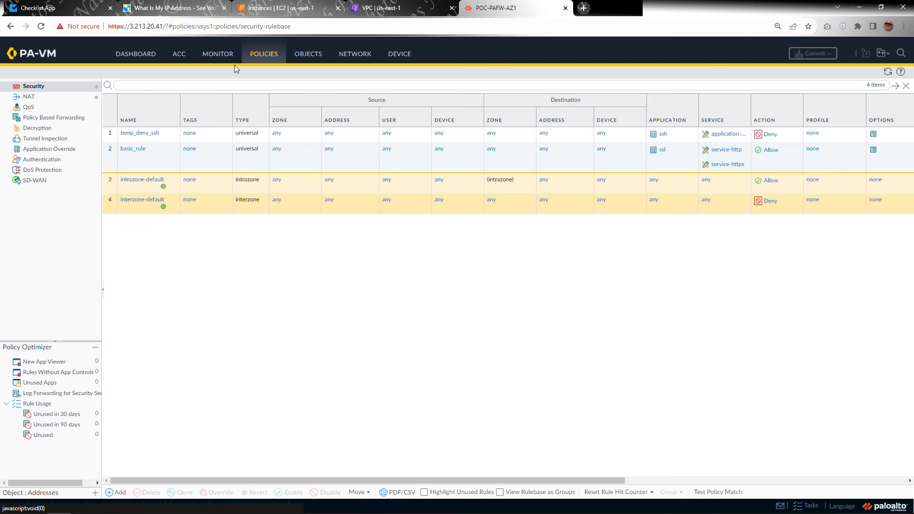
{"action": "left_click", "coordinate": [217, 138]}
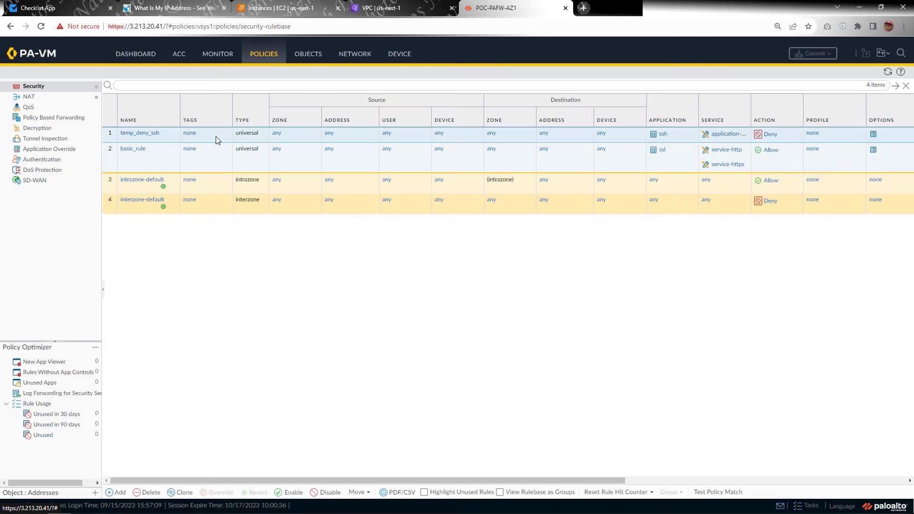
{"action": "left_click", "coordinate": [147, 492]}
{"action": "left_click", "coordinate": [430, 300]}
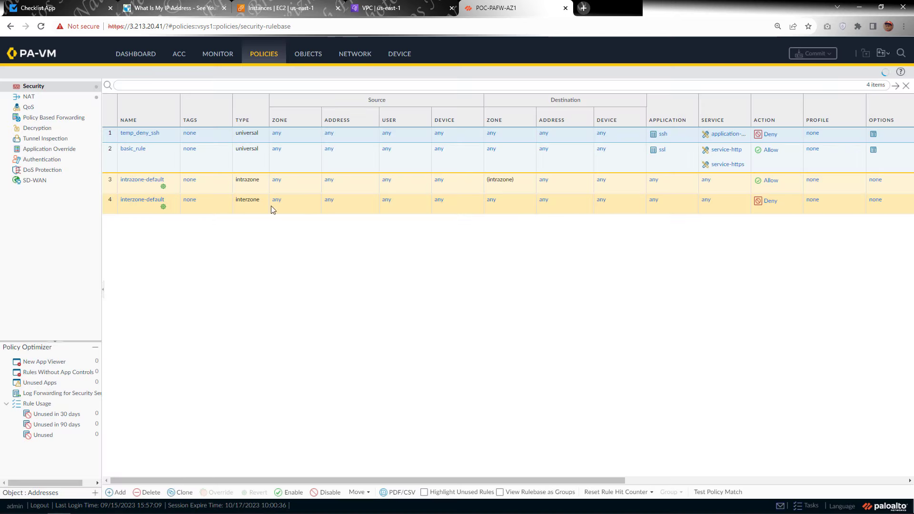
Remove service-http and service-https from basic_rule and set its service to any.
{"action": "left_click", "coordinate": [207, 150]}
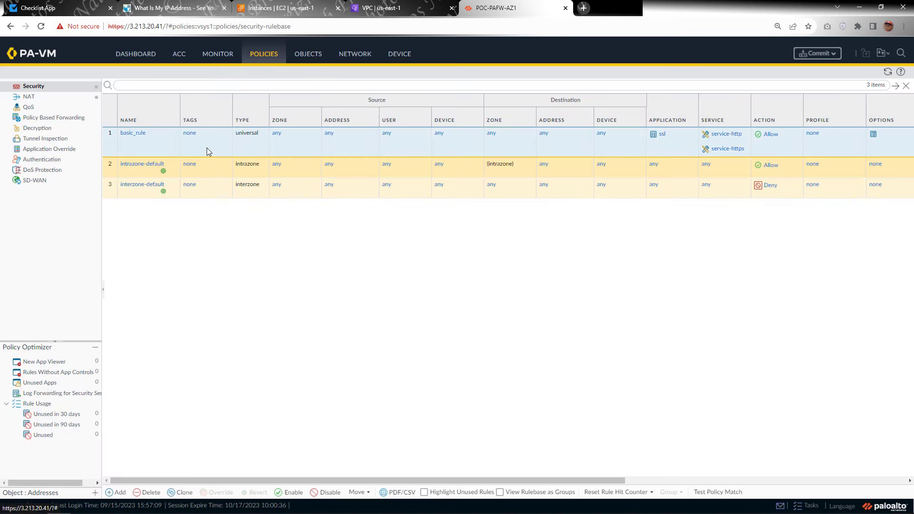
{"action": "left_click", "coordinate": [134, 135]}
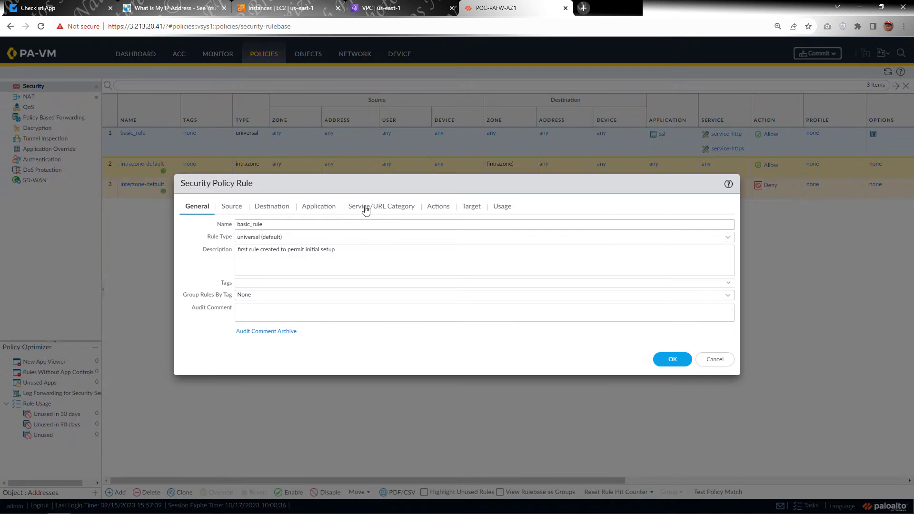
{"action": "left_click", "coordinate": [435, 208]}
{"action": "left_click", "coordinate": [374, 214]}
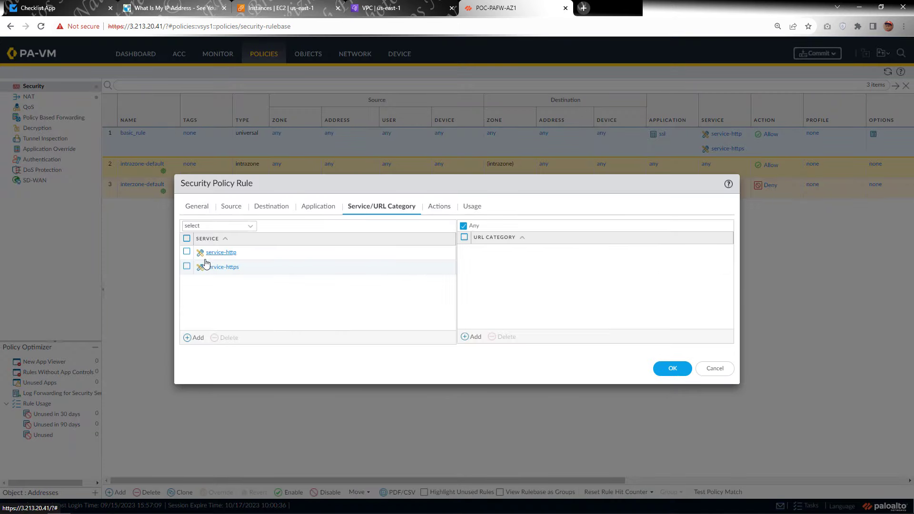
{"action": "left_click", "coordinate": [186, 266]}
{"action": "left_click", "coordinate": [186, 251]}
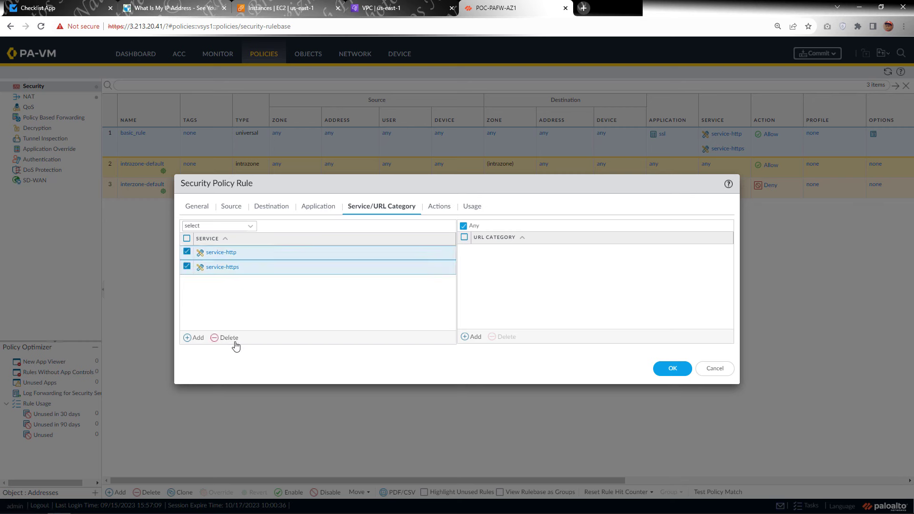
{"action": "left_click", "coordinate": [234, 340]}
{"action": "left_click", "coordinate": [249, 227]}
{"action": "left_click", "coordinate": [215, 253]}
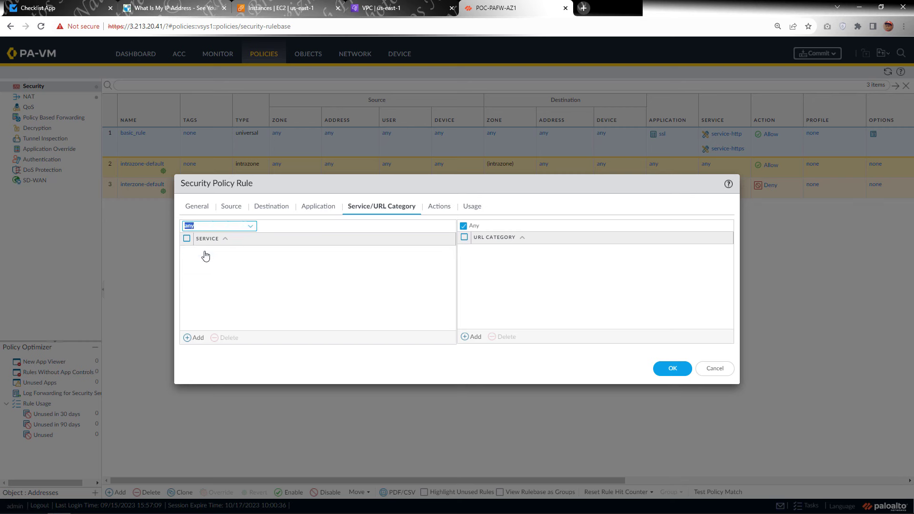
Remove ssl from basic_rule's applications so that any application matches, and save the rule.
{"action": "left_click", "coordinate": [318, 206]}
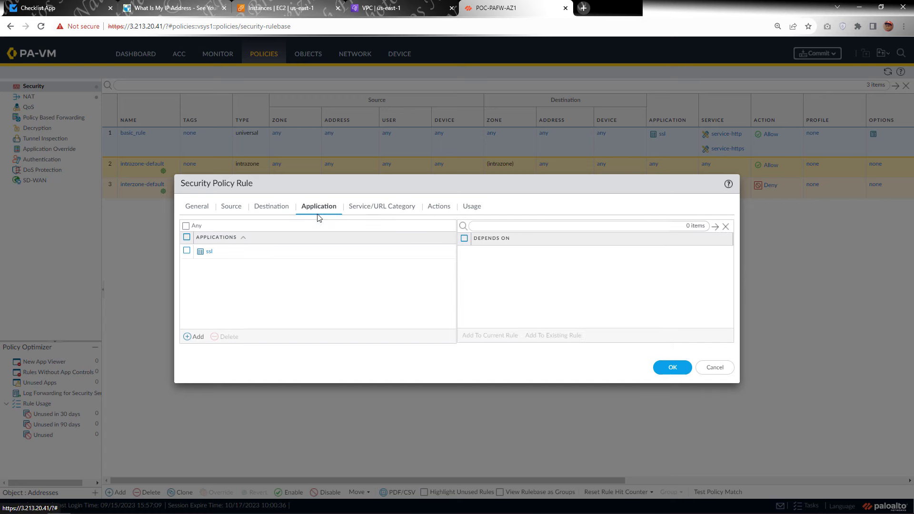
{"action": "left_click", "coordinate": [187, 251]}
{"action": "left_click", "coordinate": [223, 336]}
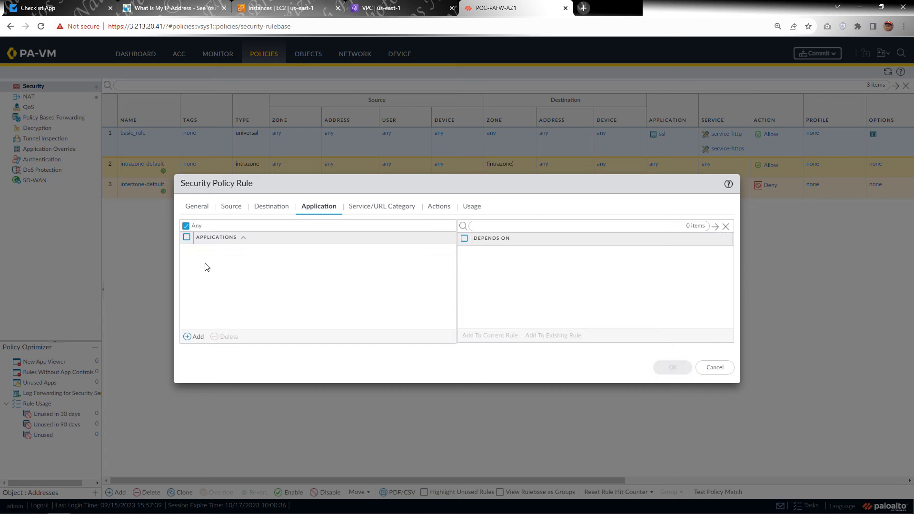
{"action": "left_click", "coordinate": [672, 367]}
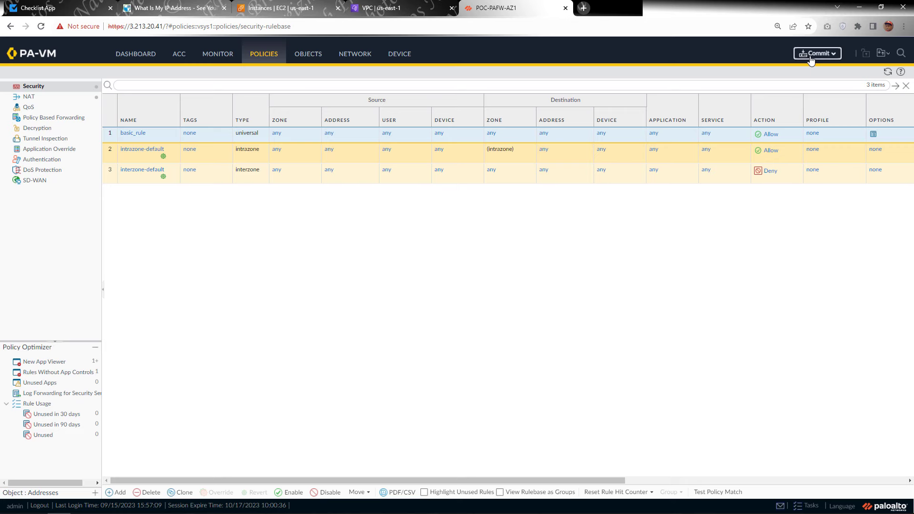
Commit all changes with the description "revert security policy back to initial set-up".
{"action": "left_click", "coordinate": [810, 56]}
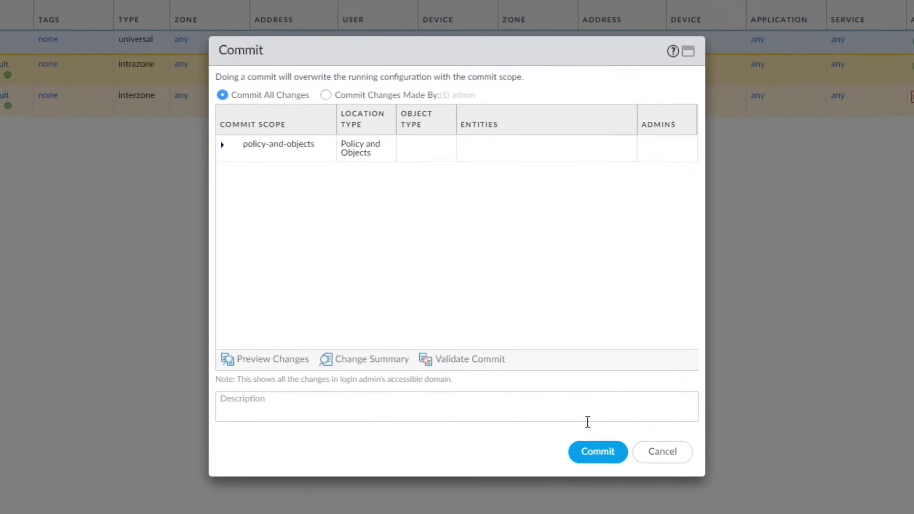
{"action": "left_click", "coordinate": [569, 414]}
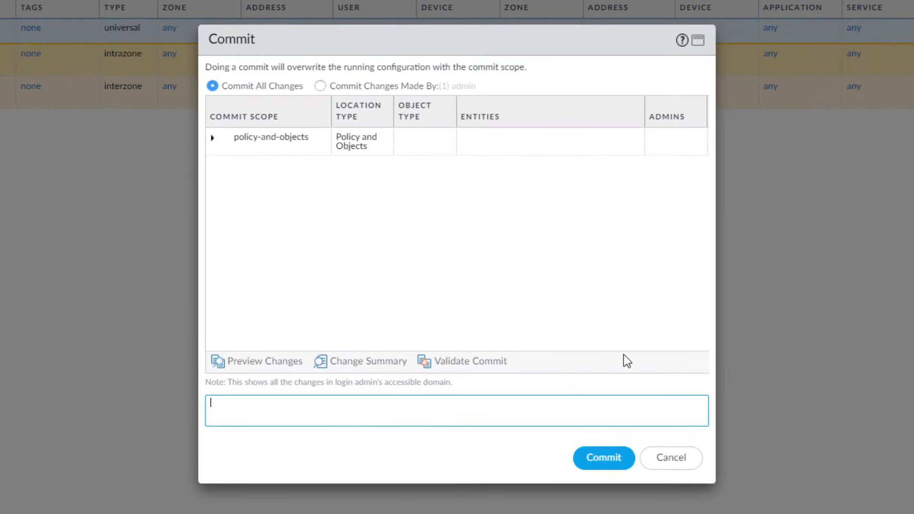
{"action": "type", "text": "revert security policy back to initial set"}
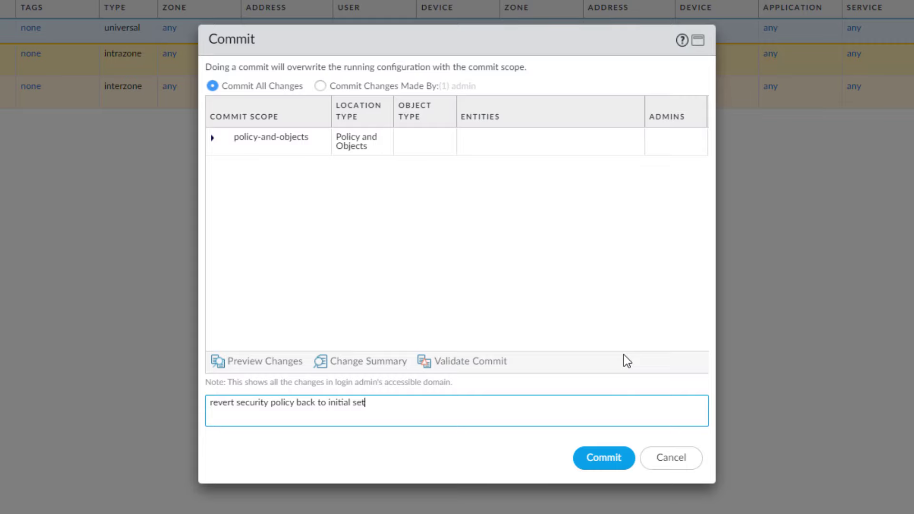
{"action": "type", "text": "-up"}
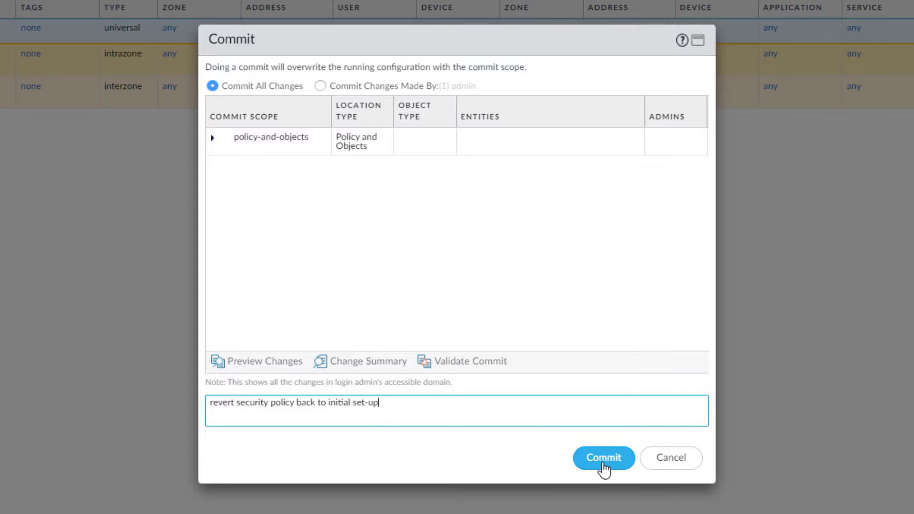
{"action": "left_click", "coordinate": [601, 462]}
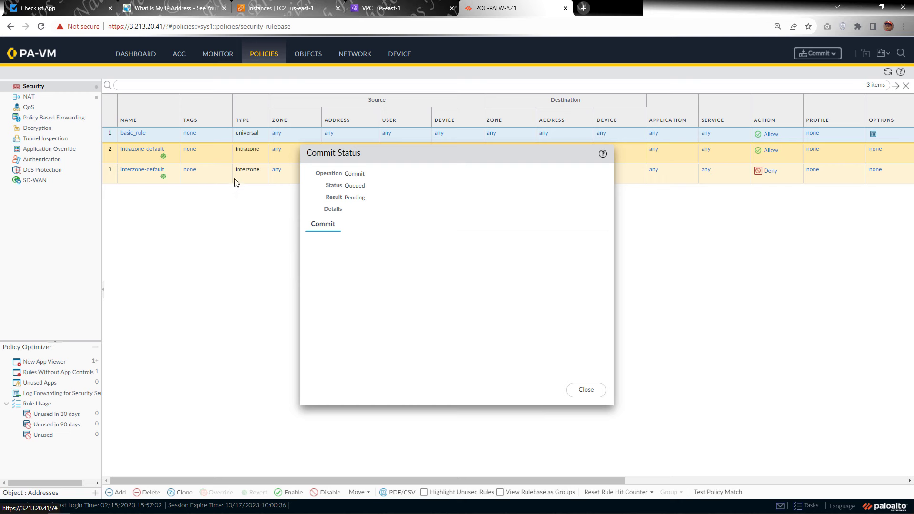
Close the commit status and review the device's installed licenses, including the Threat Prevention description.
{"action": "left_click", "coordinate": [402, 54]}
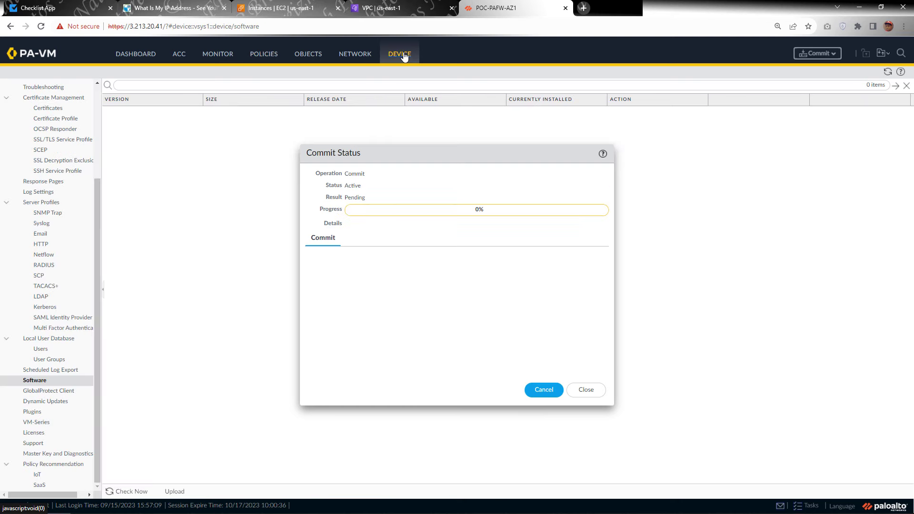
{"action": "left_click", "coordinate": [586, 390]}
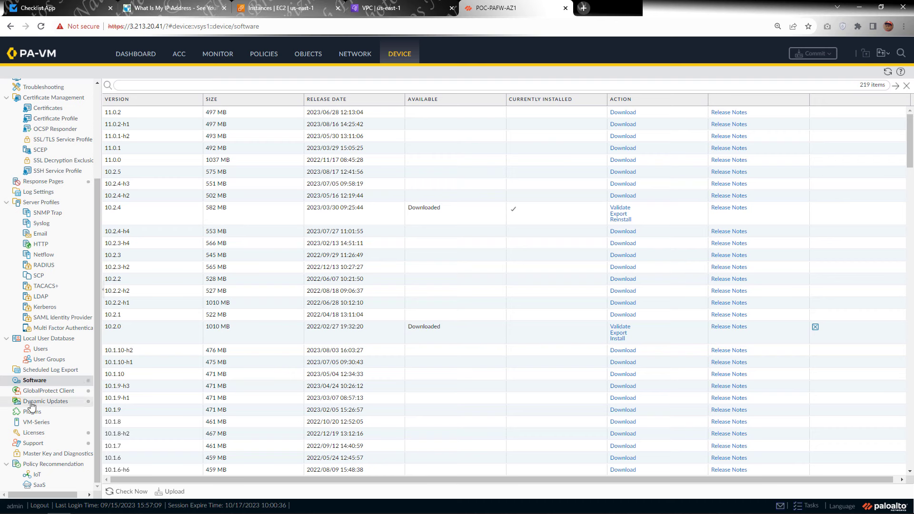
{"action": "left_click", "coordinate": [35, 433]}
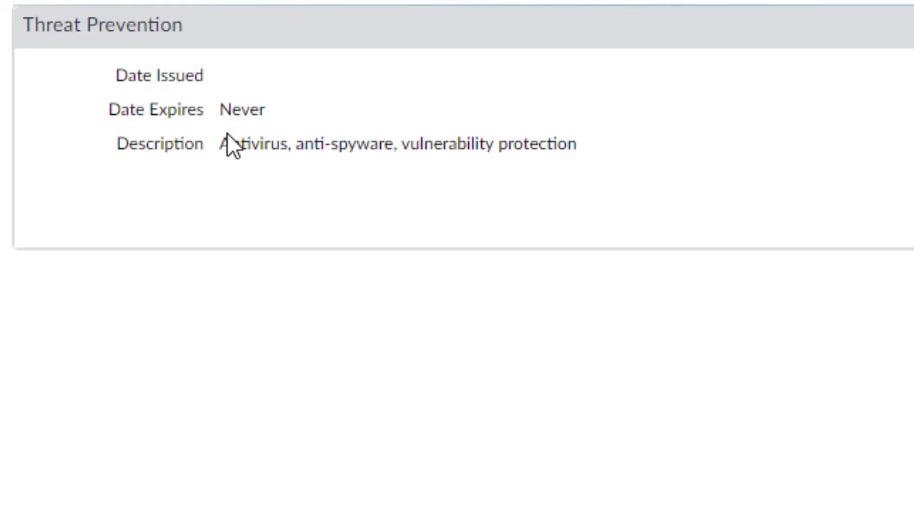
{"action": "left_click_drag", "start_coordinate": [212, 146], "coordinate": [549, 151]}
{"action": "left_click", "coordinate": [298, 252]}
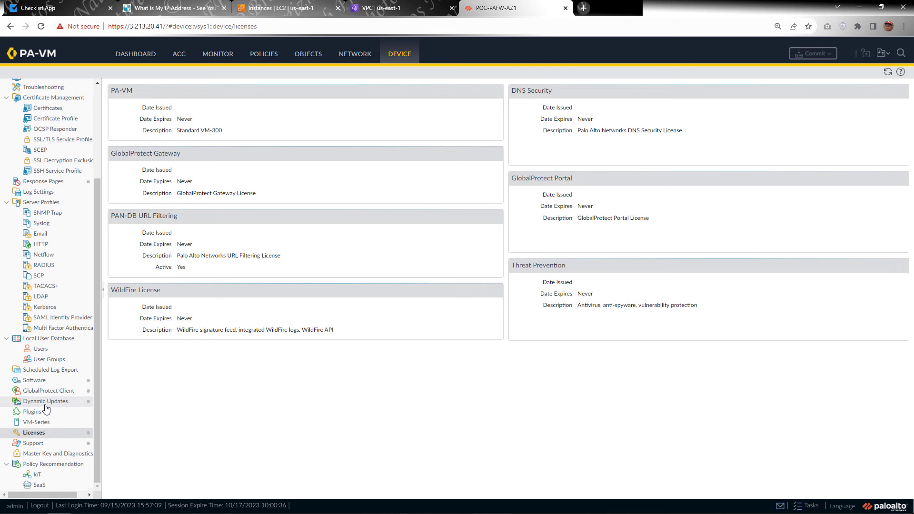
Open the device's dynamic updates and check for newly available content versions.
{"action": "left_click", "coordinate": [47, 402]}
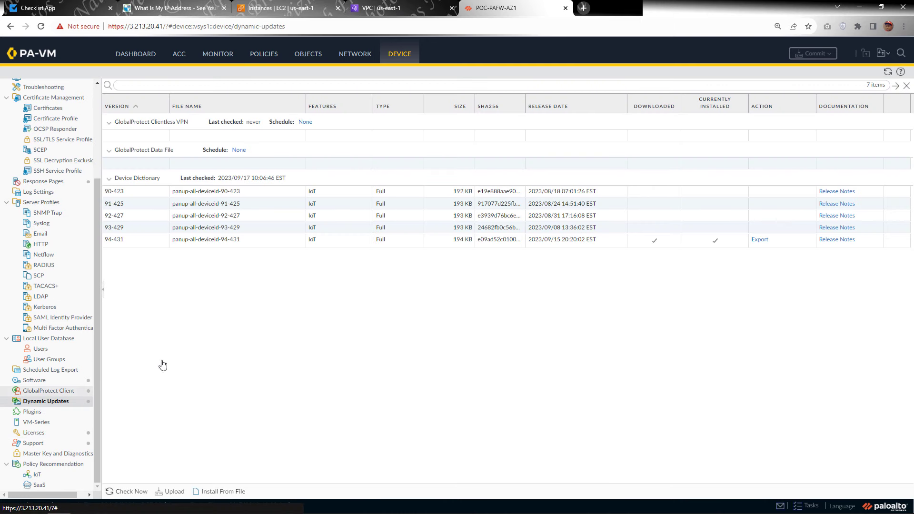
{"action": "left_click", "coordinate": [887, 76]}
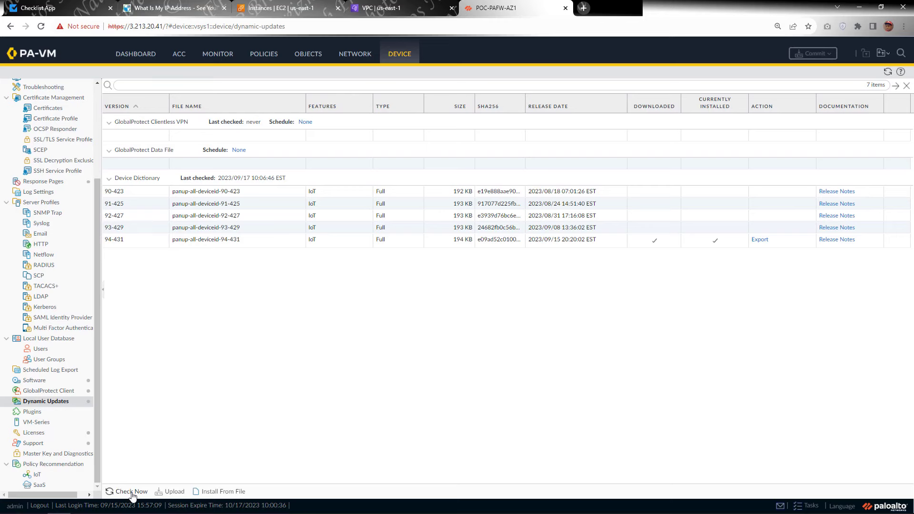
{"action": "left_click", "coordinate": [133, 494]}
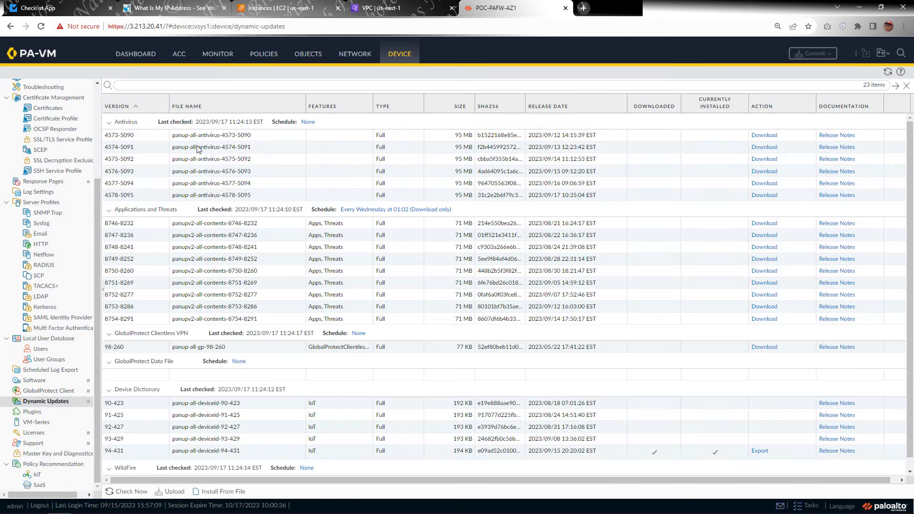
Download and install the antivirus update panup-all-antivirus-4578-5095.
{"action": "left_click", "coordinate": [765, 145]}
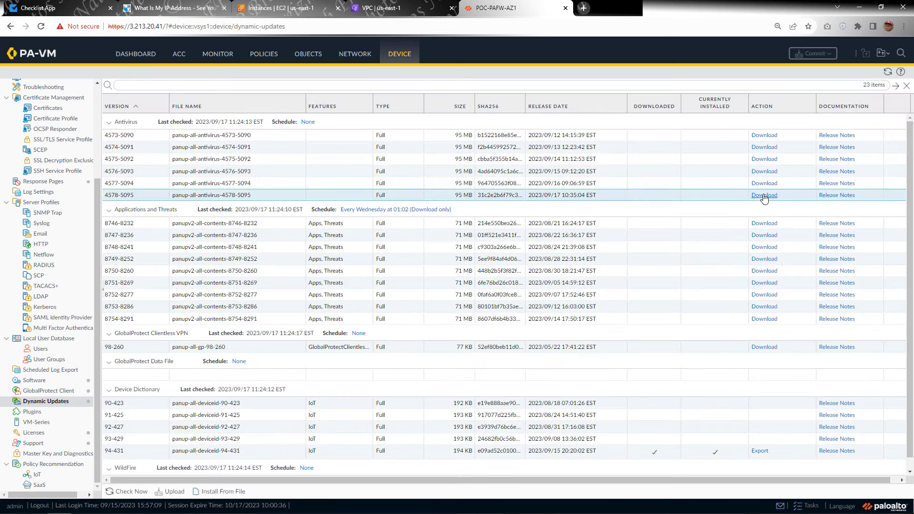
{"action": "left_click", "coordinate": [764, 195]}
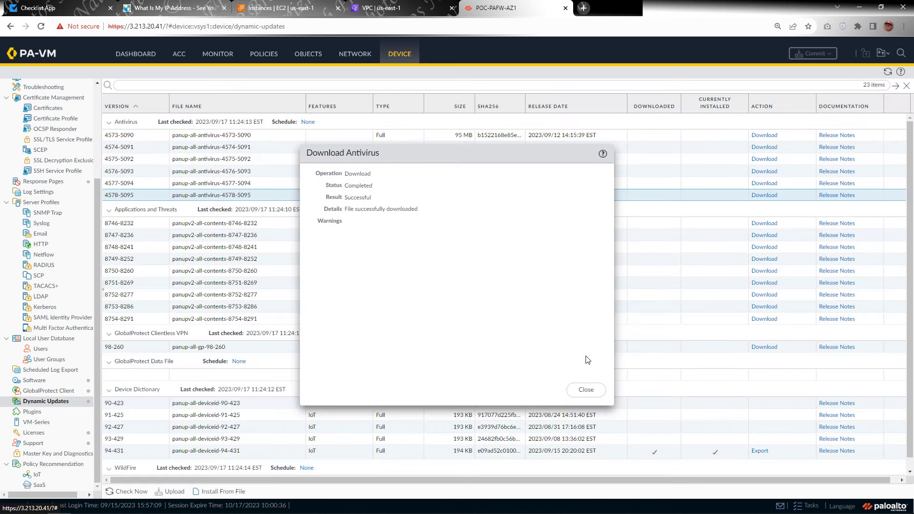
{"action": "left_click", "coordinate": [586, 389]}
{"action": "left_click", "coordinate": [758, 196]}
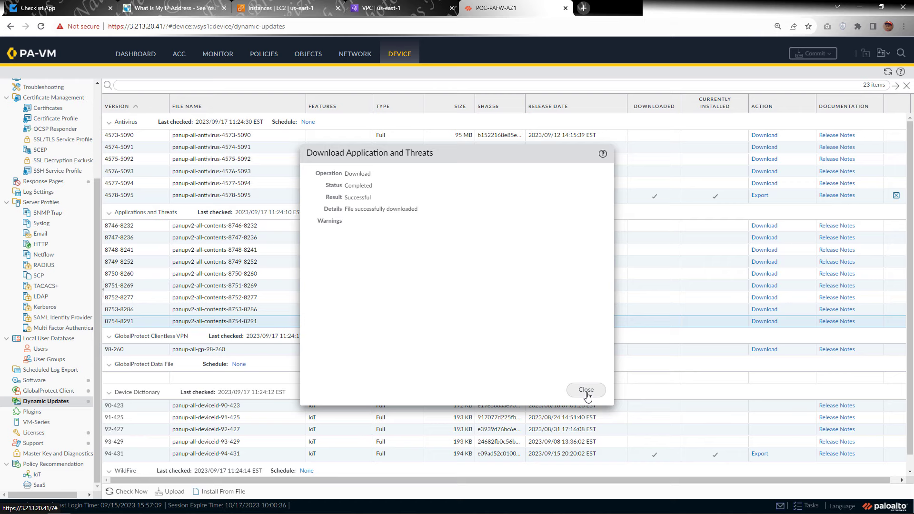
Finish downloading the Applications and Threats update 8754-8291 and install it without disabling new apps in the content update.
{"action": "left_click", "coordinate": [588, 395]}
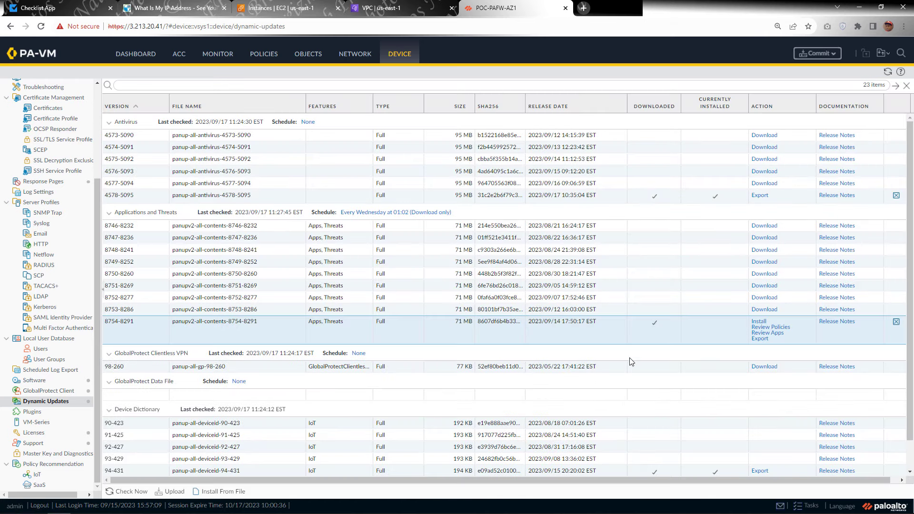
{"action": "left_click", "coordinate": [757, 322]}
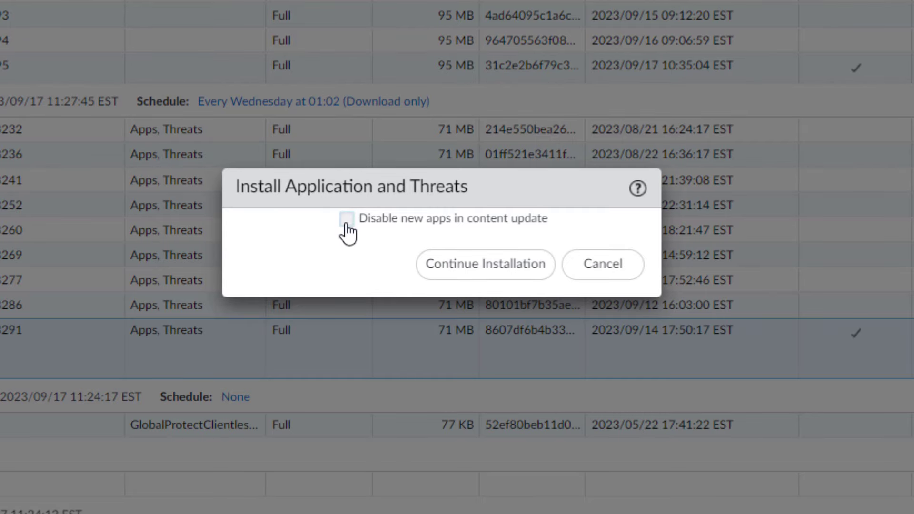
{"action": "left_click", "coordinate": [460, 270]}
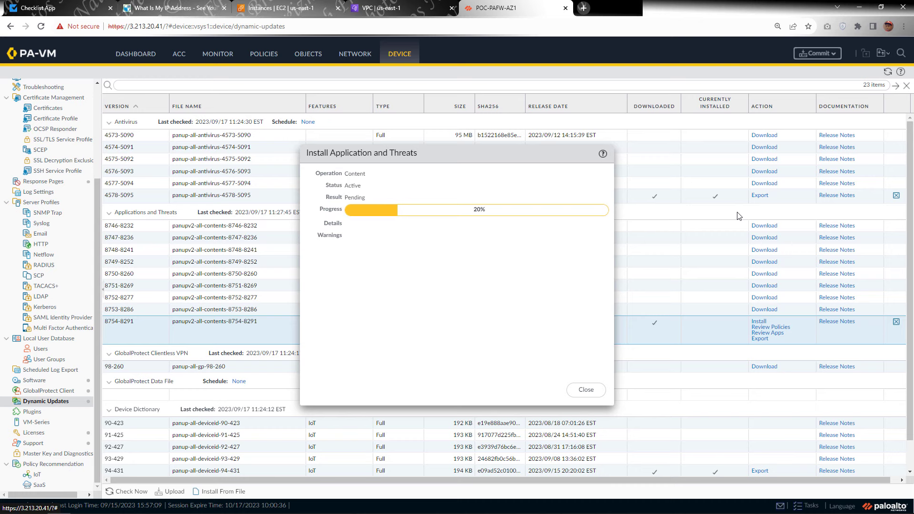
Open the release notes for Applications and Threats version 8754-8291 and read through the reminders and new anti-spyware and vulnerability signatures.
{"action": "left_click", "coordinate": [838, 321]}
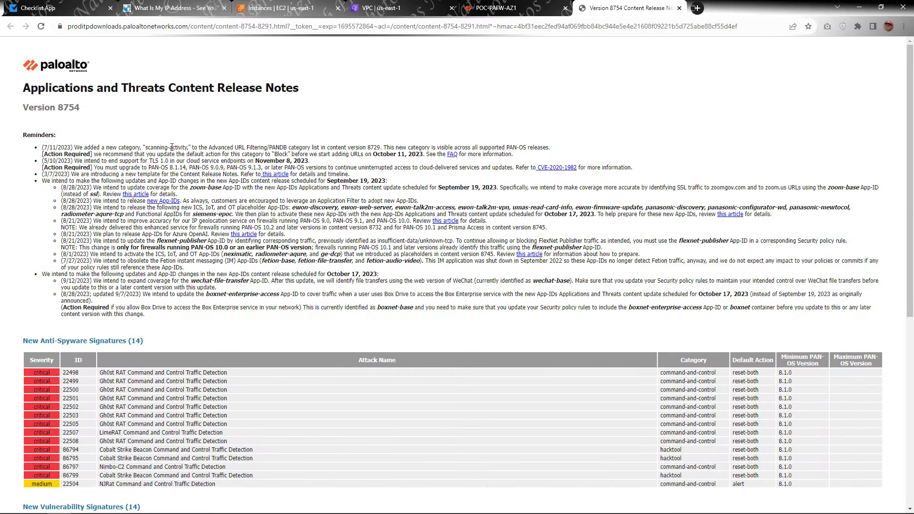
{"action": "scroll", "coordinate": [247, 174], "scroll_direction": "down", "scroll_amount": 2}
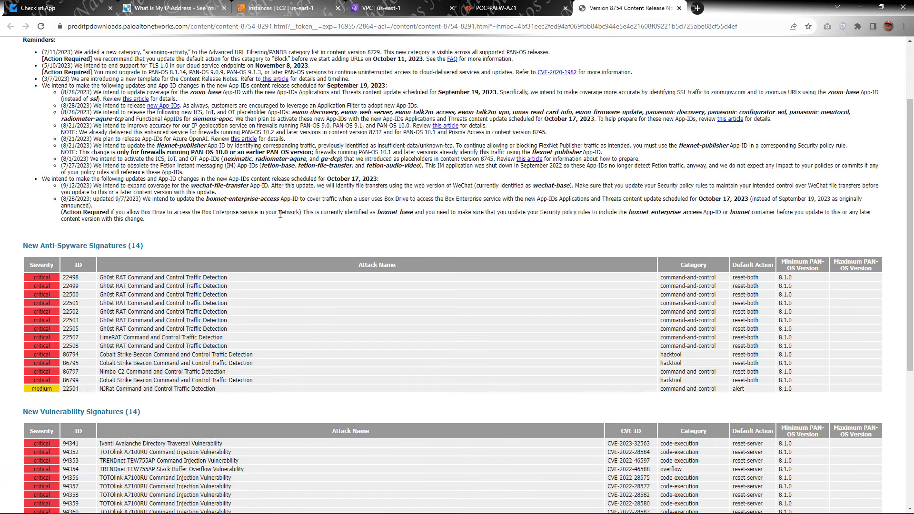
{"action": "scroll", "coordinate": [280, 214], "scroll_direction": "down", "scroll_amount": 3}
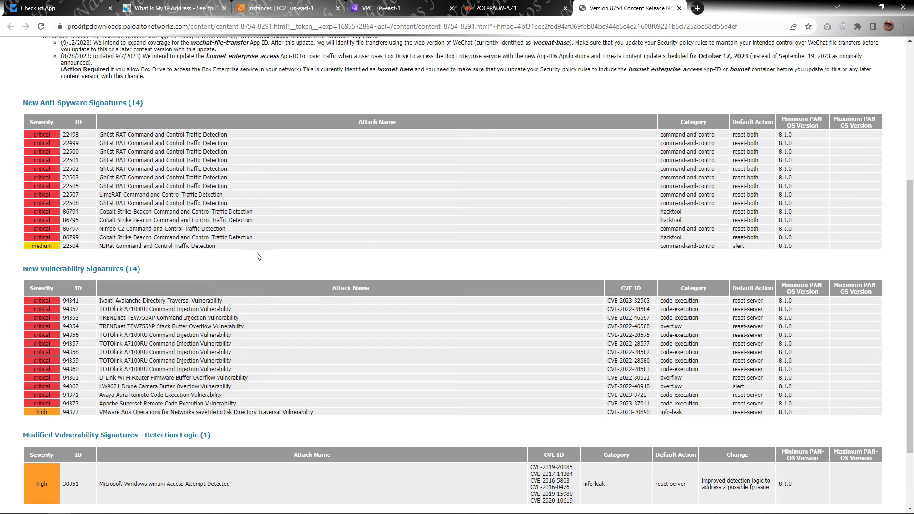
{"action": "scroll", "coordinate": [307, 267], "scroll_direction": "down", "scroll_amount": 2}
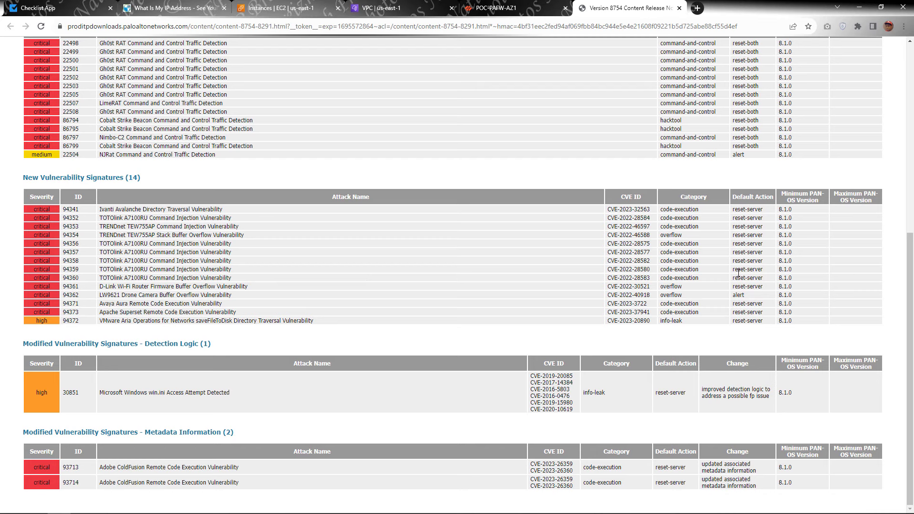
{"action": "scroll", "coordinate": [738, 273], "scroll_direction": "up", "scroll_amount": 7}
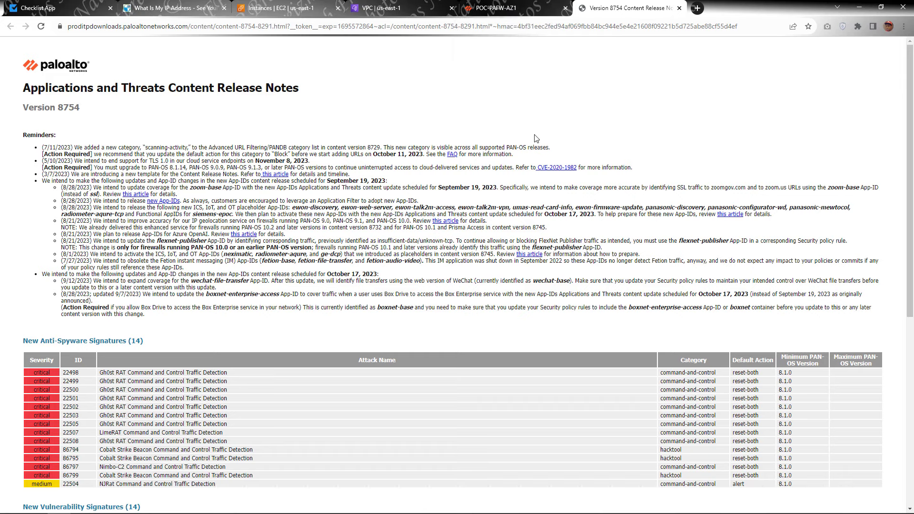
Return to the firewall's dynamic updates, close the Applications and Threats installation status and check again for new content versions.
{"action": "left_click", "coordinate": [522, 9]}
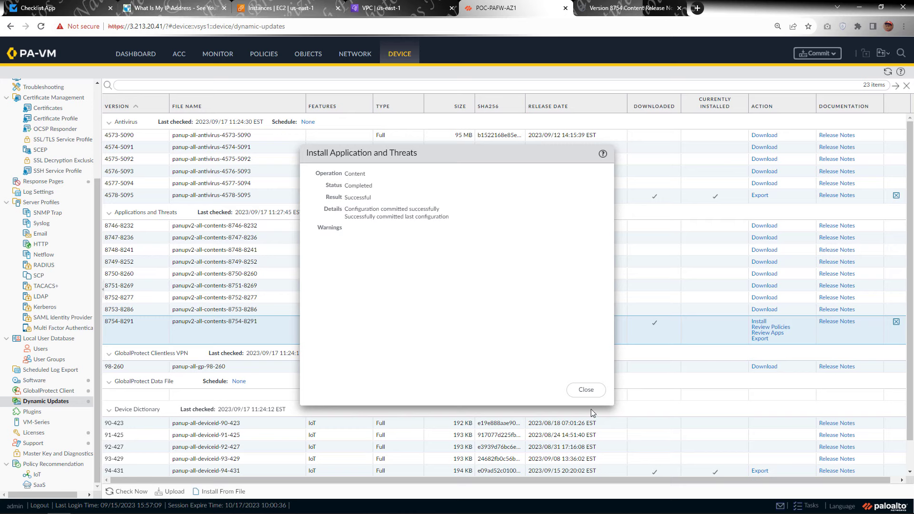
{"action": "left_click", "coordinate": [585, 390]}
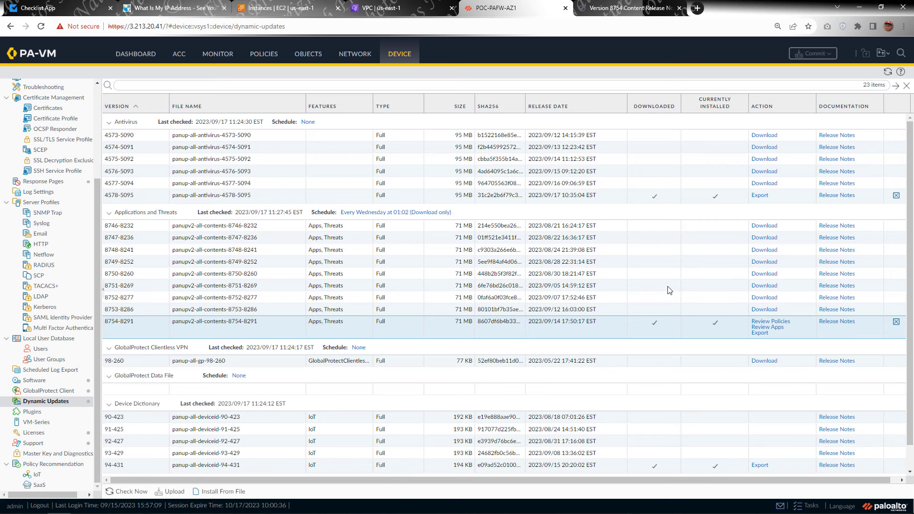
{"action": "scroll", "coordinate": [681, 264], "scroll_direction": "down", "scroll_amount": 1}
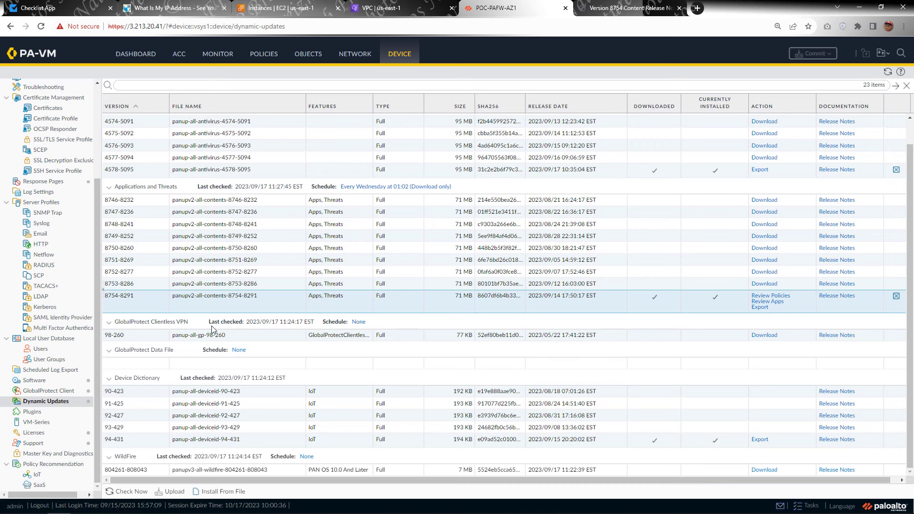
{"action": "scroll", "coordinate": [480, 397], "scroll_direction": "up", "scroll_amount": 1}
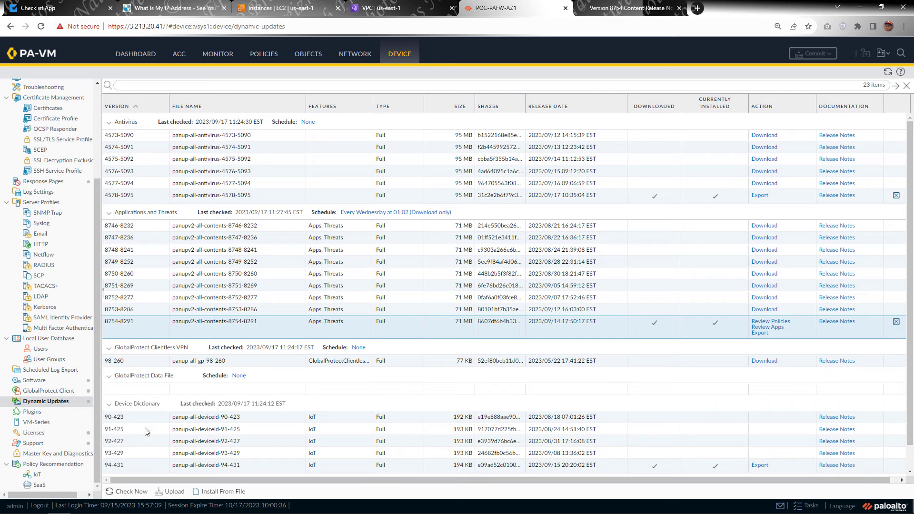
{"action": "left_click", "coordinate": [131, 491]}
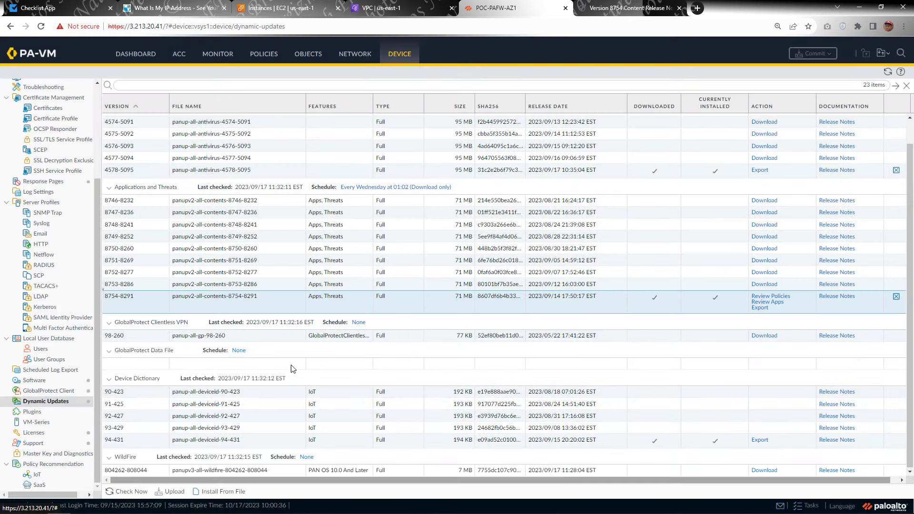
{"action": "scroll", "coordinate": [233, 339], "scroll_direction": "up", "scroll_amount": 1}
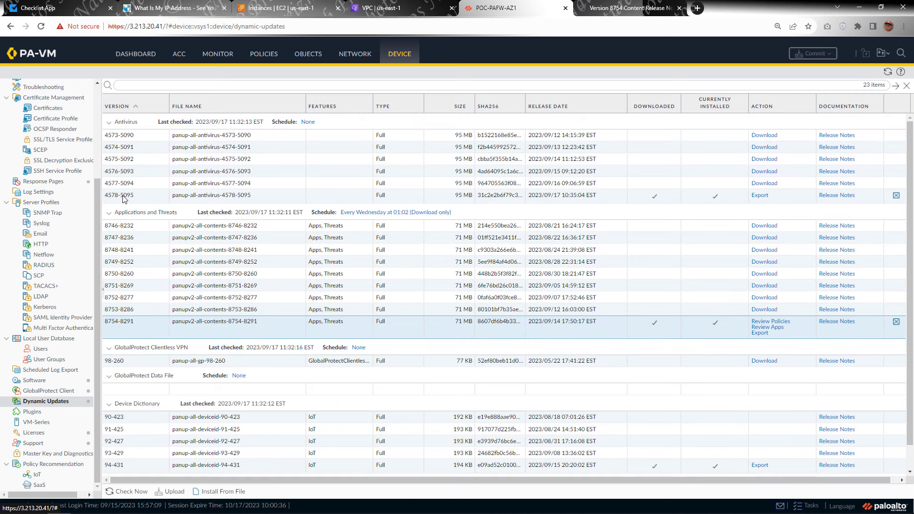
Open the default antivirus security profile, review its decoder actions and signature exceptions, and close it without exporting.
{"action": "scroll", "coordinate": [55, 265], "scroll_direction": "up", "scroll_amount": 5}
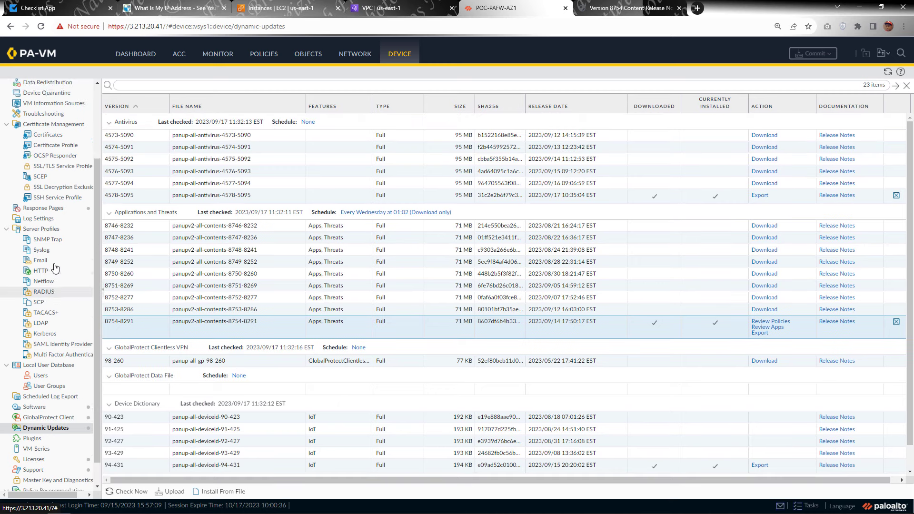
{"action": "left_click", "coordinate": [309, 57]}
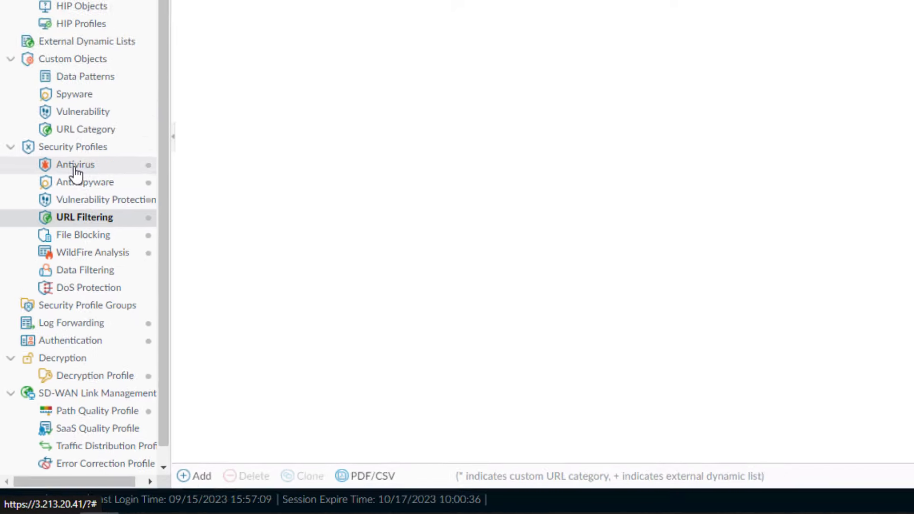
{"action": "left_click", "coordinate": [75, 167]}
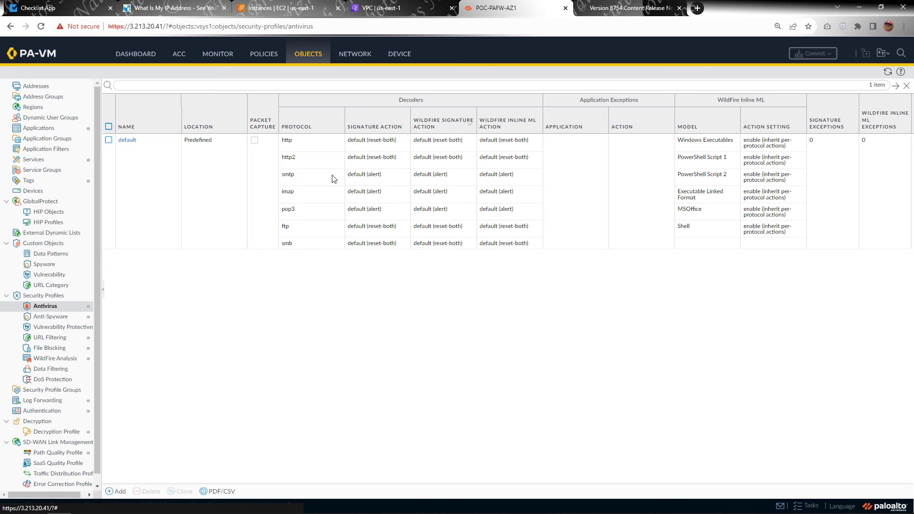
{"action": "left_click", "coordinate": [131, 145]}
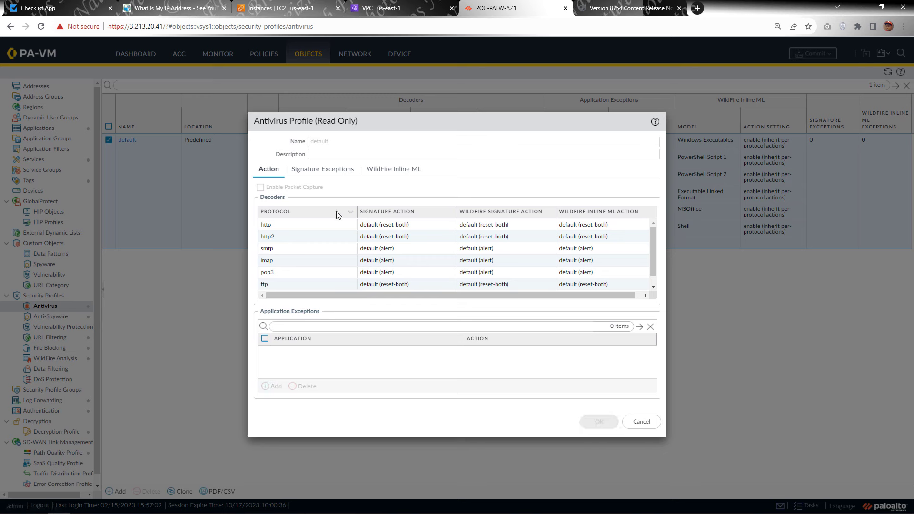
{"action": "left_click", "coordinate": [316, 171]}
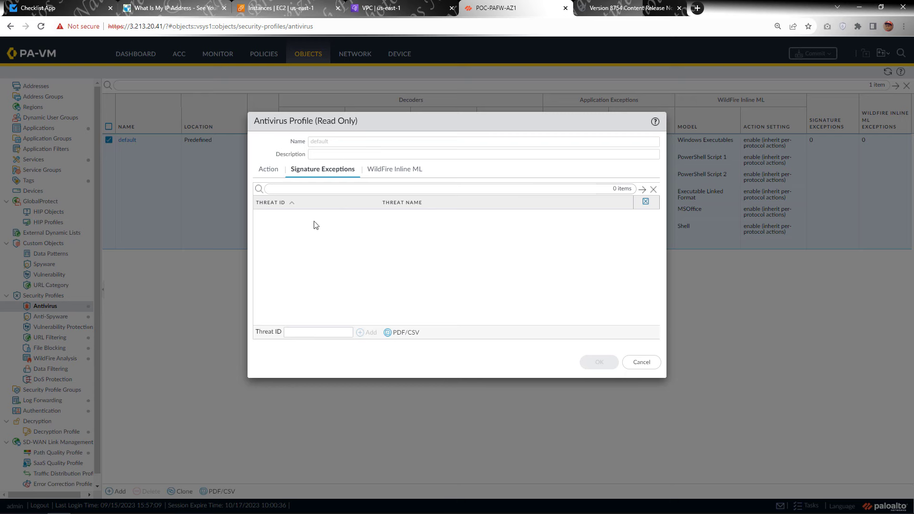
{"action": "left_click", "coordinate": [413, 332]}
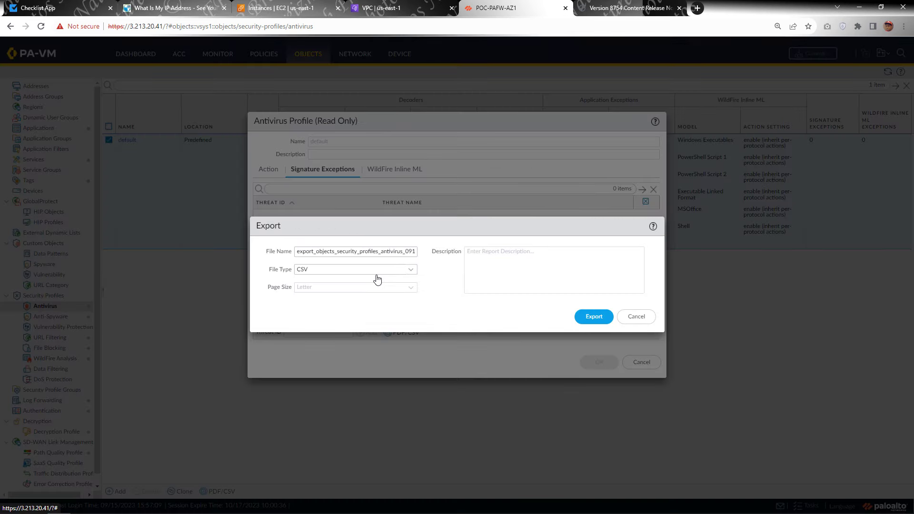
{"action": "left_click", "coordinate": [636, 317]}
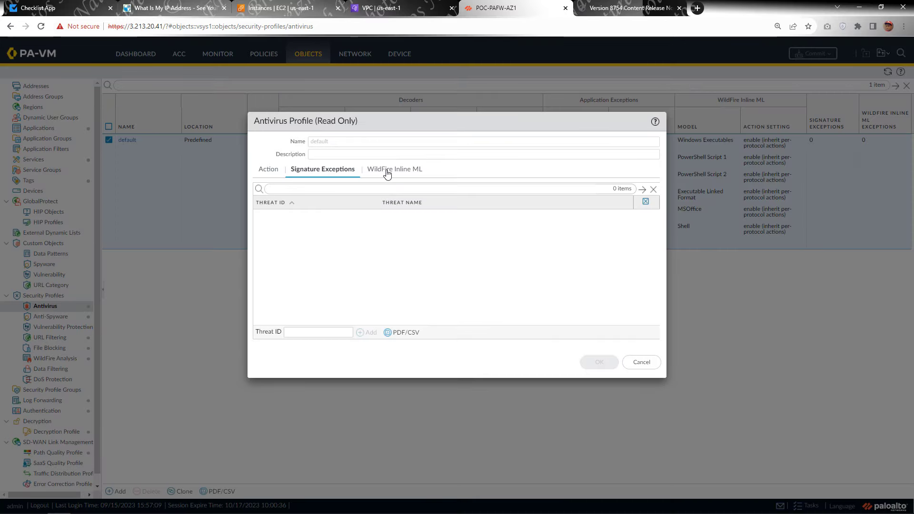
{"action": "left_click", "coordinate": [269, 170]}
{"action": "left_click", "coordinate": [643, 422]}
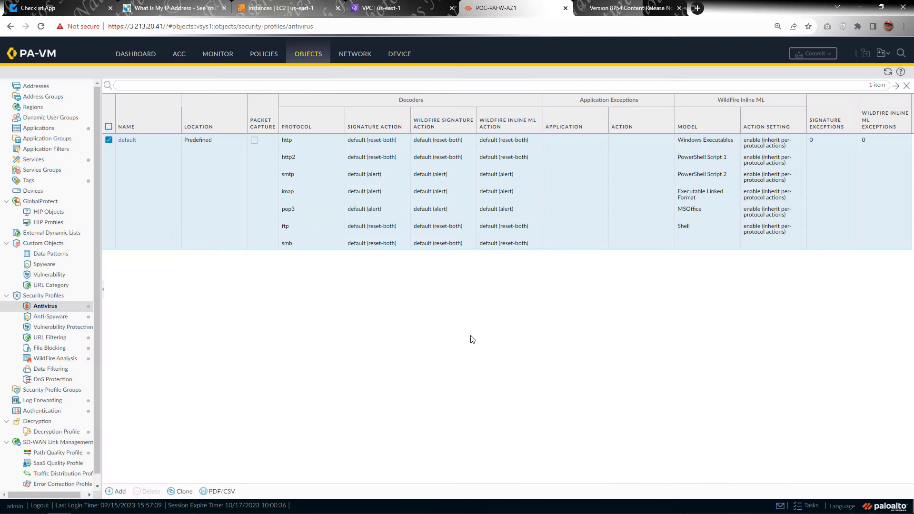
Open the default URL filtering profile and examine the site access and credential submission actions of its predefined categories.
{"action": "left_click", "coordinate": [49, 339]}
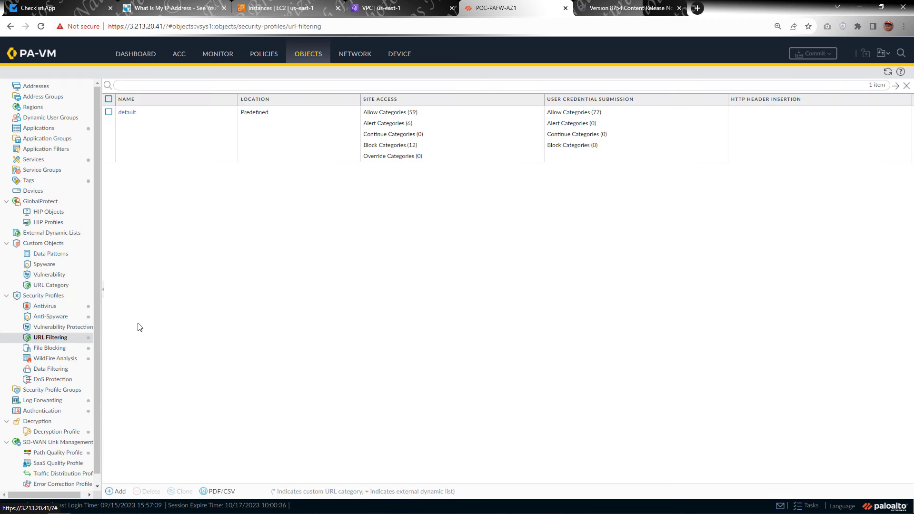
{"action": "left_click", "coordinate": [127, 113]}
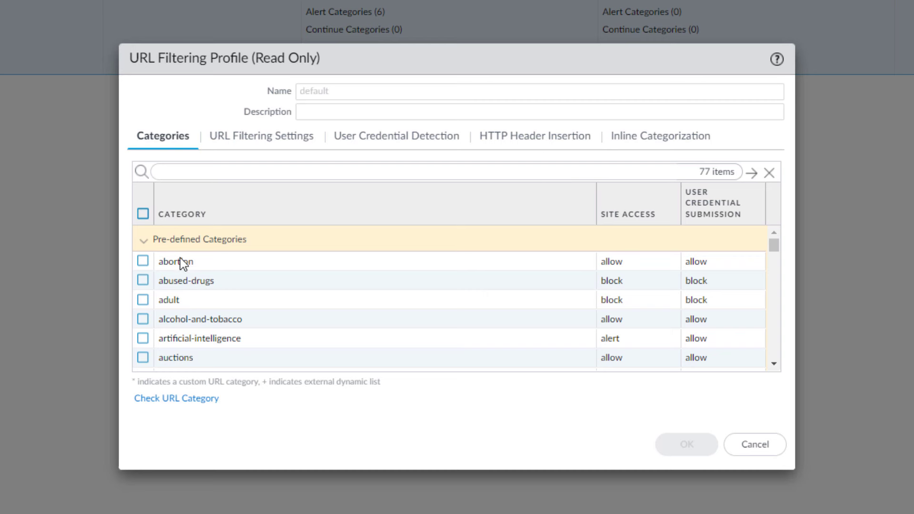
{"action": "scroll", "coordinate": [227, 307], "scroll_direction": "down", "scroll_amount": 2}
{"action": "scroll", "coordinate": [231, 308], "scroll_direction": "up", "scroll_amount": 2}
{"action": "scroll", "coordinate": [233, 308], "scroll_direction": "down", "scroll_amount": 2}
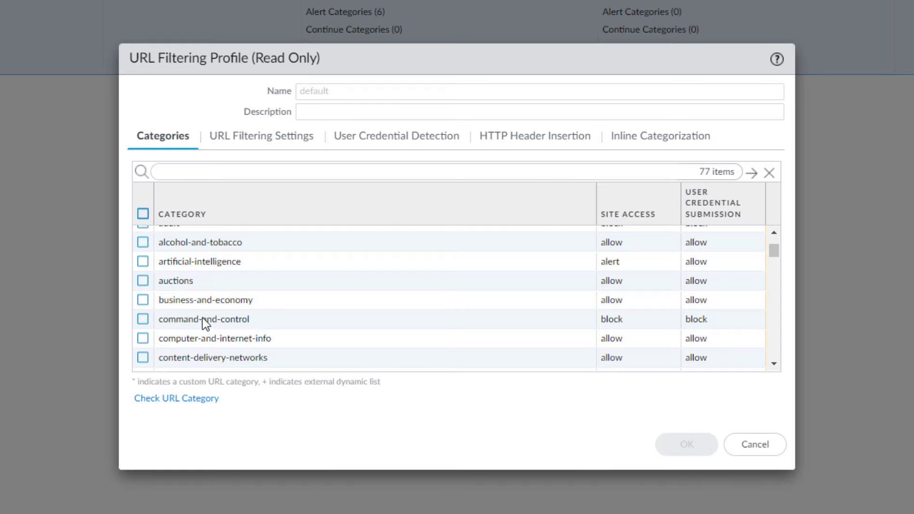
{"action": "scroll", "coordinate": [207, 315], "scroll_direction": "up", "scroll_amount": 2}
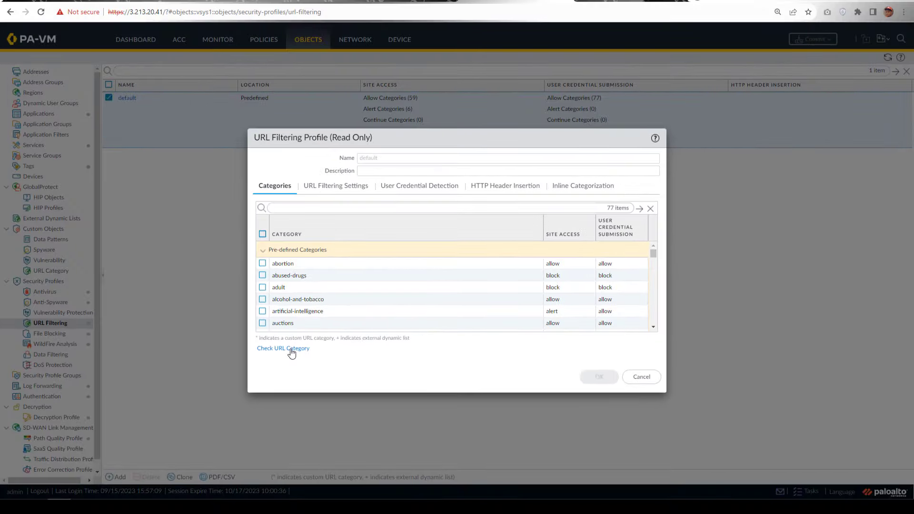
{"action": "left_click", "coordinate": [273, 357]}
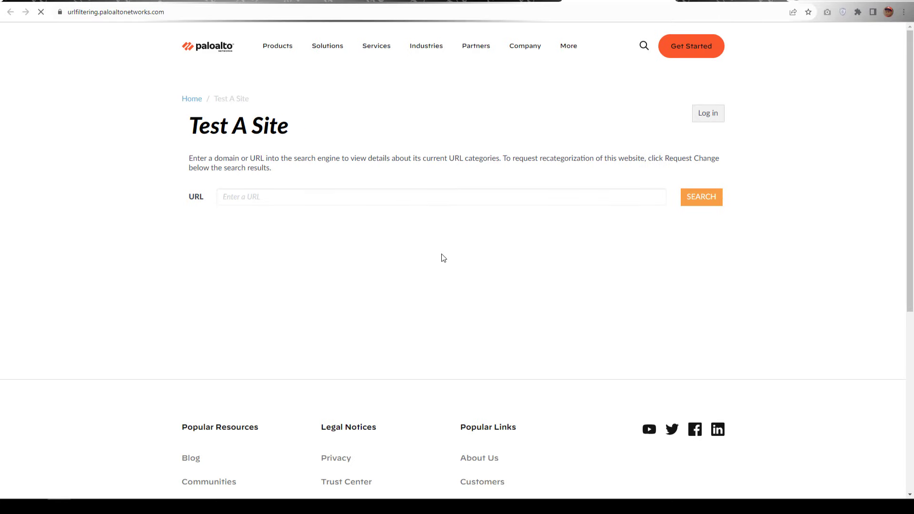
{"action": "left_click", "coordinate": [269, 197]}
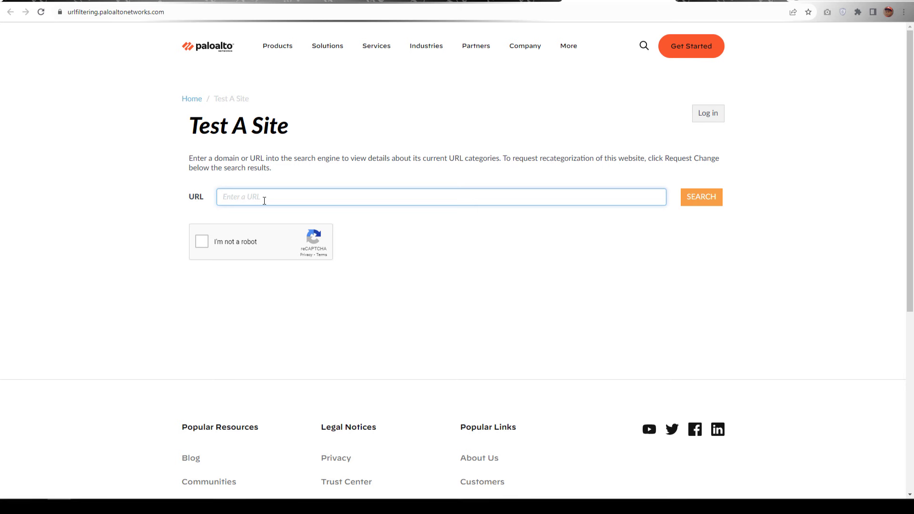
{"action": "type", "text": "www."}
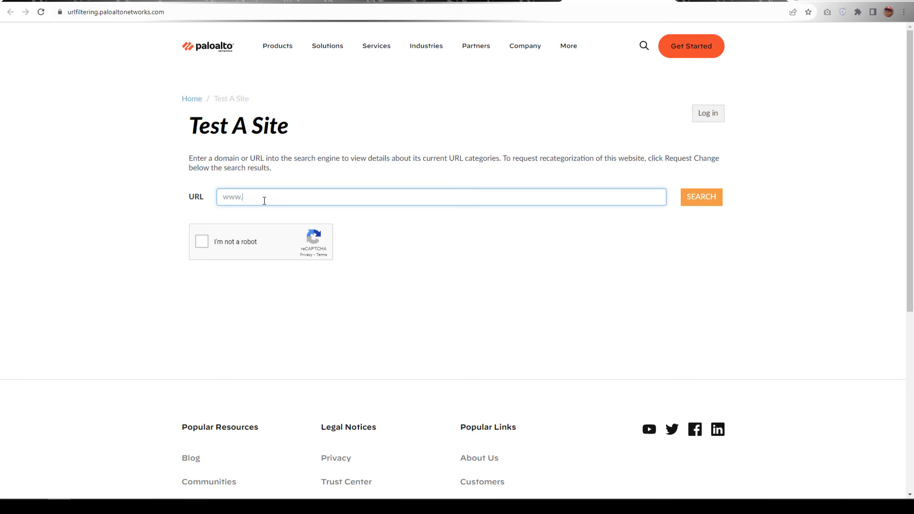
{"action": "type", "text": "guns.com"}
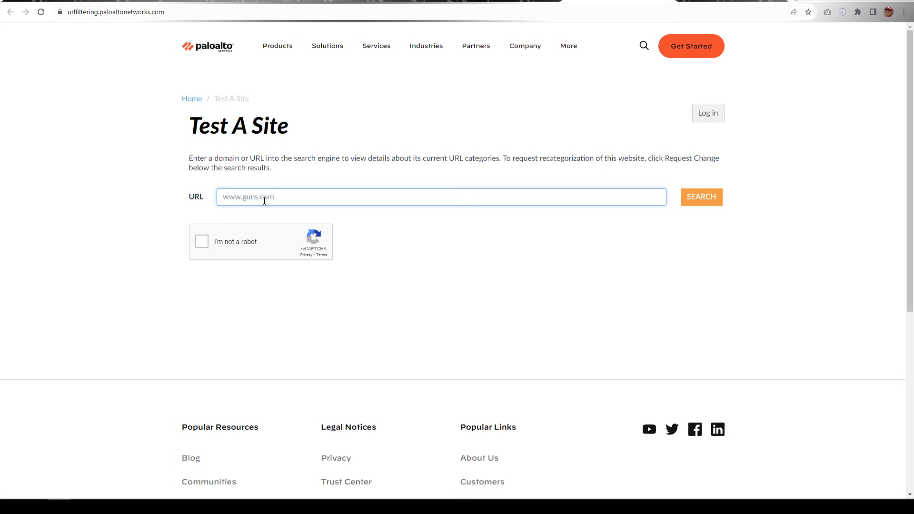
{"action": "left_click", "coordinate": [202, 242]}
{"action": "left_click", "coordinate": [700, 199]}
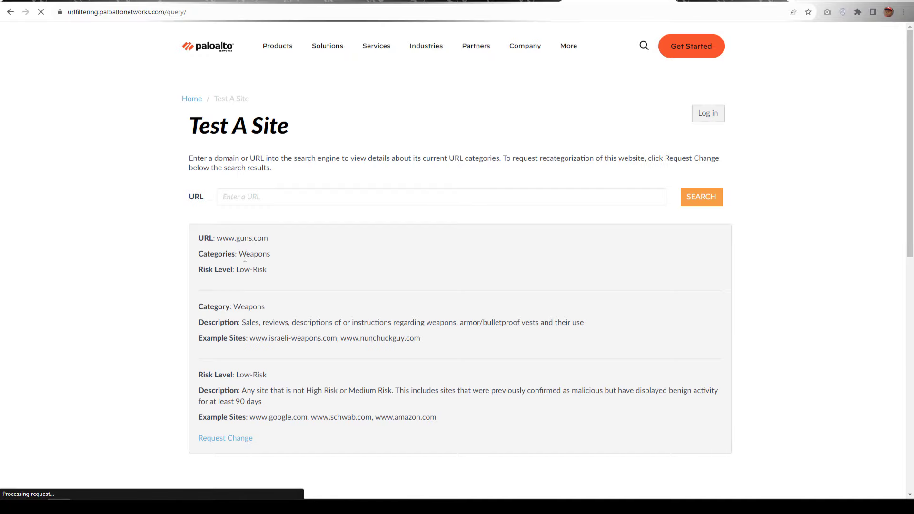
{"action": "scroll", "coordinate": [259, 258], "scroll_direction": "down", "scroll_amount": 1}
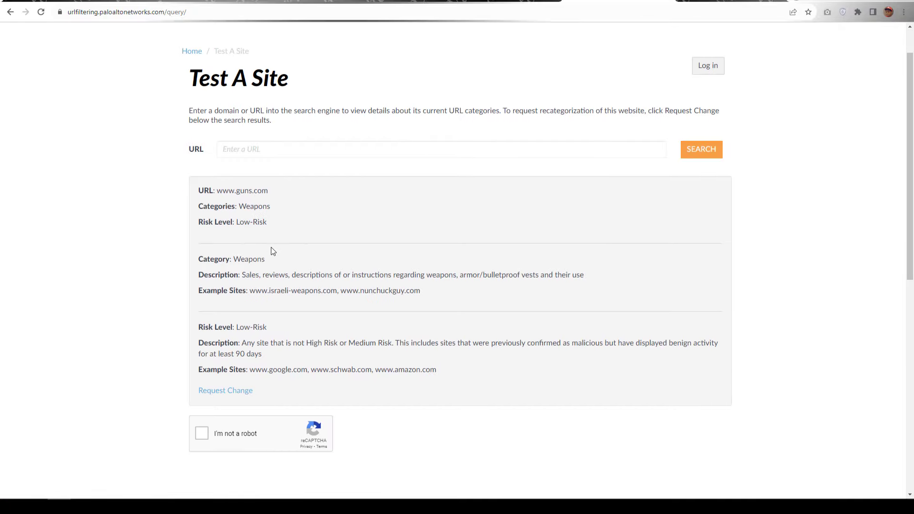
{"action": "scroll", "coordinate": [256, 227], "scroll_direction": "down", "scroll_amount": 1}
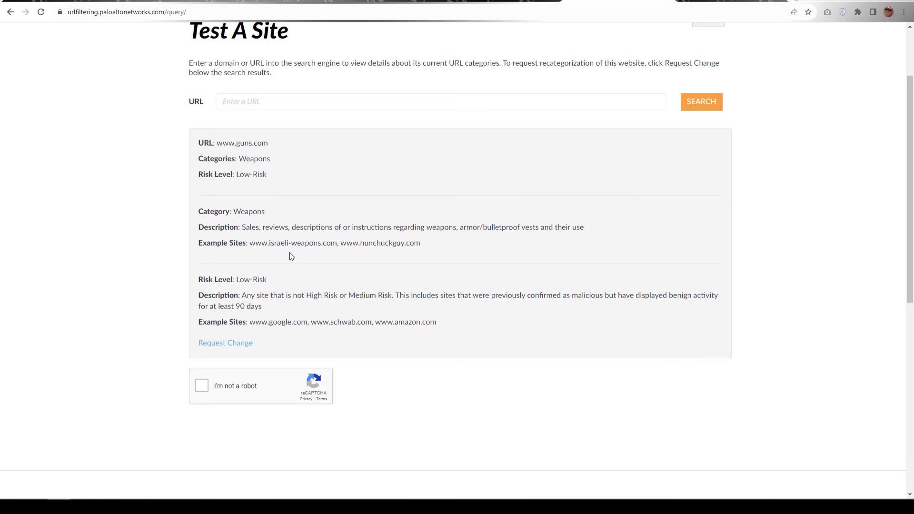
{"action": "scroll", "coordinate": [295, 255], "scroll_direction": "up", "scroll_amount": 2}
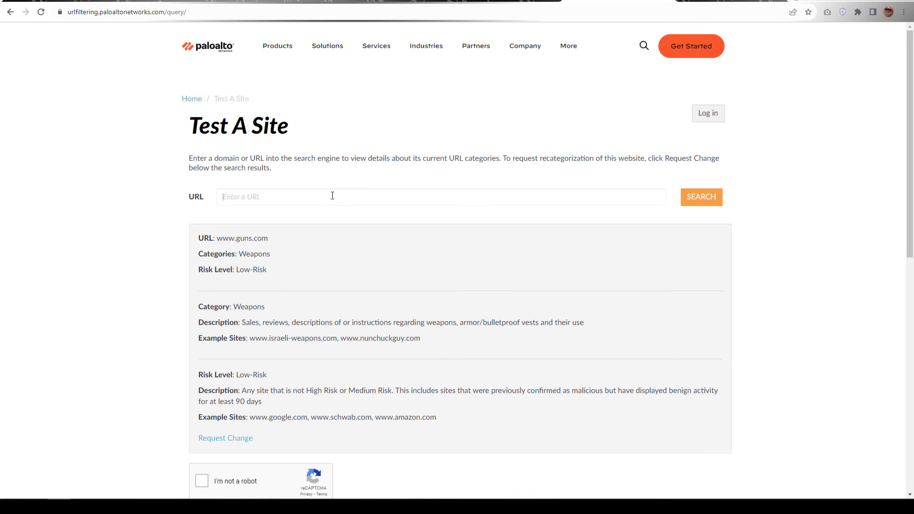
{"action": "left_click", "coordinate": [335, 200]}
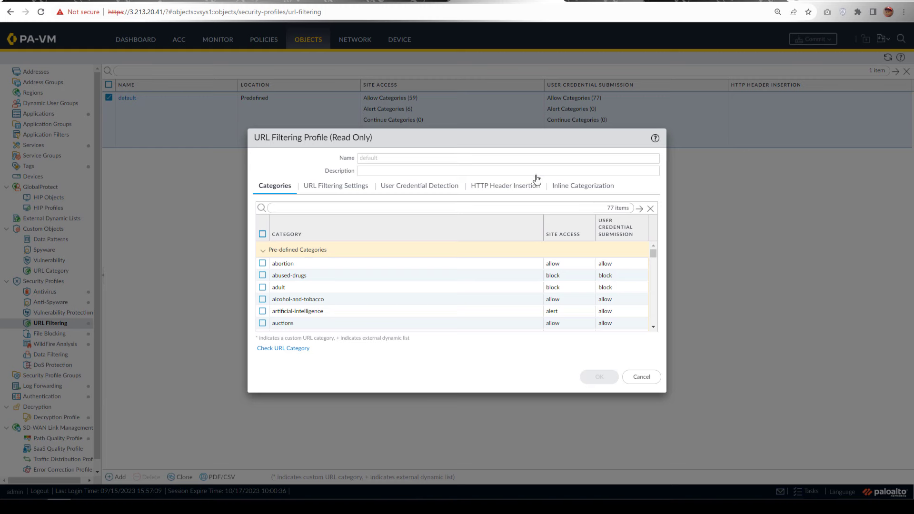
Close the read-only default URL filtering profile and clone it with validation set to stop on the first detected error.
{"action": "left_click", "coordinate": [640, 377]}
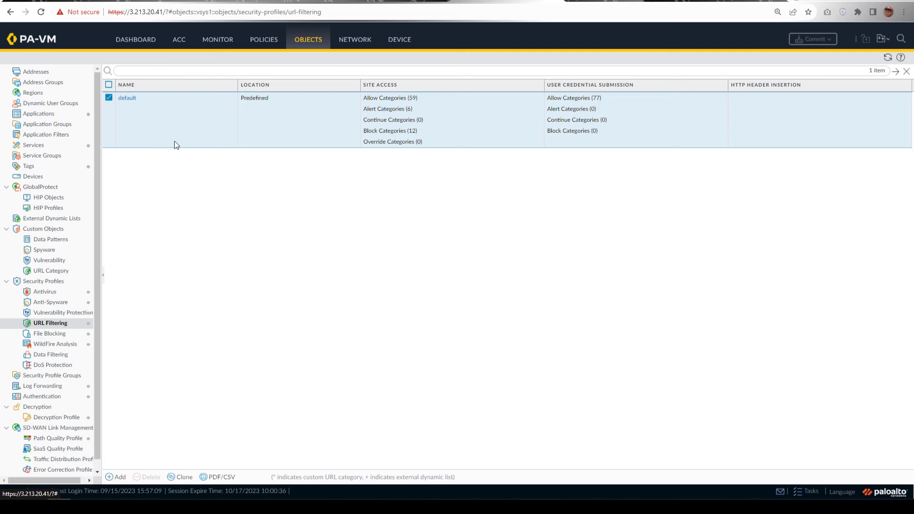
{"action": "left_click", "coordinate": [184, 477]}
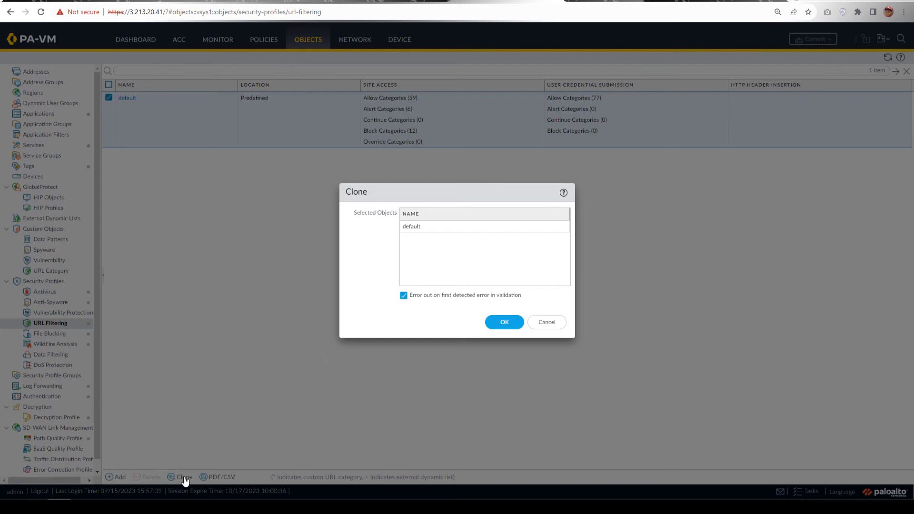
{"action": "left_click", "coordinate": [502, 322]}
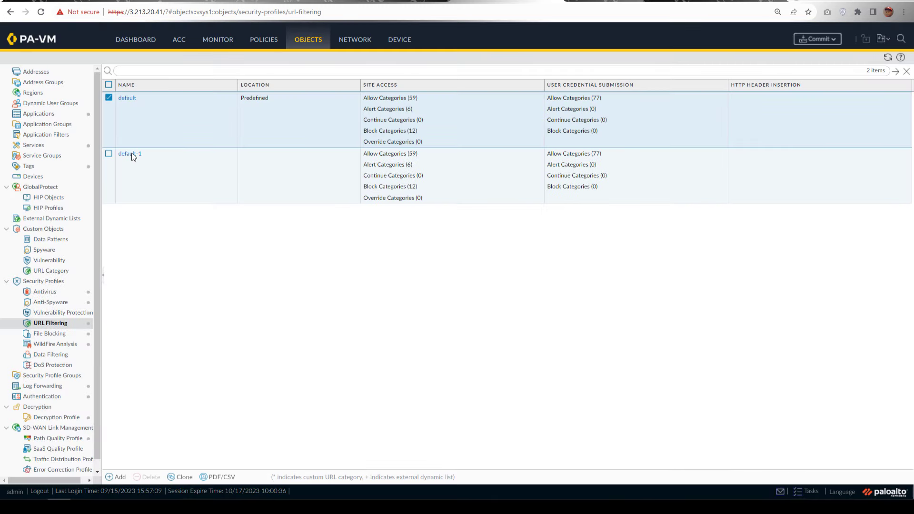
Open the cloned URL filtering profile default-1 and rename it poc_url_filtering.
{"action": "left_click", "coordinate": [132, 155]}
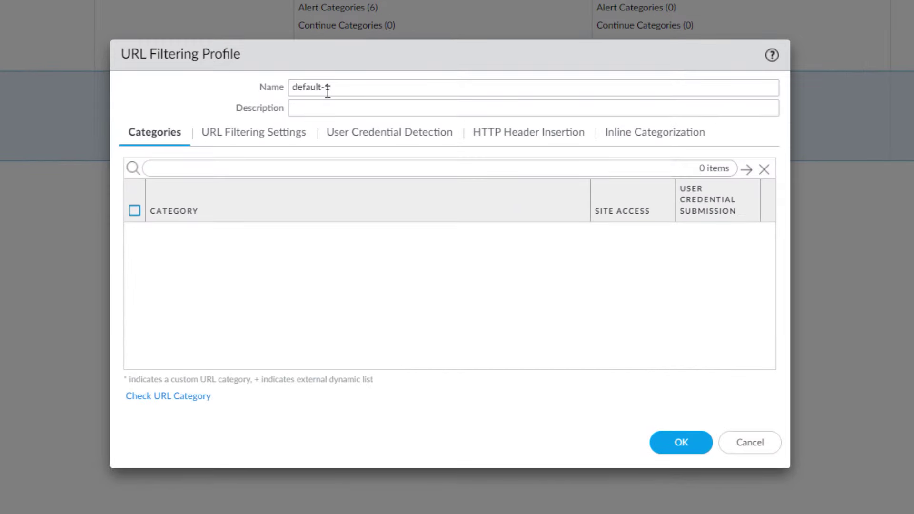
{"action": "triple_click", "coordinate": [331, 88]}
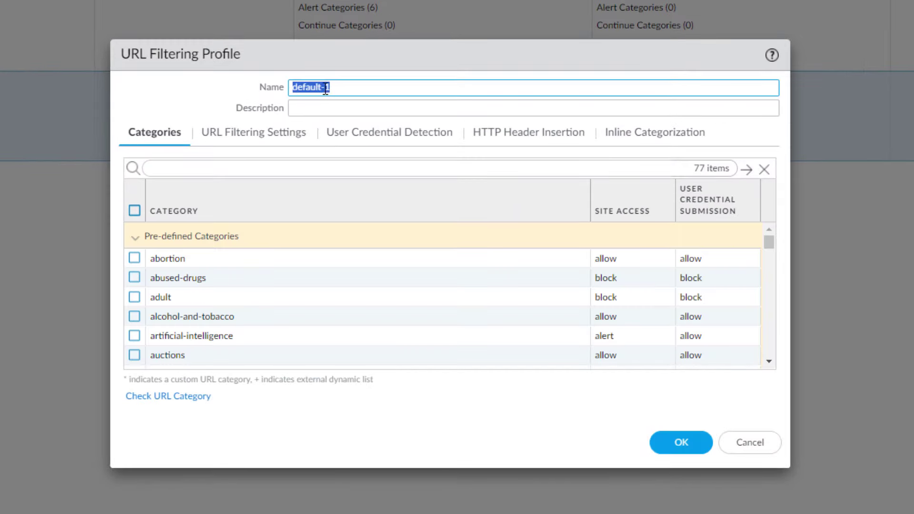
{"action": "type", "text": "poc_url_filtering"}
Set the site access of the dating category to block in the poc_url_filtering profile.
{"action": "scroll", "coordinate": [403, 307], "scroll_direction": "down", "scroll_amount": 4}
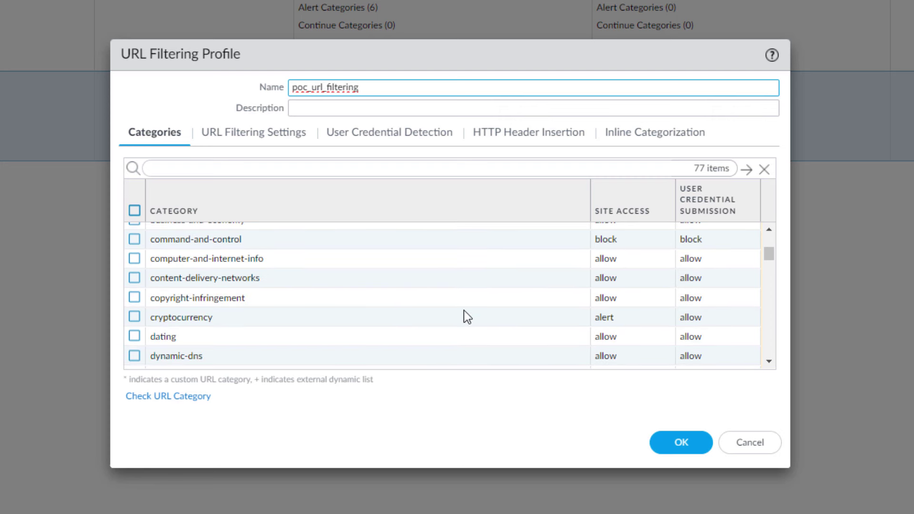
{"action": "left_click", "coordinate": [613, 341]}
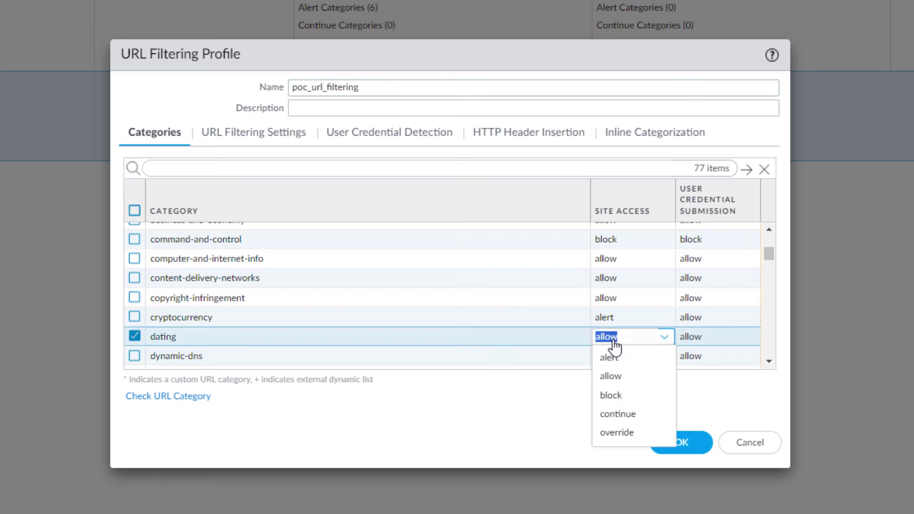
{"action": "left_click", "coordinate": [614, 395]}
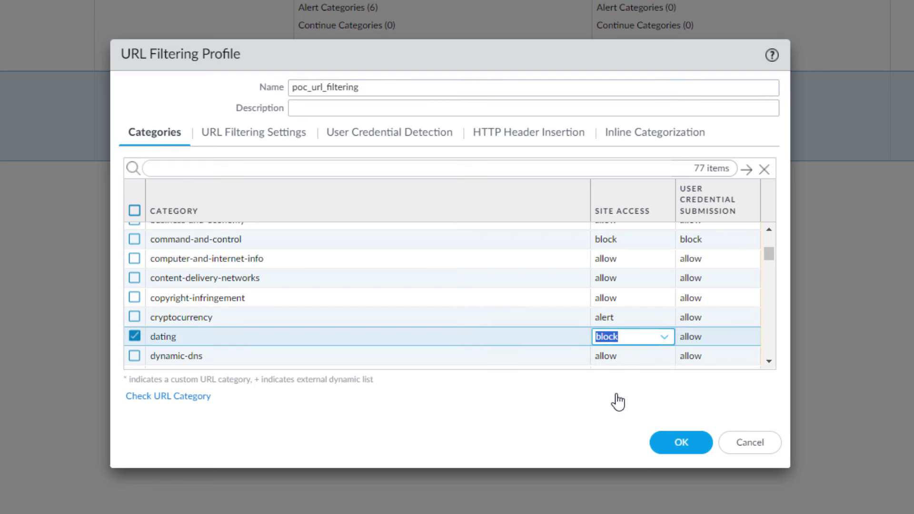
{"action": "left_click", "coordinate": [697, 341]}
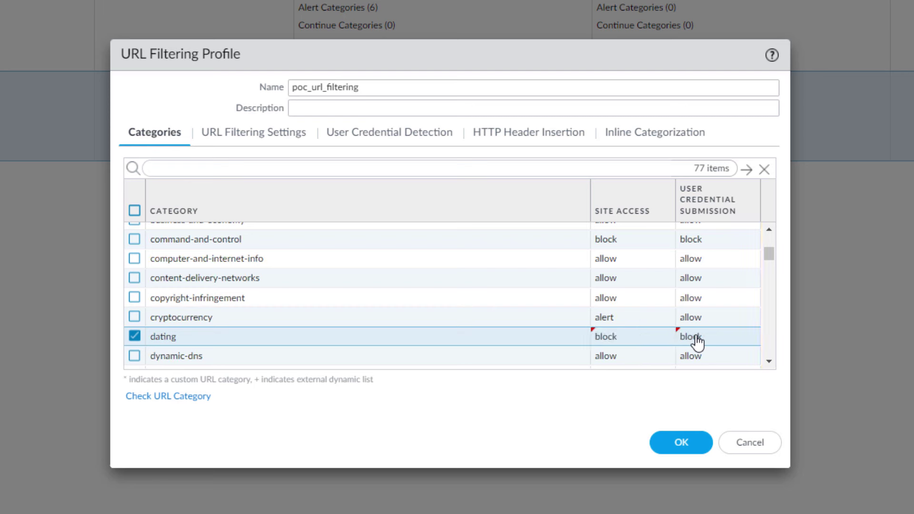
Set the site access of the sports category to block and save the URL filtering profile.
{"action": "scroll", "coordinate": [498, 298], "scroll_direction": "down", "scroll_amount": 5}
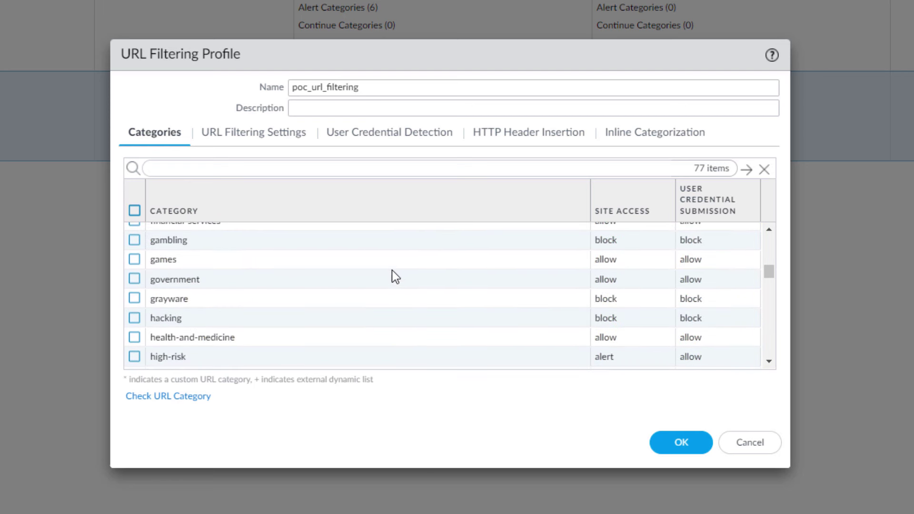
{"action": "scroll", "coordinate": [407, 317], "scroll_direction": "down", "scroll_amount": 8}
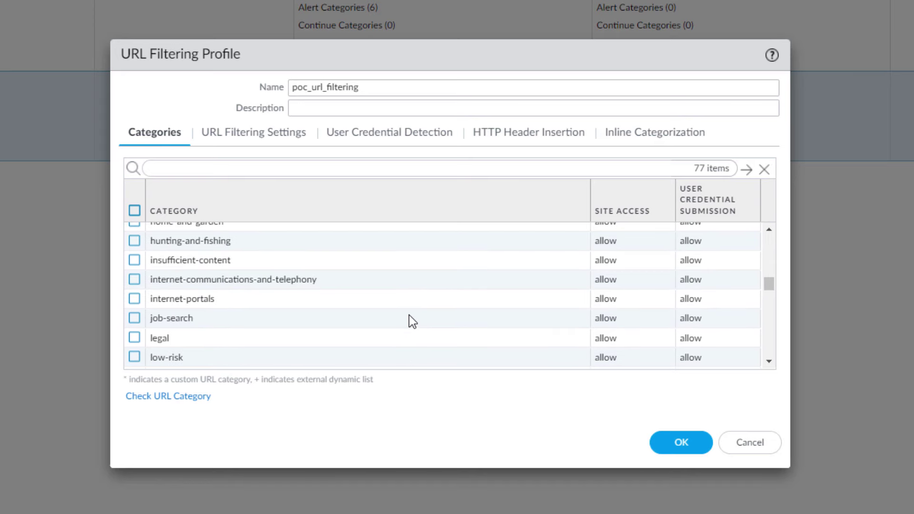
{"action": "scroll", "coordinate": [456, 285], "scroll_direction": "down", "scroll_amount": 8}
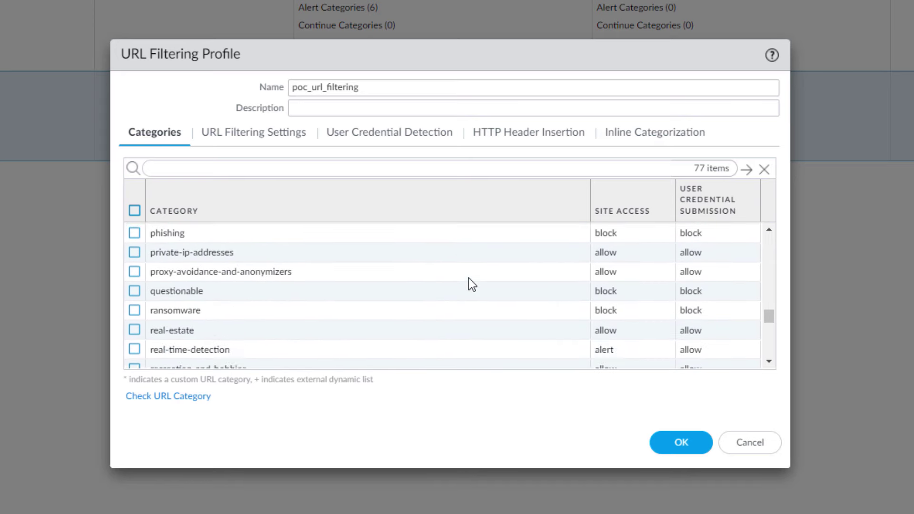
{"action": "scroll", "coordinate": [481, 291], "scroll_direction": "down", "scroll_amount": 2}
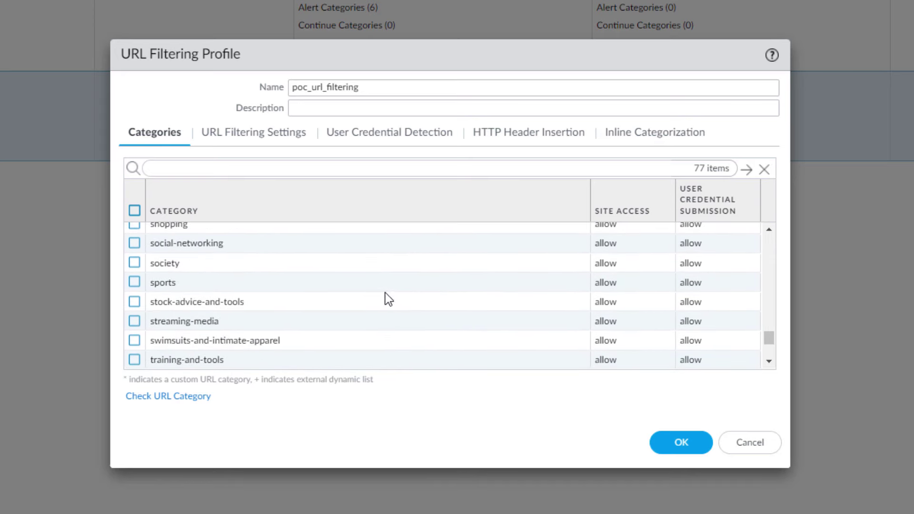
{"action": "left_click", "coordinate": [604, 288]}
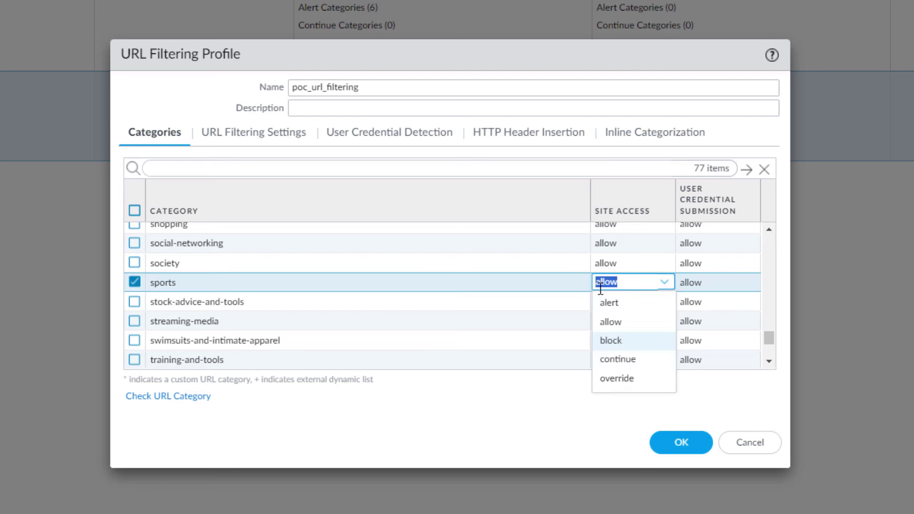
{"action": "left_click", "coordinate": [604, 341]}
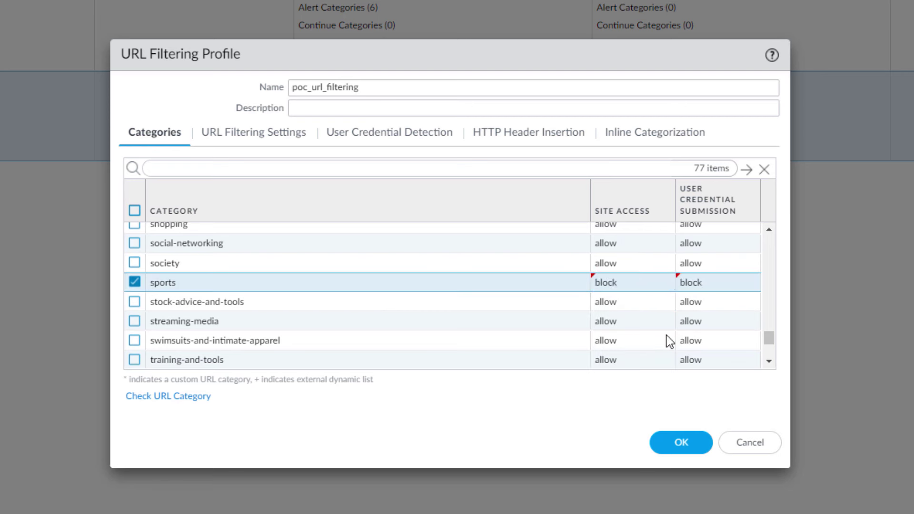
{"action": "scroll", "coordinate": [436, 317], "scroll_direction": "down", "scroll_amount": 3}
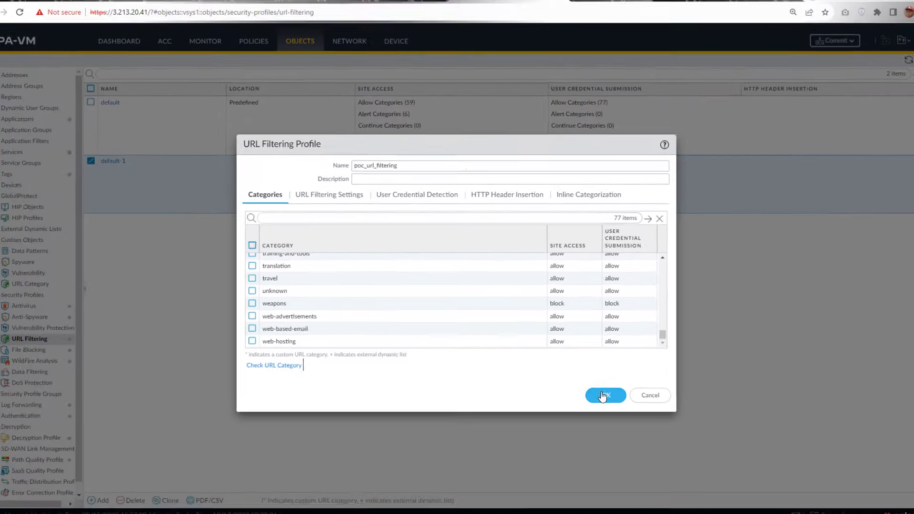
{"action": "left_click", "coordinate": [681, 442]}
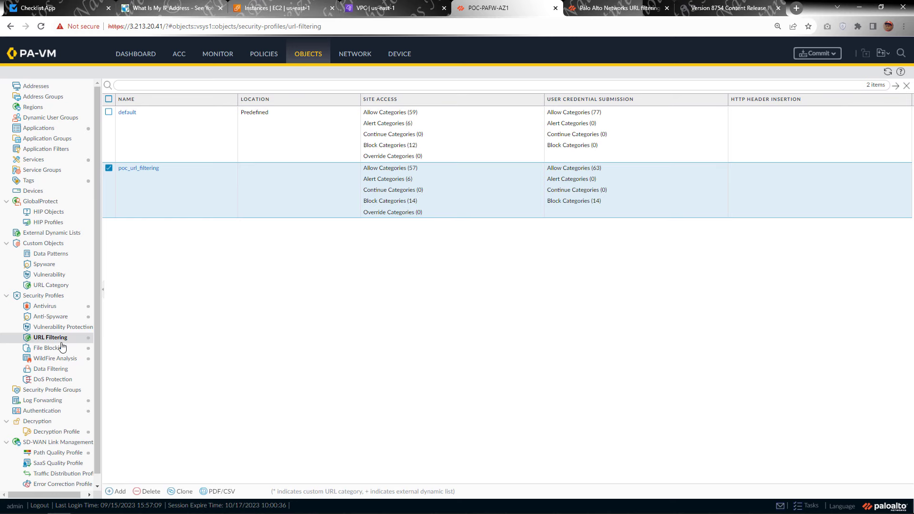
View the predefined file blocking profiles, and add a security profile group named poc_security_profile.
{"action": "left_click", "coordinate": [48, 348]}
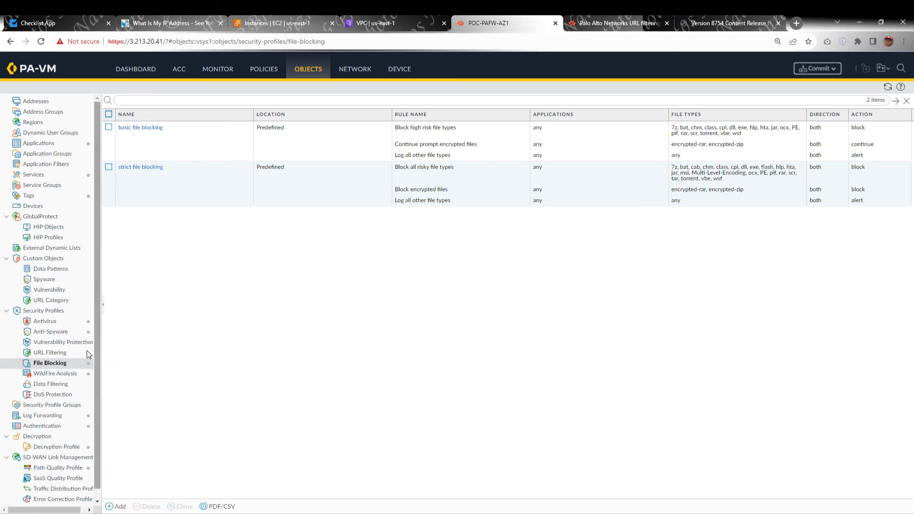
{"action": "left_click", "coordinate": [42, 408]}
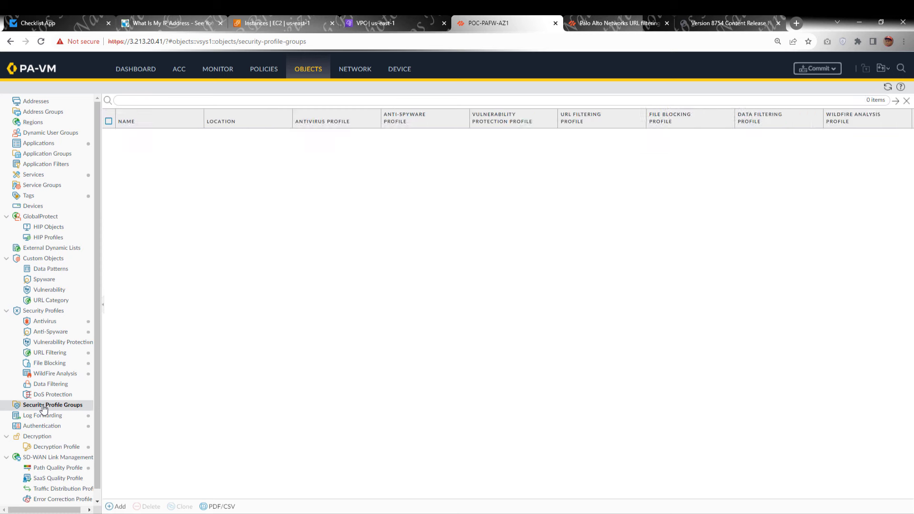
{"action": "left_click", "coordinate": [121, 506]}
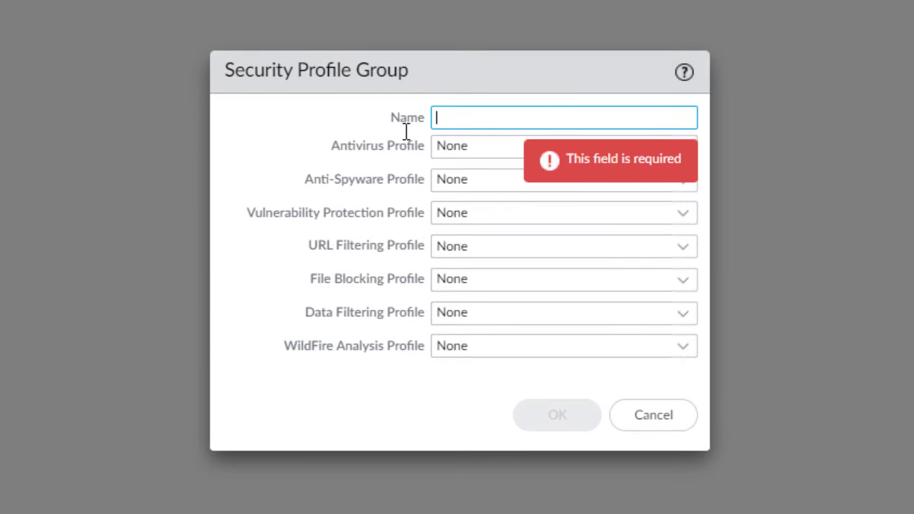
{"action": "type", "text": "poc"}
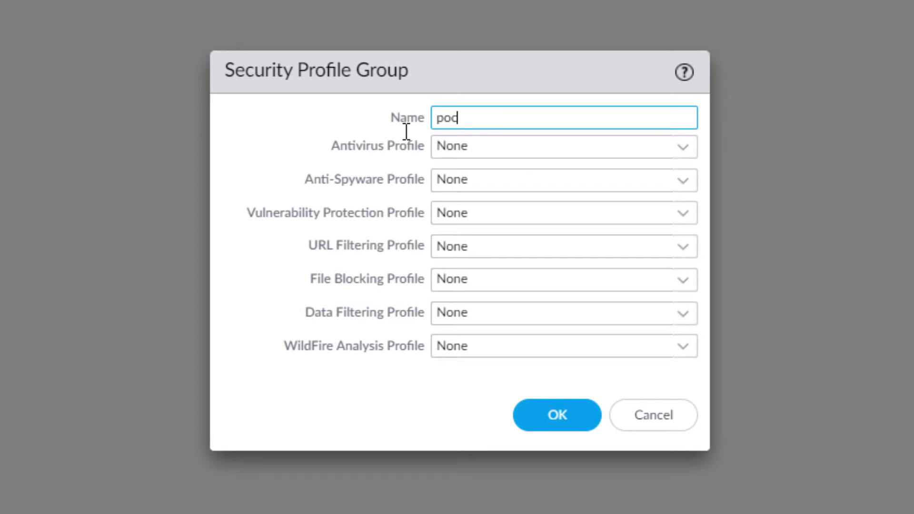
{"action": "type", "text": "_security_profile"}
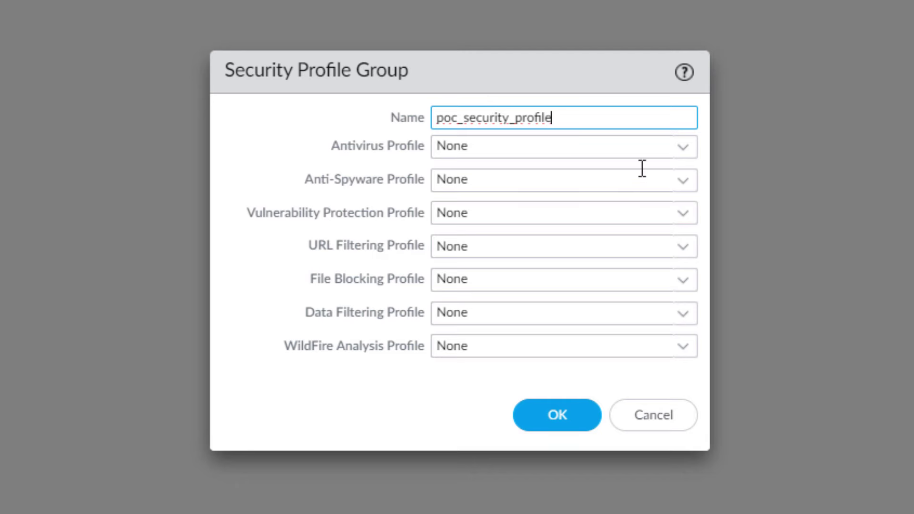
Assign the default antivirus, anti-spyware and vulnerability protection profiles to the security profile group.
{"action": "left_click", "coordinate": [683, 149]}
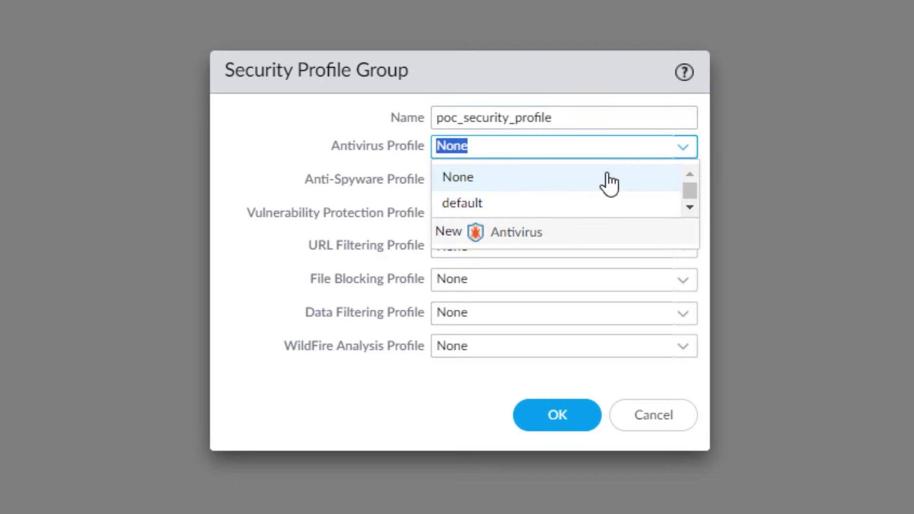
{"action": "left_click", "coordinate": [522, 206]}
{"action": "left_click", "coordinate": [685, 187]}
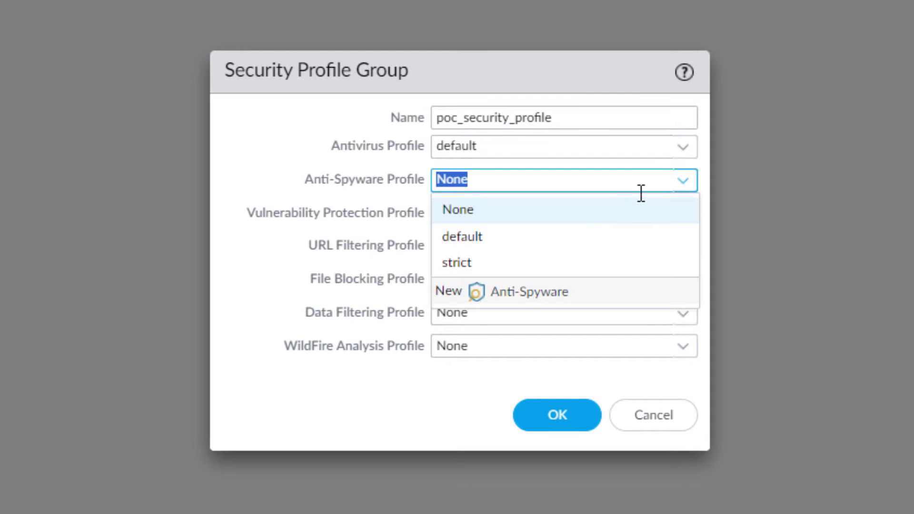
{"action": "left_click", "coordinate": [595, 236]}
{"action": "left_click", "coordinate": [685, 215]}
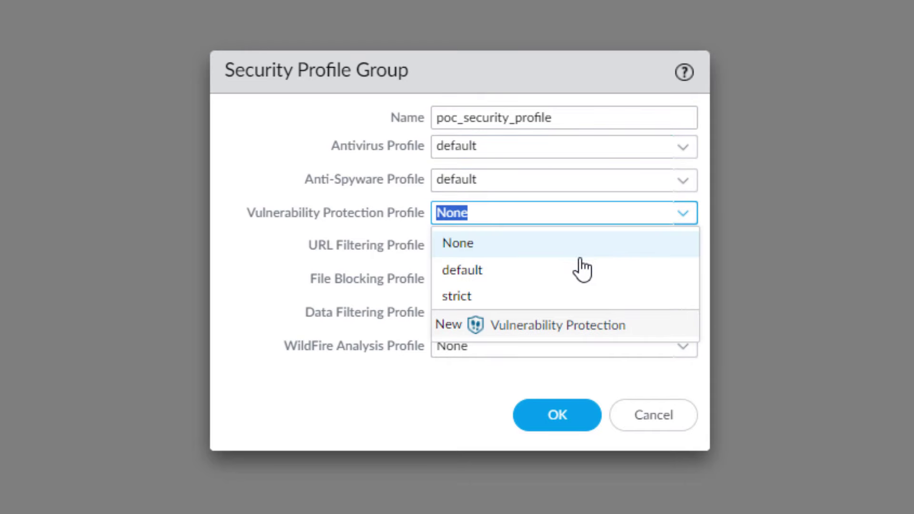
{"action": "left_click", "coordinate": [578, 267]}
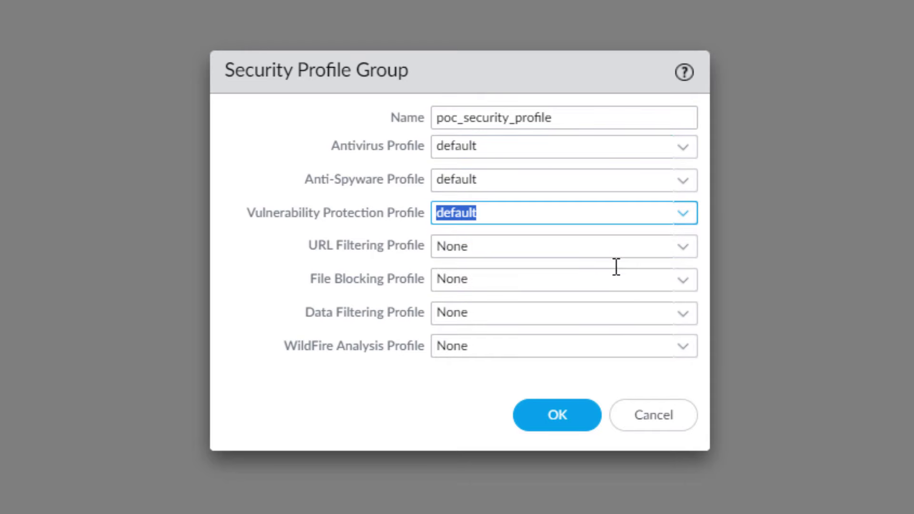
Set the group's URL filtering profile to poc_url_filtering and its file blocking profile to strict file blocking.
{"action": "left_click", "coordinate": [682, 247]}
{"action": "left_click", "coordinate": [519, 331]}
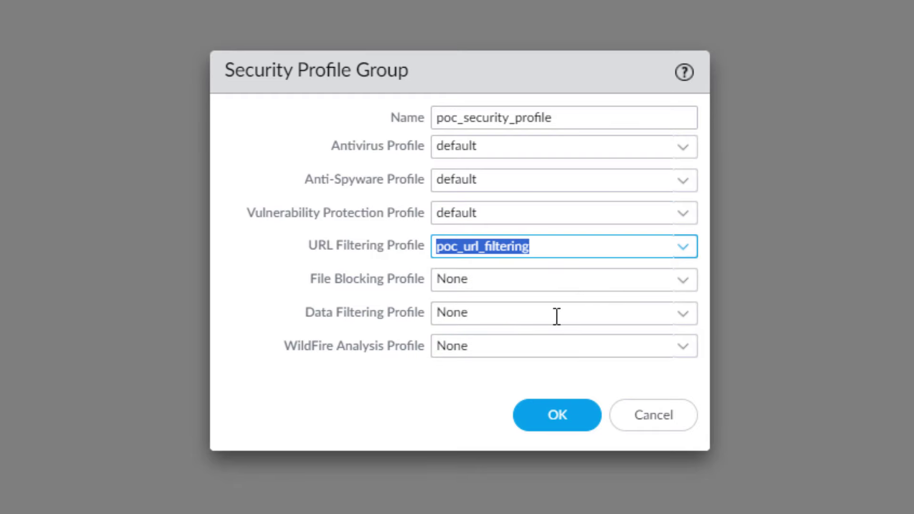
{"action": "left_click", "coordinate": [683, 281]}
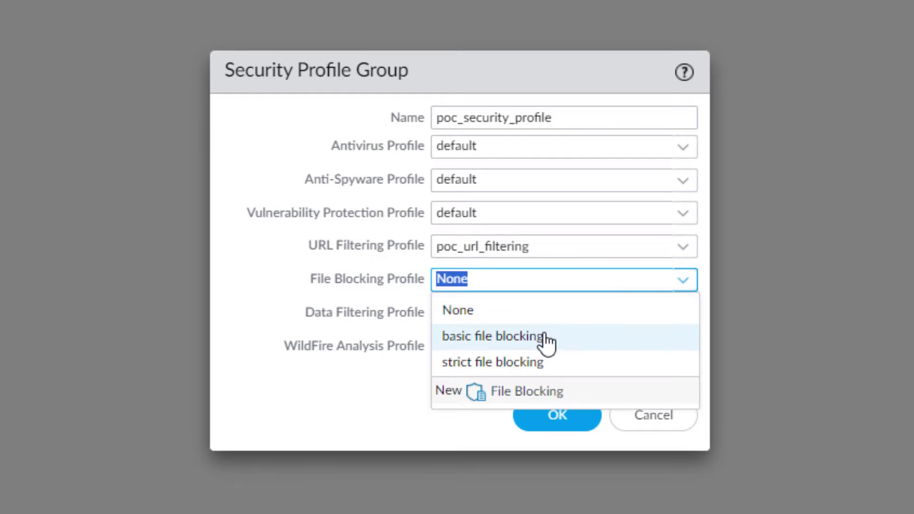
{"action": "left_click", "coordinate": [529, 365]}
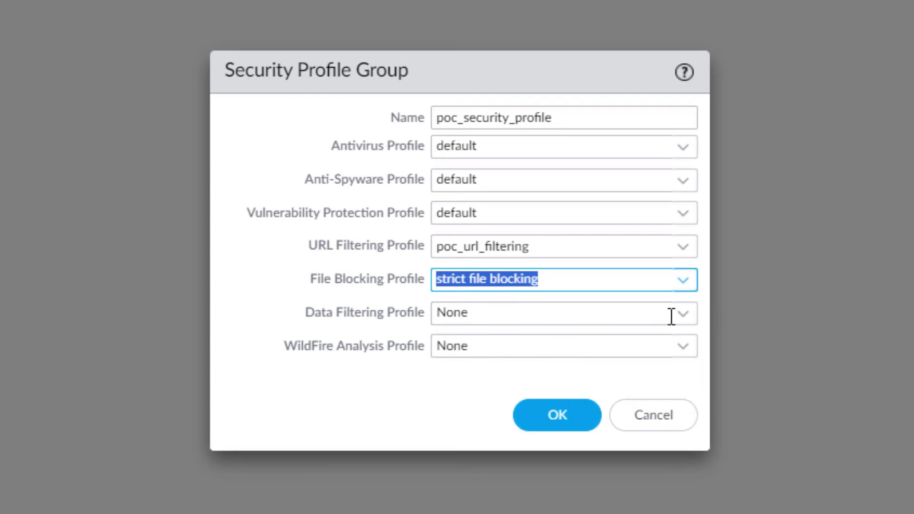
Leave the group's data filtering profile at None, choose the default WildFire analysis profile, and save the group.
{"action": "left_click", "coordinate": [666, 318]}
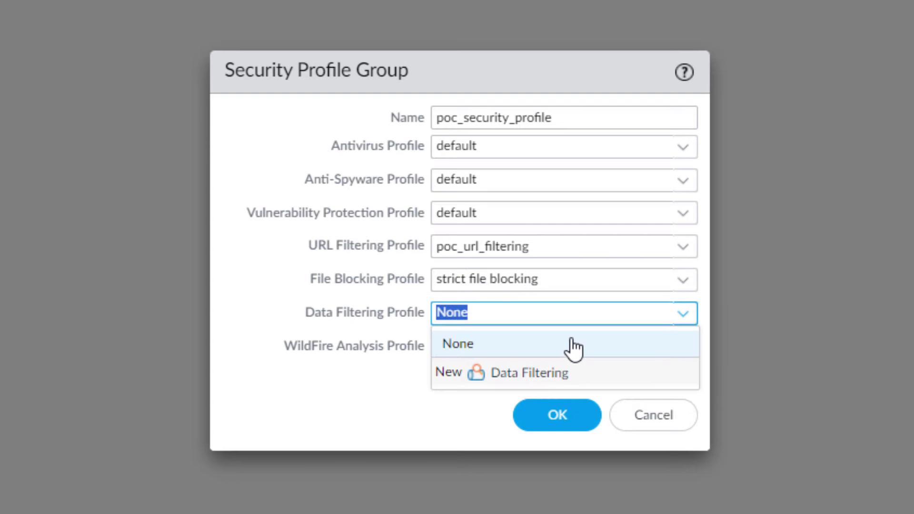
{"action": "left_click", "coordinate": [512, 345]}
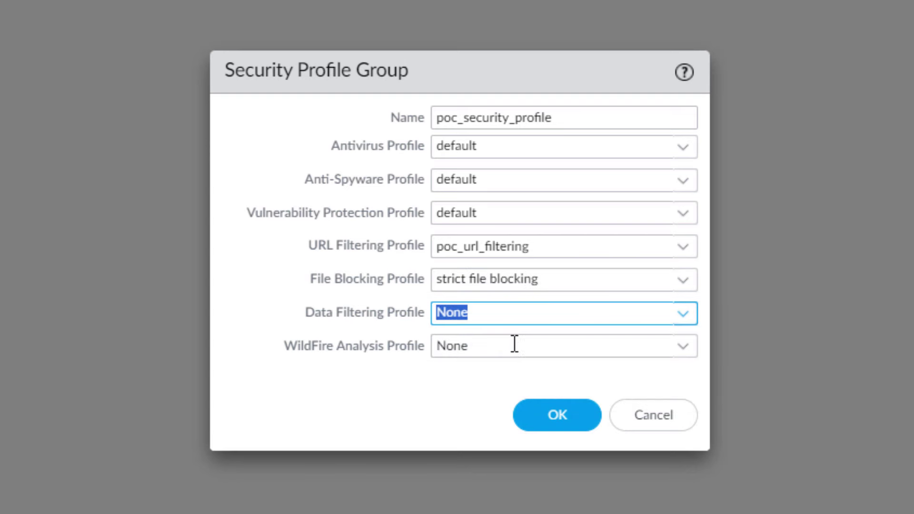
{"action": "left_click", "coordinate": [683, 353]}
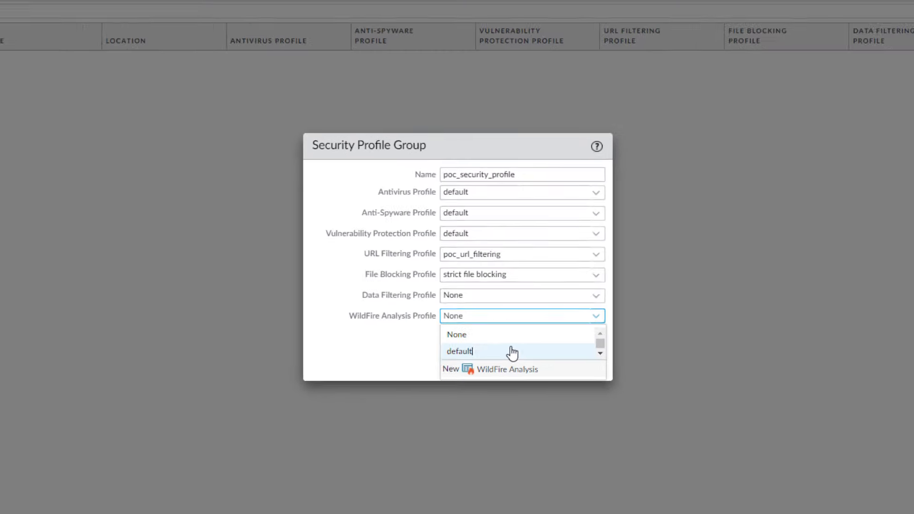
{"action": "left_click", "coordinate": [547, 403]}
{"action": "left_click", "coordinate": [502, 330]}
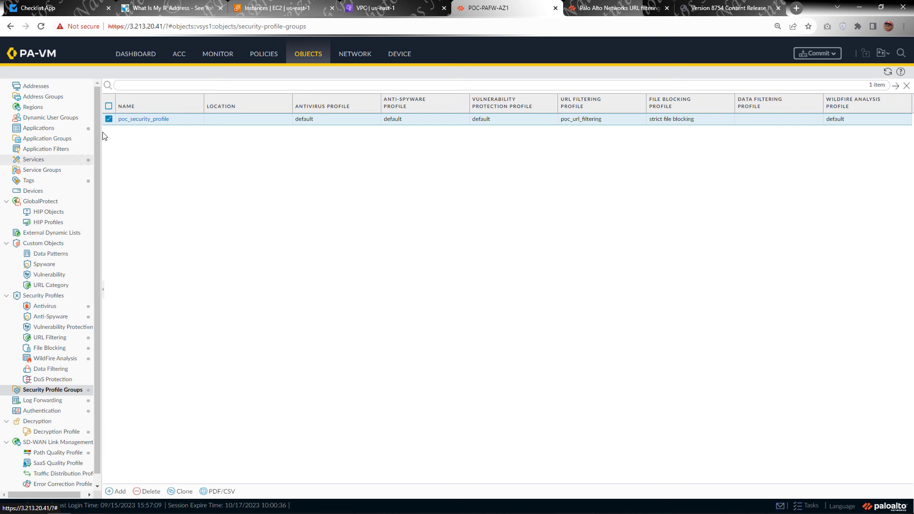
In the security policy rules, set basic_rule's profile type to Group and its group profile to poc_security_profile.
{"action": "left_click", "coordinate": [269, 56]}
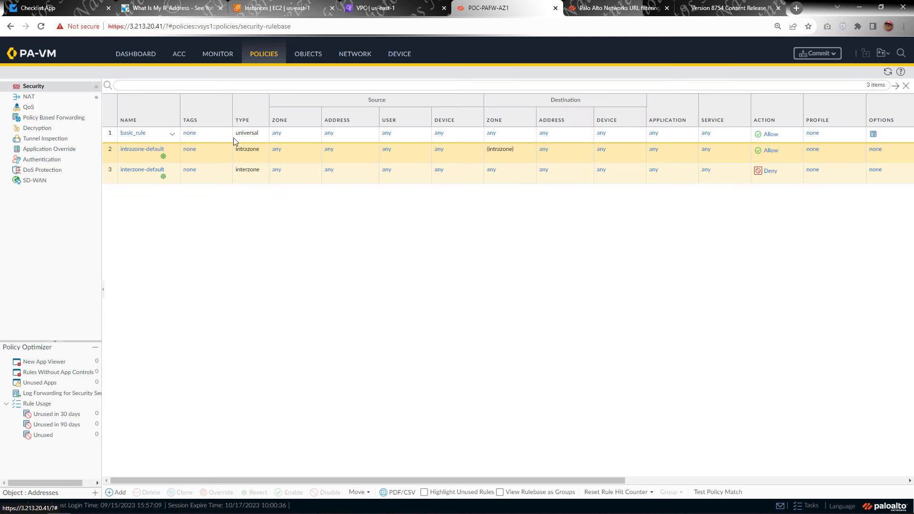
{"action": "left_click_drag", "start_coordinate": [610, 480], "coordinate": [764, 483]}
{"action": "left_click", "coordinate": [844, 482]}
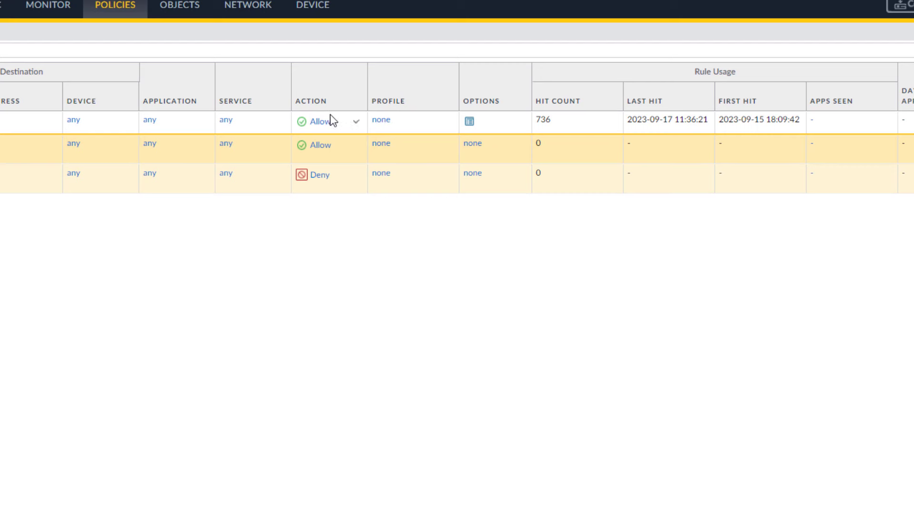
{"action": "left_click", "coordinate": [381, 122]}
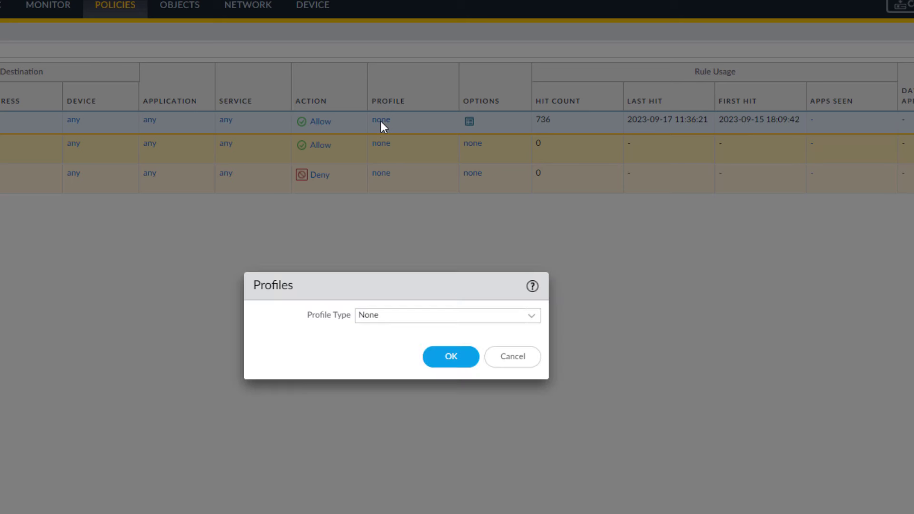
{"action": "left_click", "coordinate": [531, 316]}
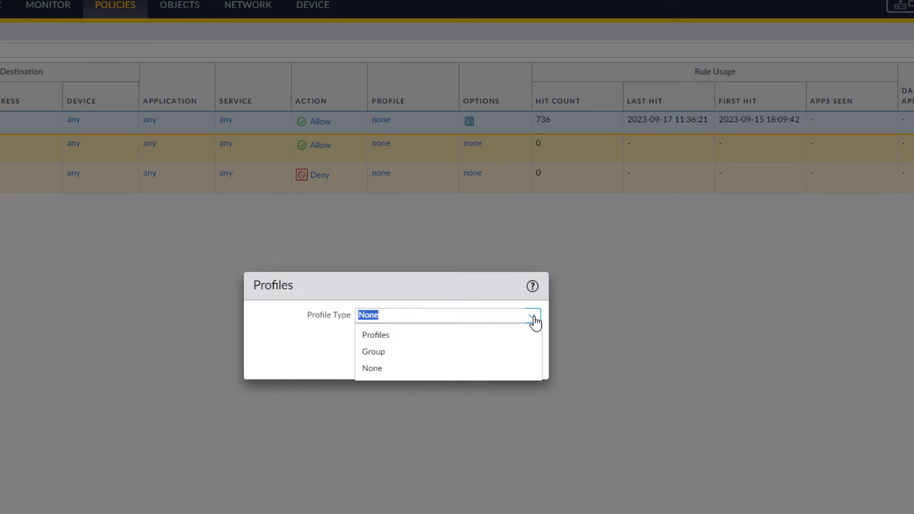
{"action": "left_click", "coordinate": [383, 353]}
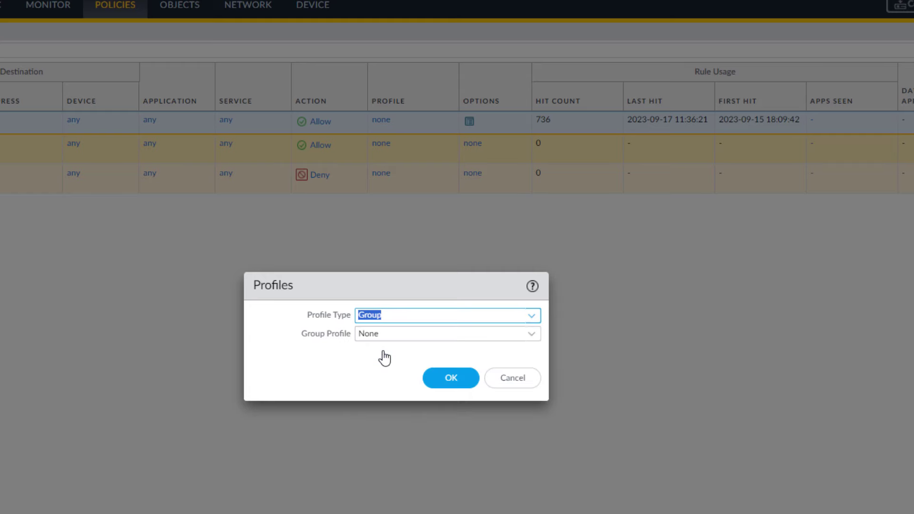
{"action": "left_click", "coordinate": [531, 334]}
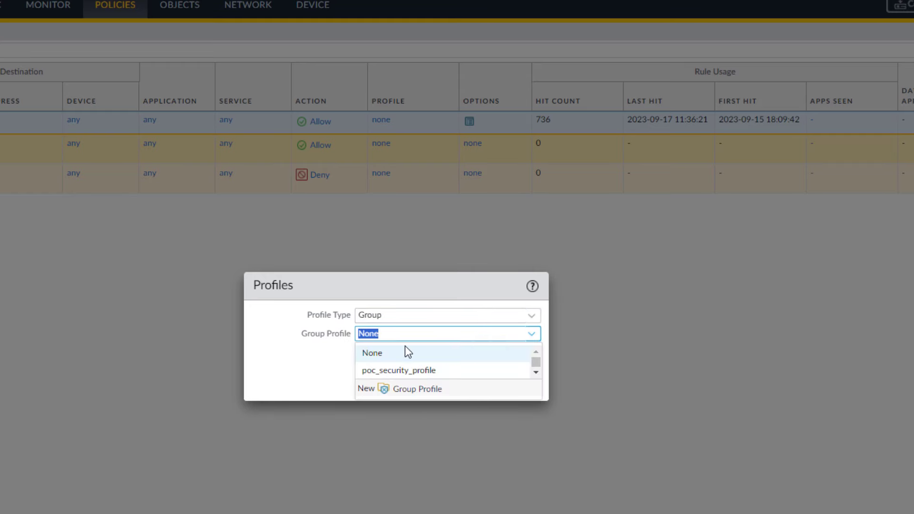
{"action": "left_click", "coordinate": [389, 371]}
{"action": "left_click", "coordinate": [450, 378]}
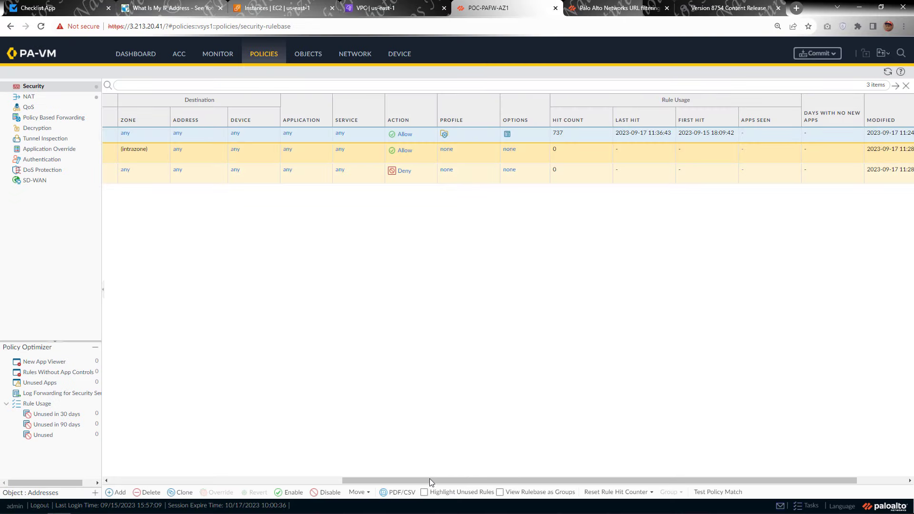
Open basic_rule, check the action, profile and log settings, and close it without changes.
{"action": "left_click_drag", "start_coordinate": [429, 478], "coordinate": [159, 474]}
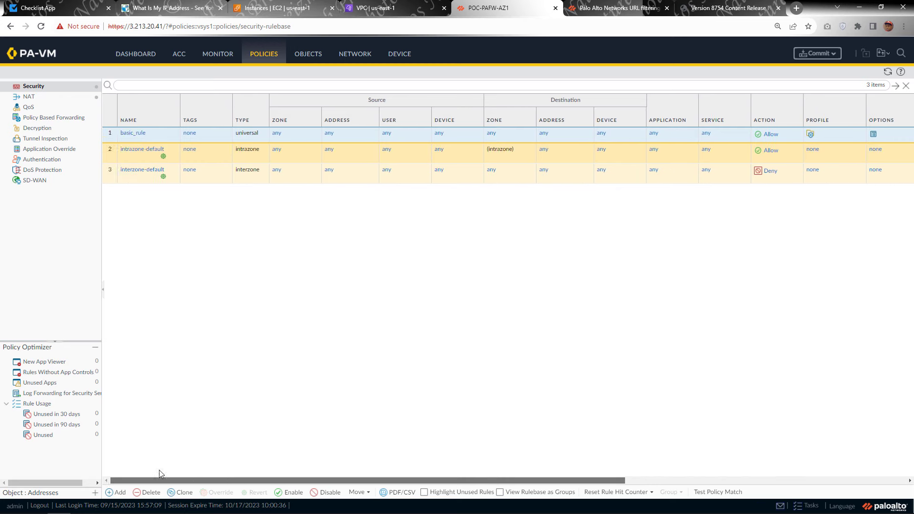
{"action": "left_click", "coordinate": [129, 135]}
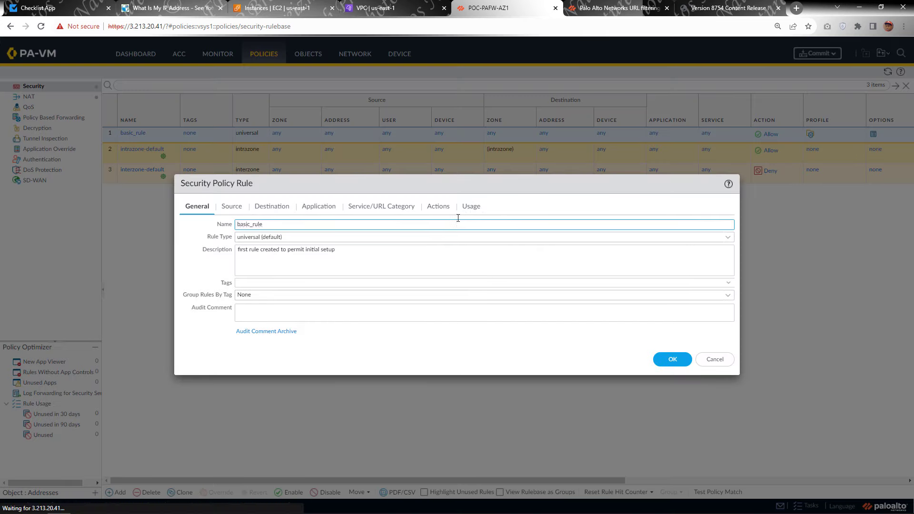
{"action": "left_click", "coordinate": [445, 210]}
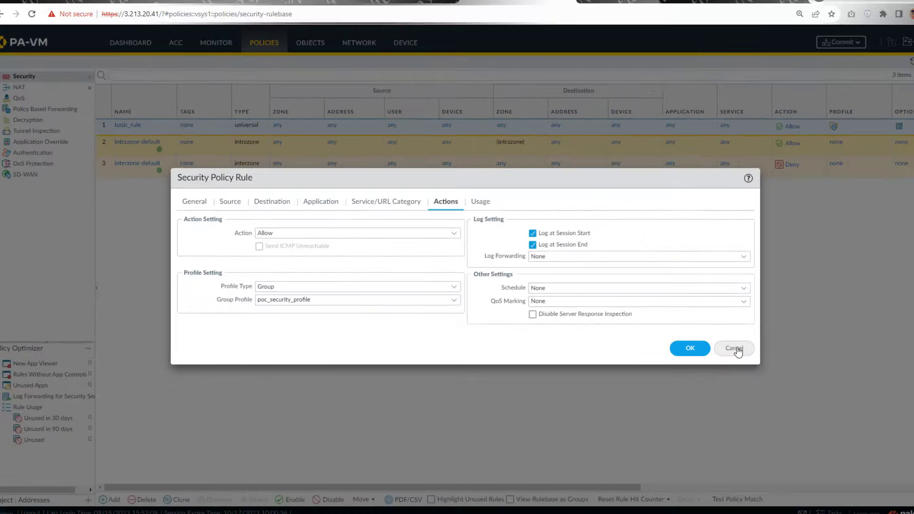
{"action": "left_click", "coordinate": [718, 348]}
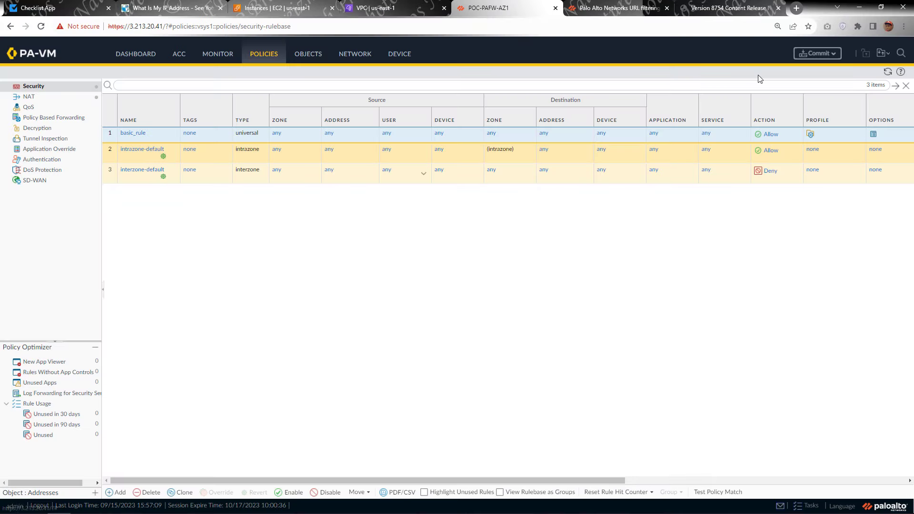
Commit all changes with the description "configuring security profile group" and close the commit status.
{"action": "left_click", "coordinate": [812, 55]}
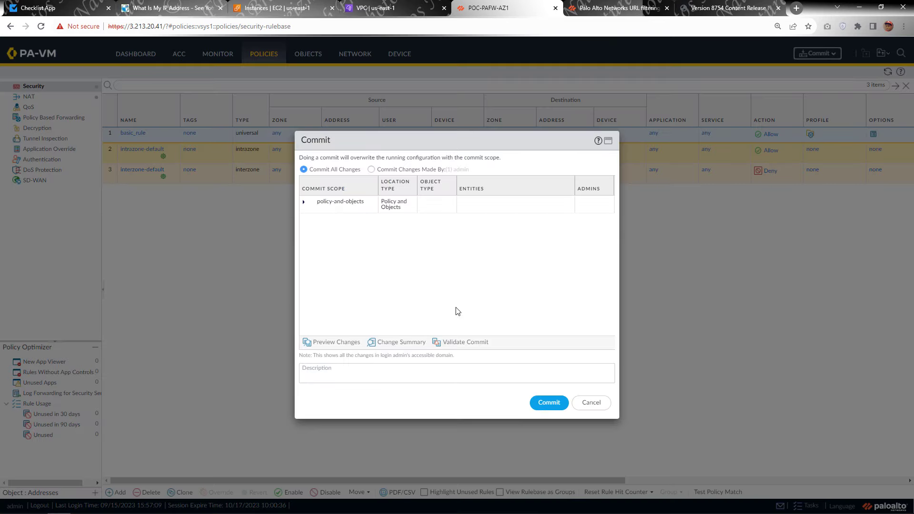
{"action": "left_click", "coordinate": [434, 375]}
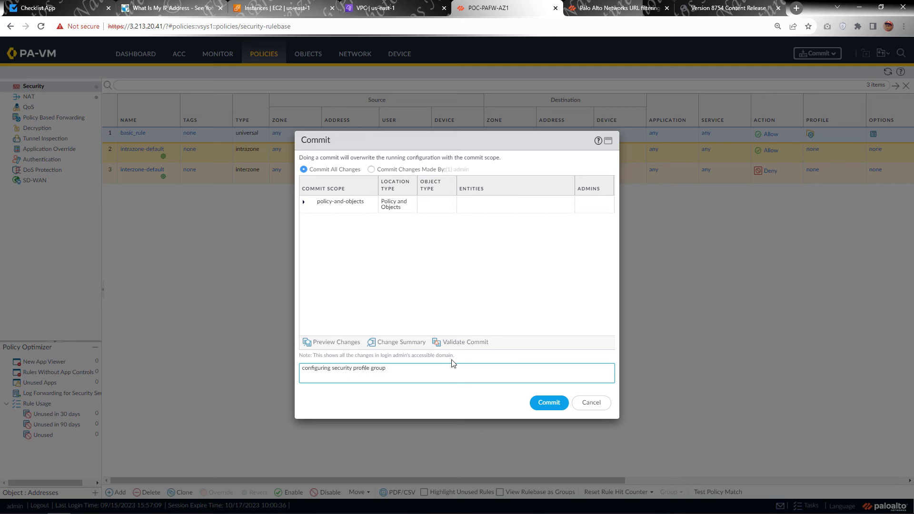
{"action": "left_click", "coordinate": [557, 403]}
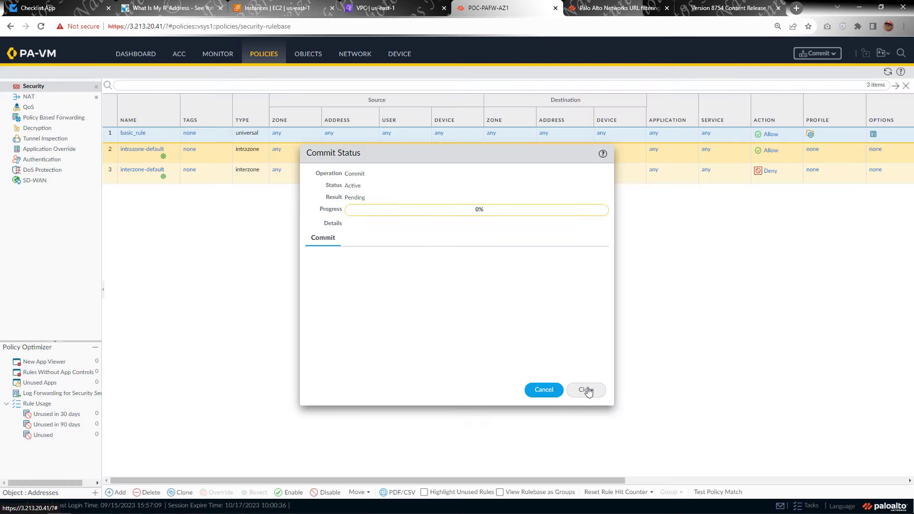
{"action": "left_click", "coordinate": [588, 391]}
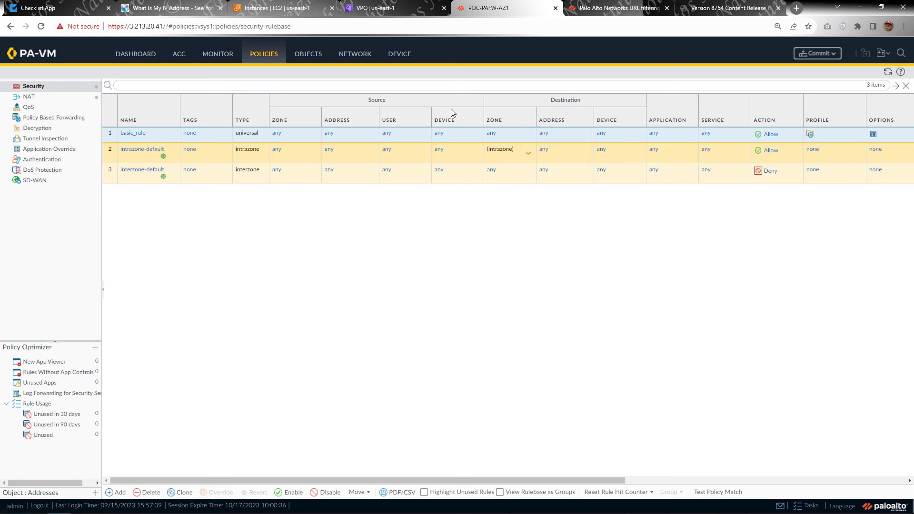
Set the Applications and Threats dynamic update schedule to daily at 01:15 with the download-and-install action.
{"action": "left_click", "coordinate": [405, 56]}
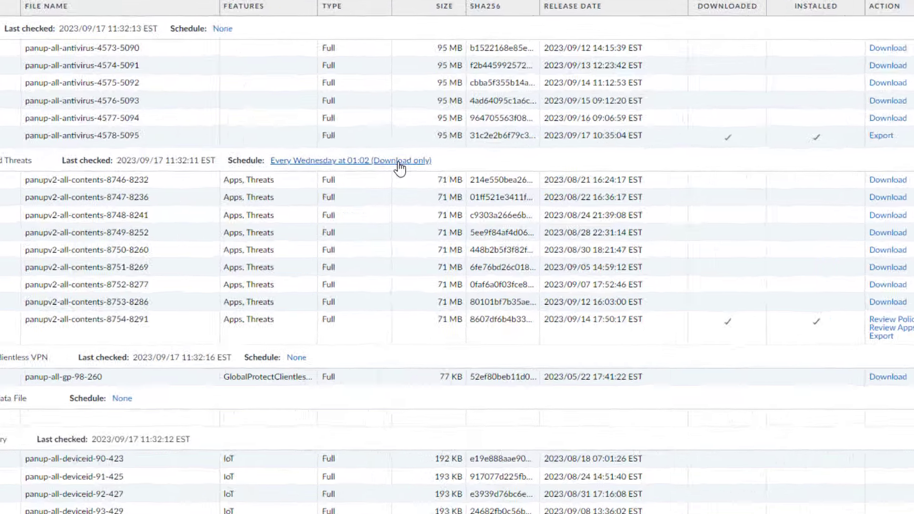
{"action": "left_click", "coordinate": [429, 212]}
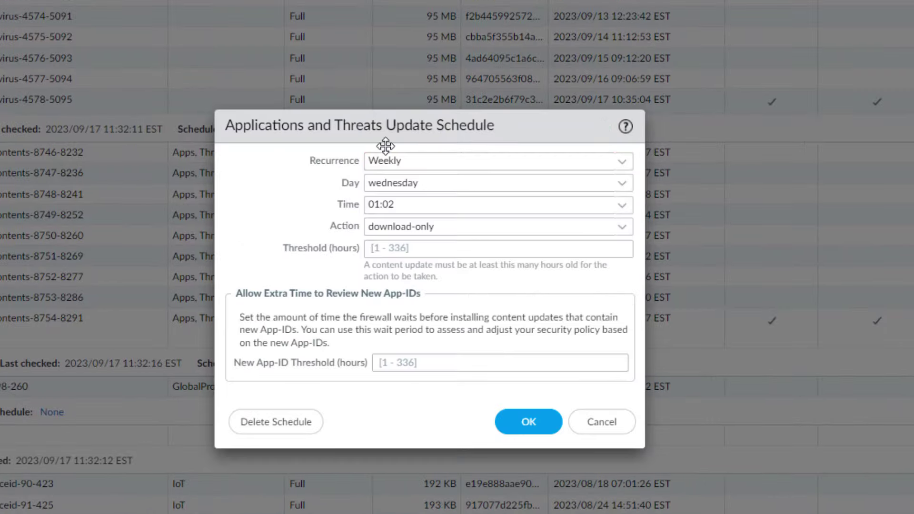
{"action": "left_click", "coordinate": [624, 228]}
{"action": "left_click", "coordinate": [440, 291]}
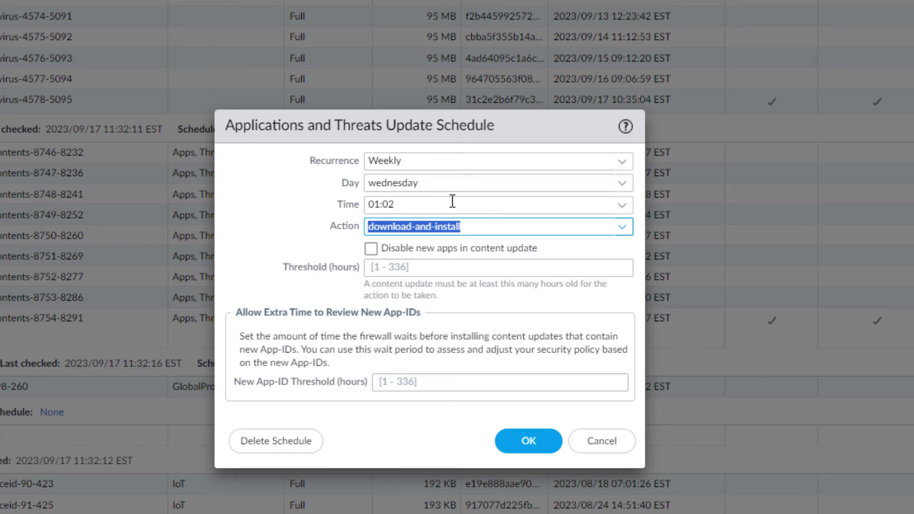
{"action": "left_click", "coordinate": [621, 162]}
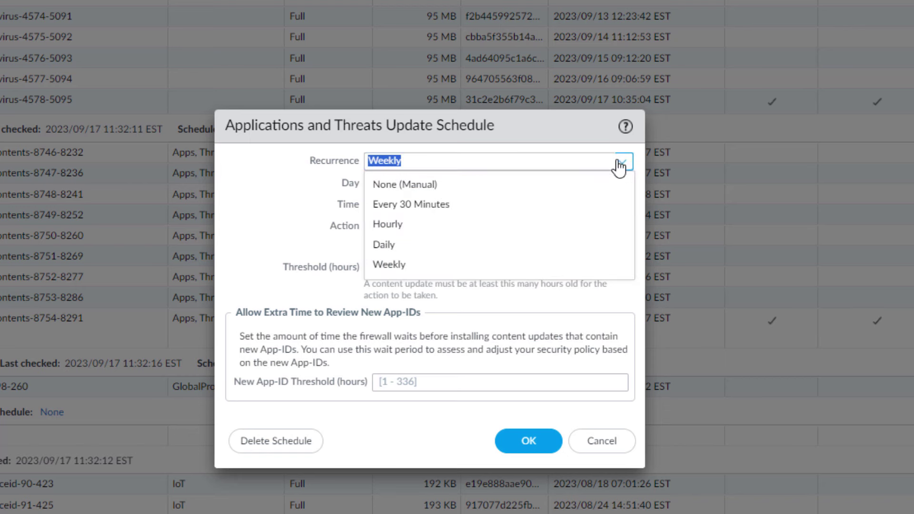
{"action": "left_click", "coordinate": [406, 246]}
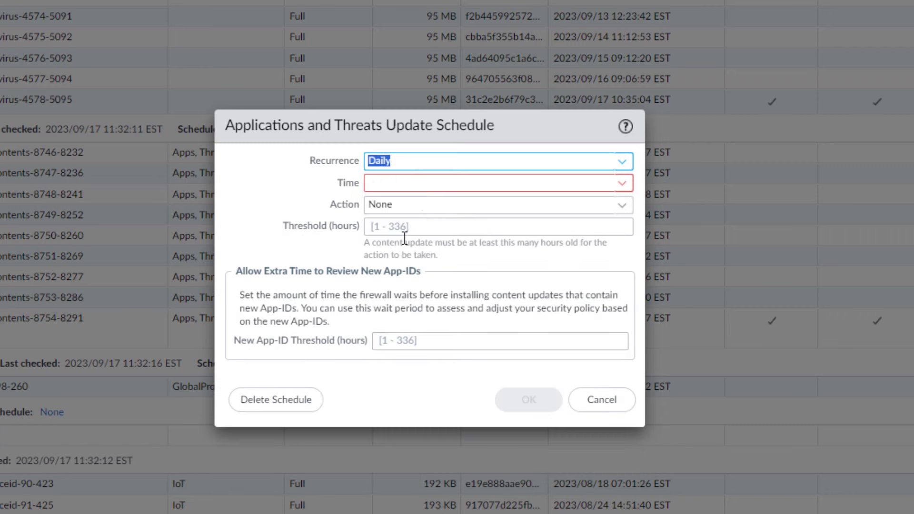
{"action": "left_click", "coordinate": [623, 185]}
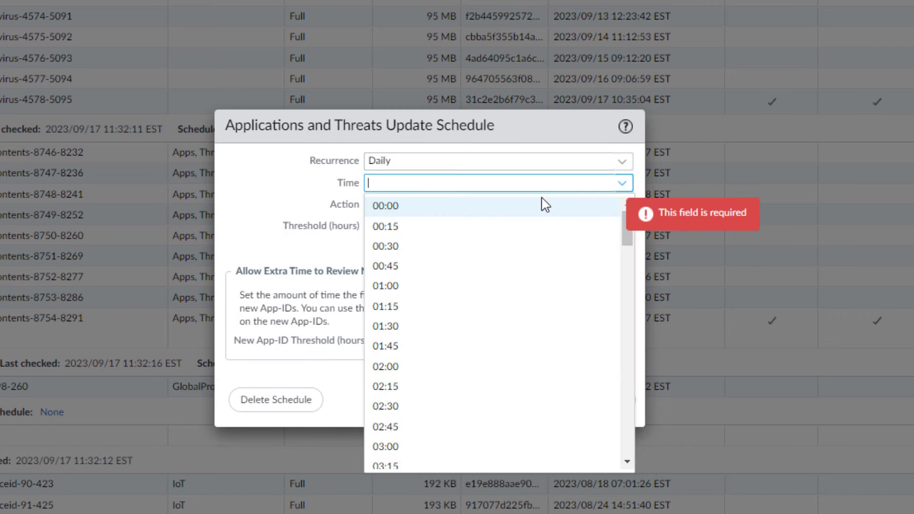
{"action": "left_click", "coordinate": [406, 306]}
{"action": "left_click", "coordinate": [618, 208]}
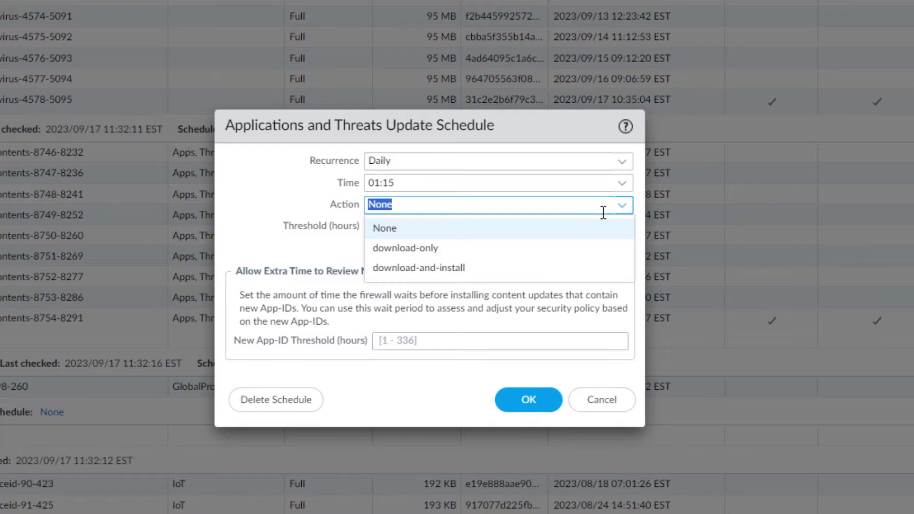
{"action": "left_click", "coordinate": [474, 274]}
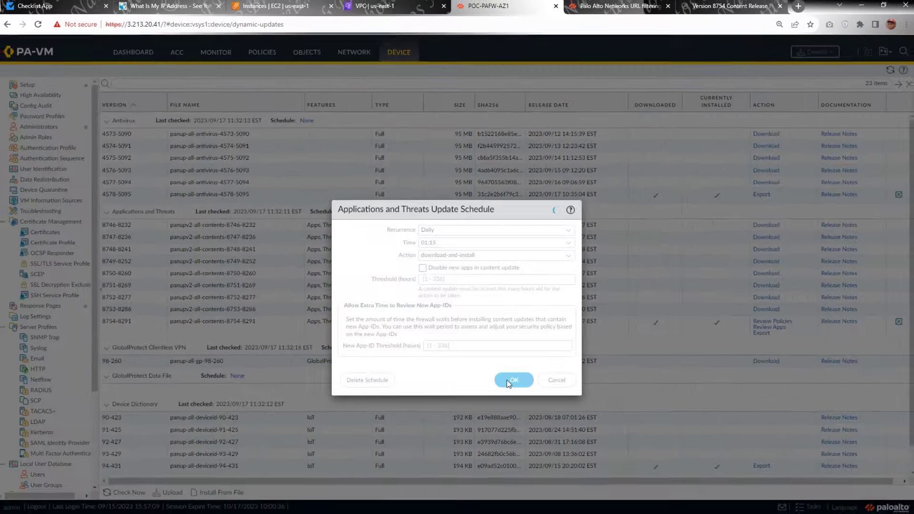
{"action": "left_click", "coordinate": [526, 419]}
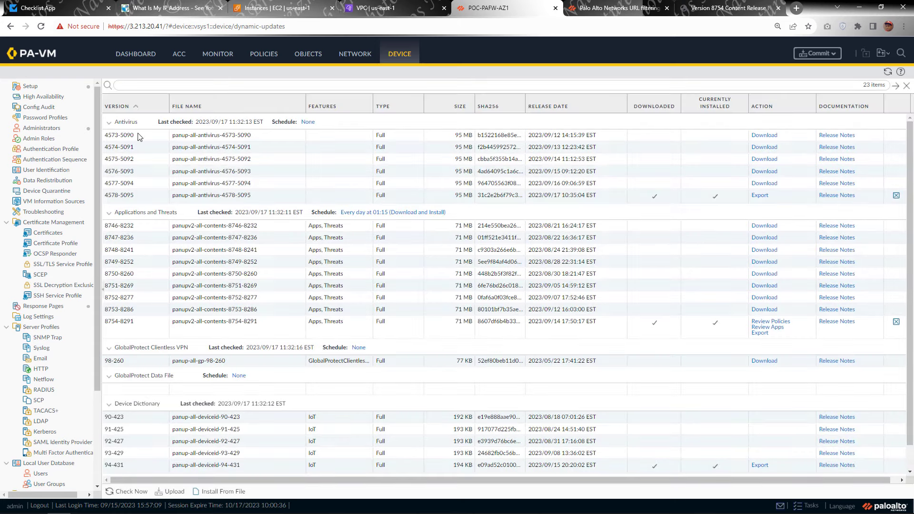
Set the Antivirus dynamic update schedule to daily at 01:30 with the download-and-install action.
{"action": "left_click", "coordinate": [308, 123]}
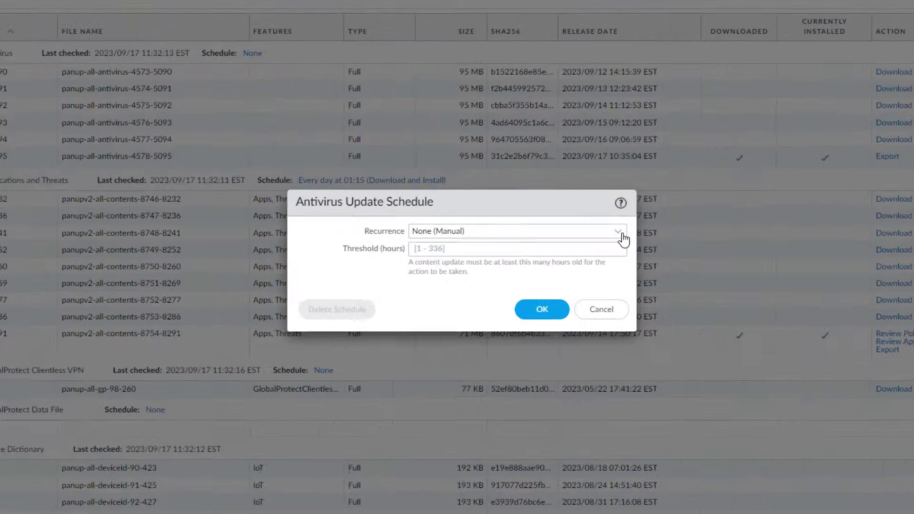
{"action": "left_click", "coordinate": [565, 248]}
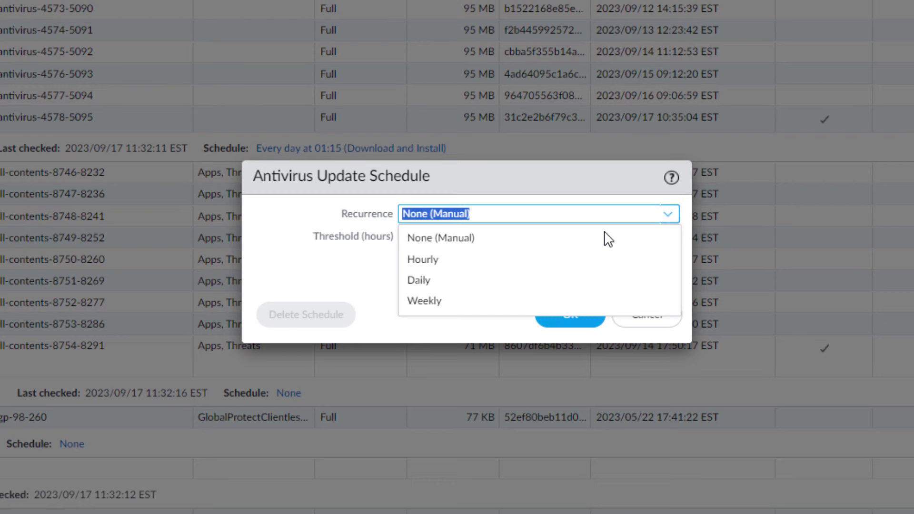
{"action": "left_click", "coordinate": [509, 280]}
{"action": "left_click", "coordinate": [667, 237]}
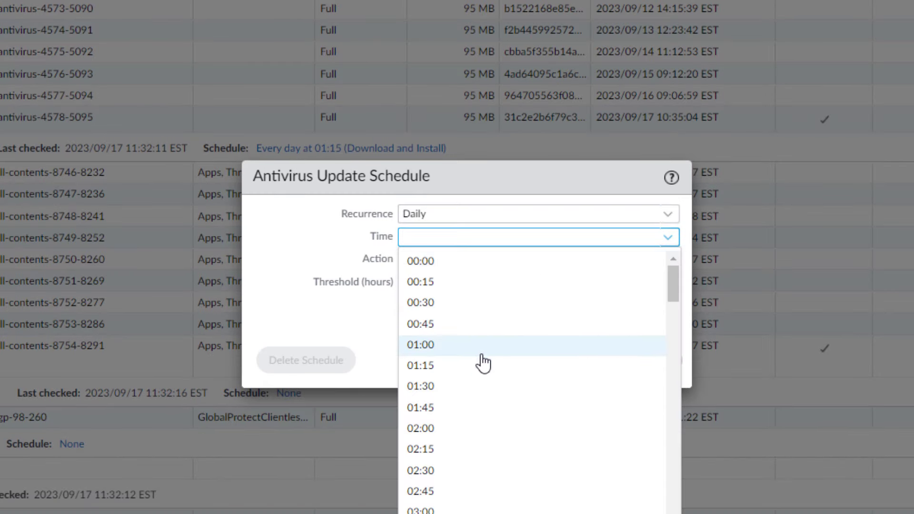
{"action": "left_click", "coordinate": [469, 386]}
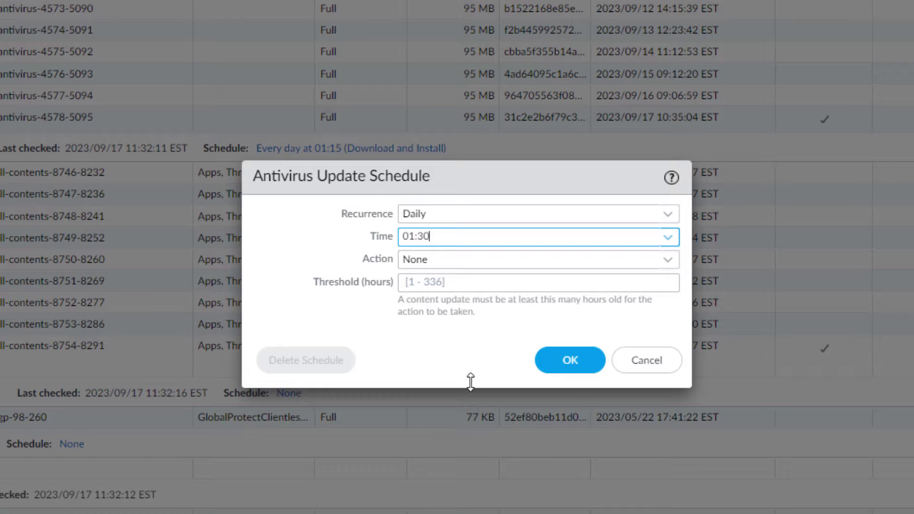
{"action": "left_click", "coordinate": [667, 261]}
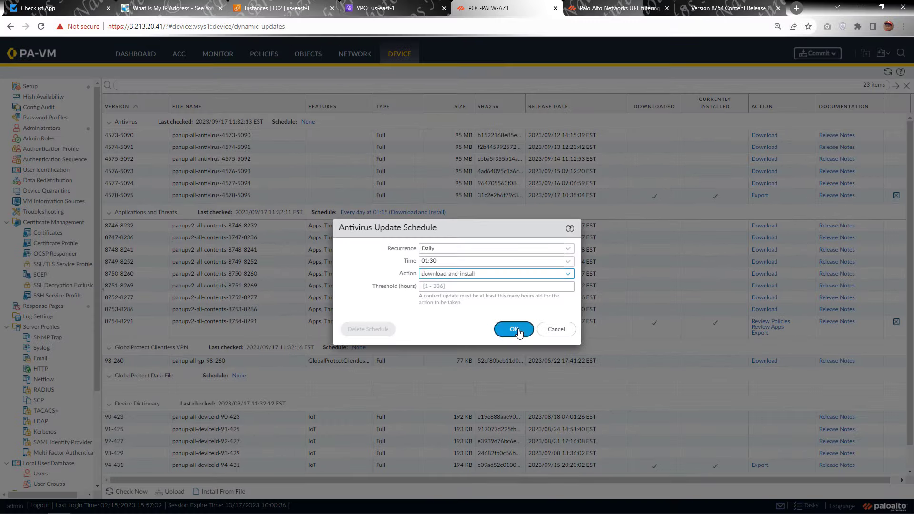
{"action": "left_click", "coordinate": [521, 333]}
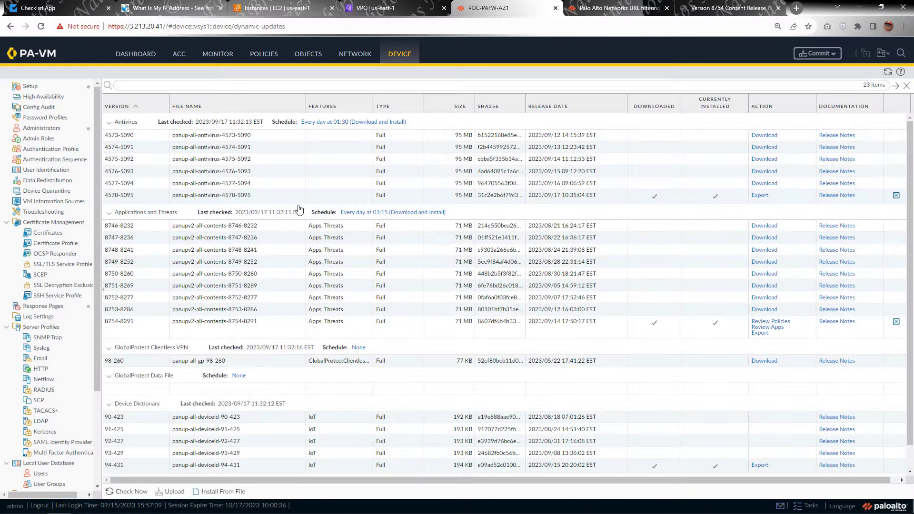
Review the remaining dynamic updates and the task list for the commit's status, and return to the security policy rules.
{"action": "scroll", "coordinate": [402, 293], "scroll_direction": "down", "scroll_amount": 1}
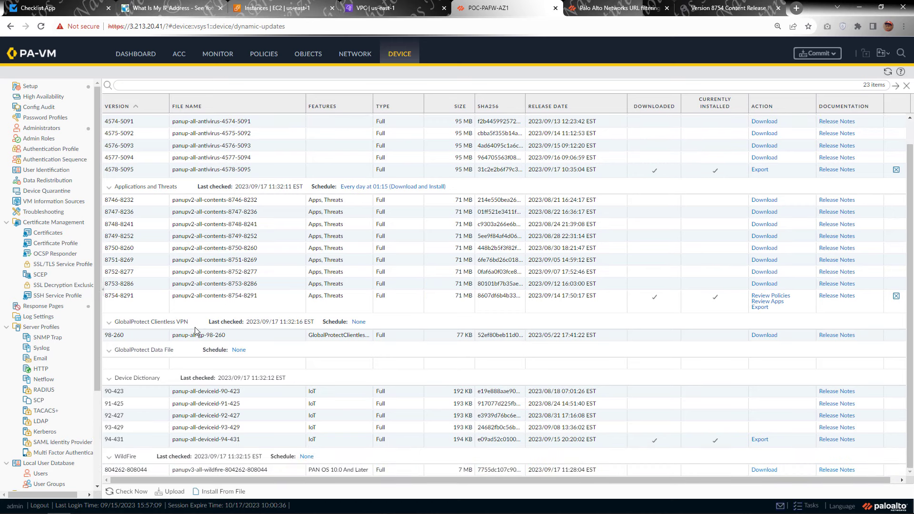
{"action": "scroll", "coordinate": [284, 337], "scroll_direction": "up", "scroll_amount": 1}
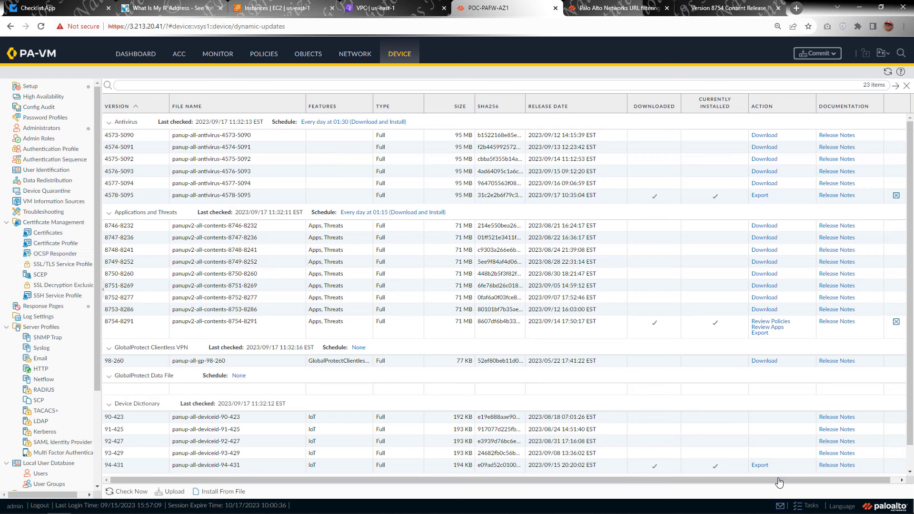
{"action": "left_click", "coordinate": [804, 507]}
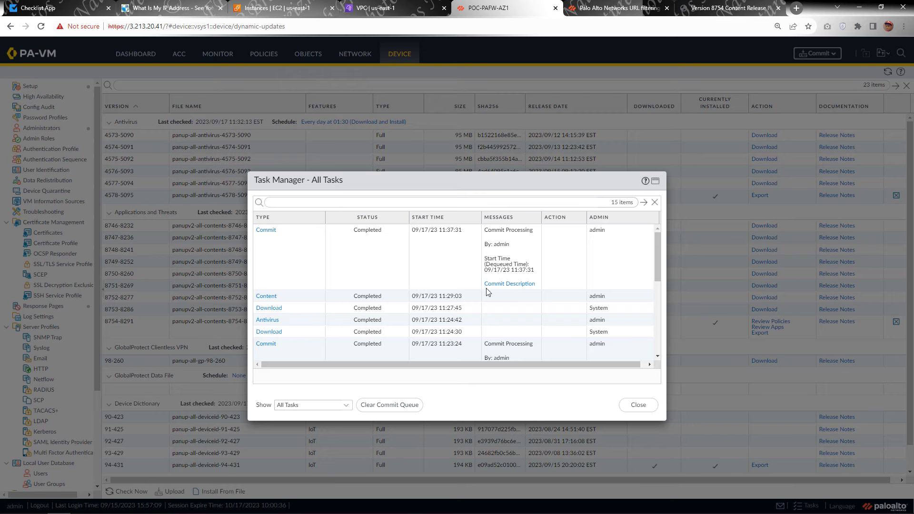
{"action": "left_click", "coordinate": [636, 405]}
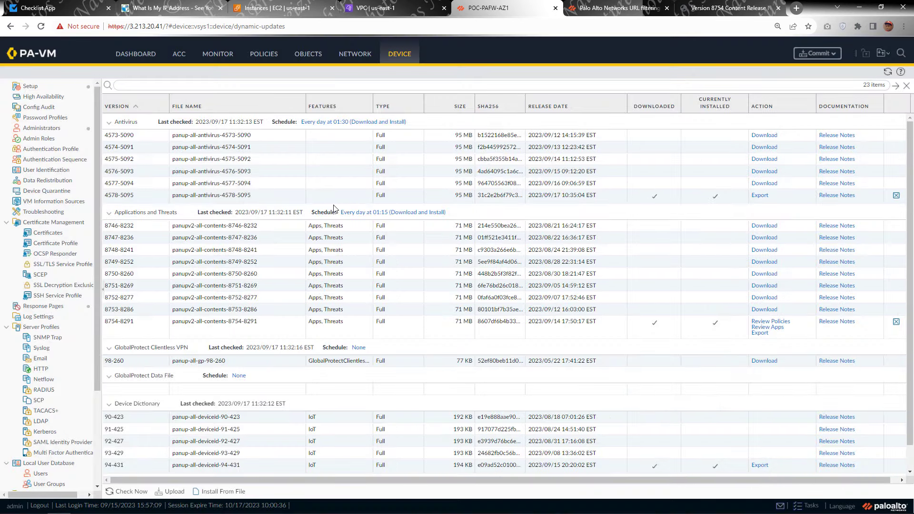
{"action": "left_click", "coordinate": [262, 60]}
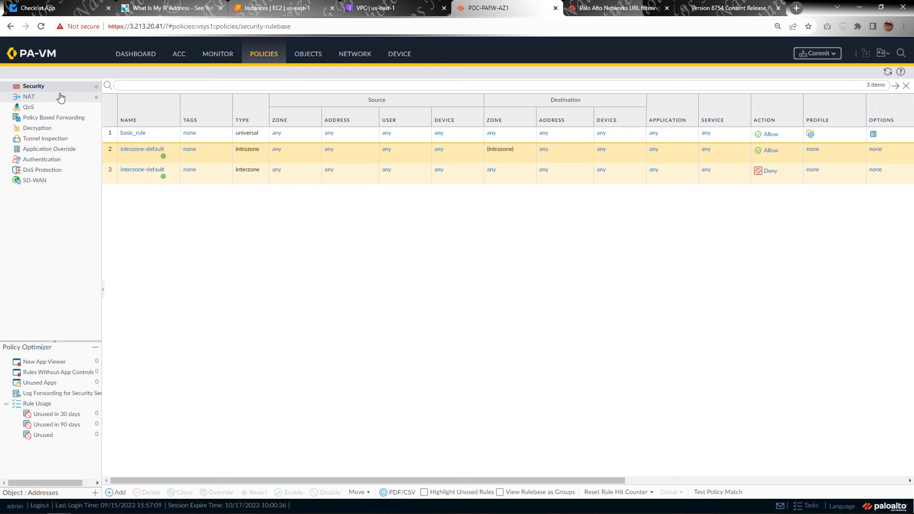
Check the firewall's Threat and URL Filtering logs for entries, refreshing the Threat log.
{"action": "left_click", "coordinate": [221, 54]}
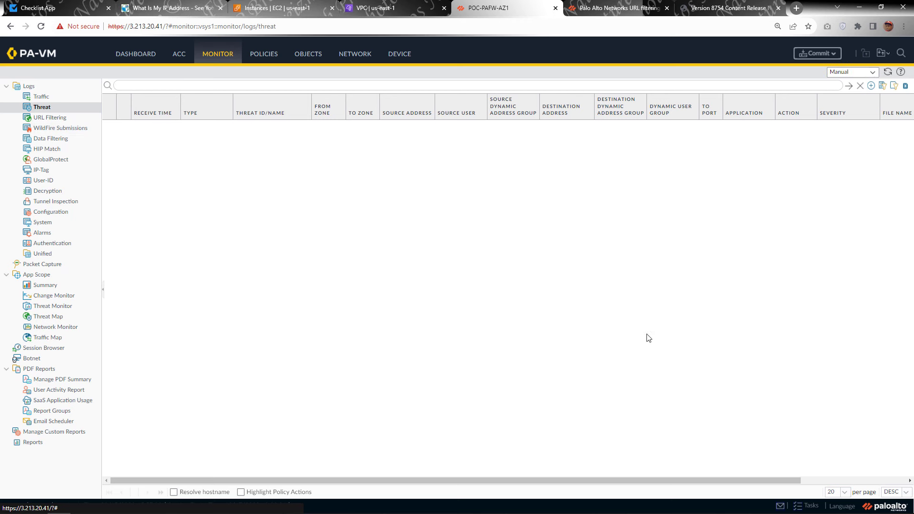
{"action": "left_click", "coordinate": [848, 87]}
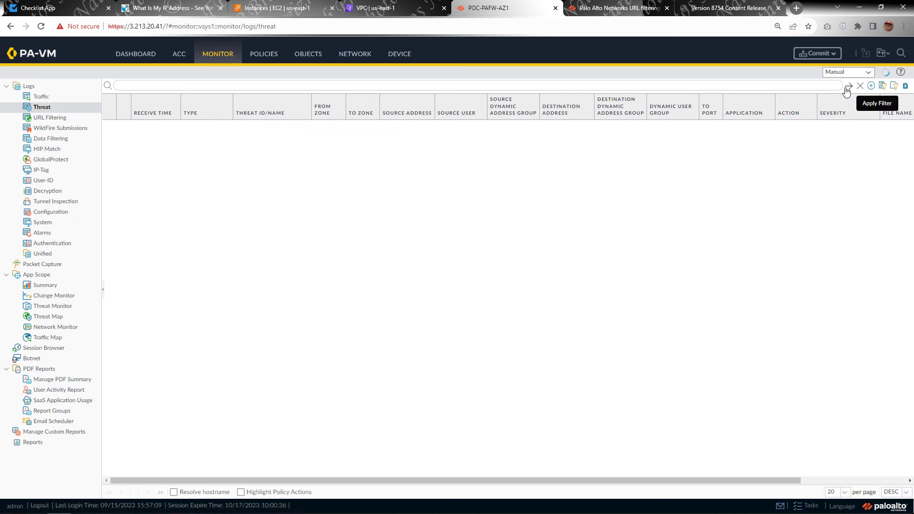
{"action": "left_click", "coordinate": [56, 119]}
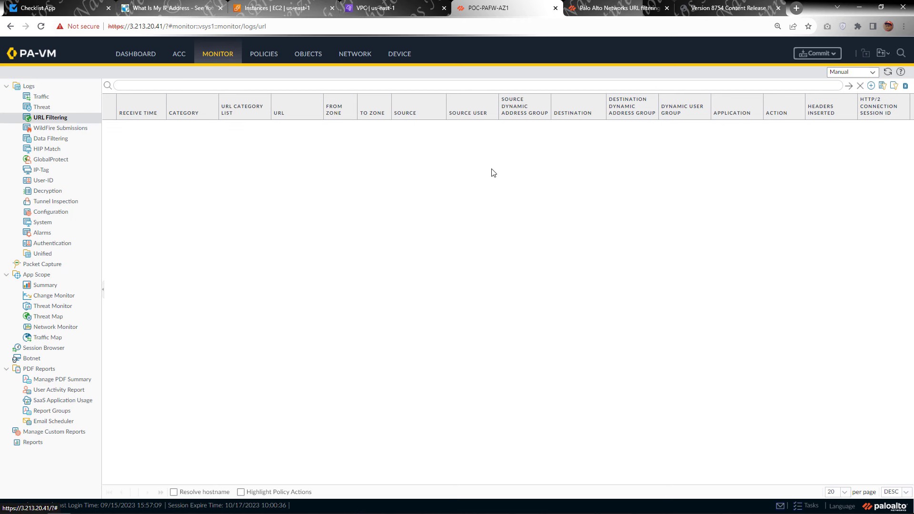
{"action": "left_click", "coordinate": [41, 107]}
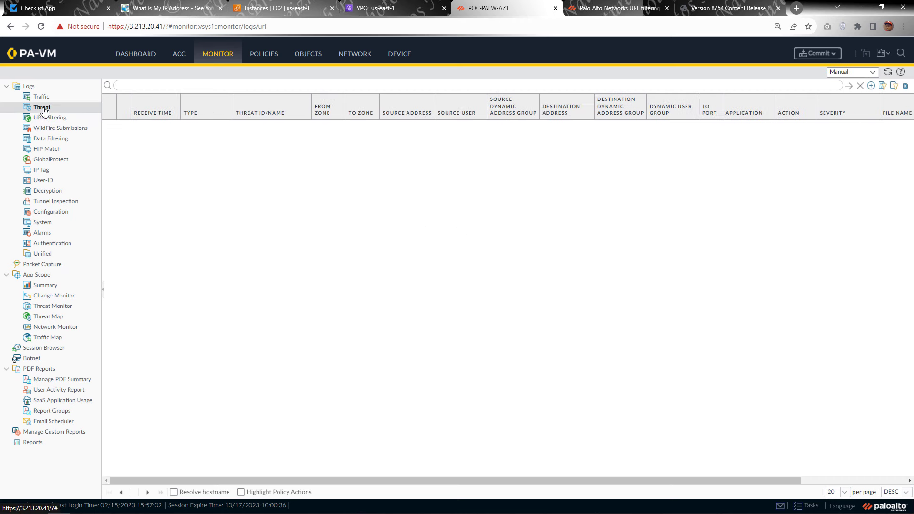
{"action": "mouse_move", "coordinate": [193, 513]}
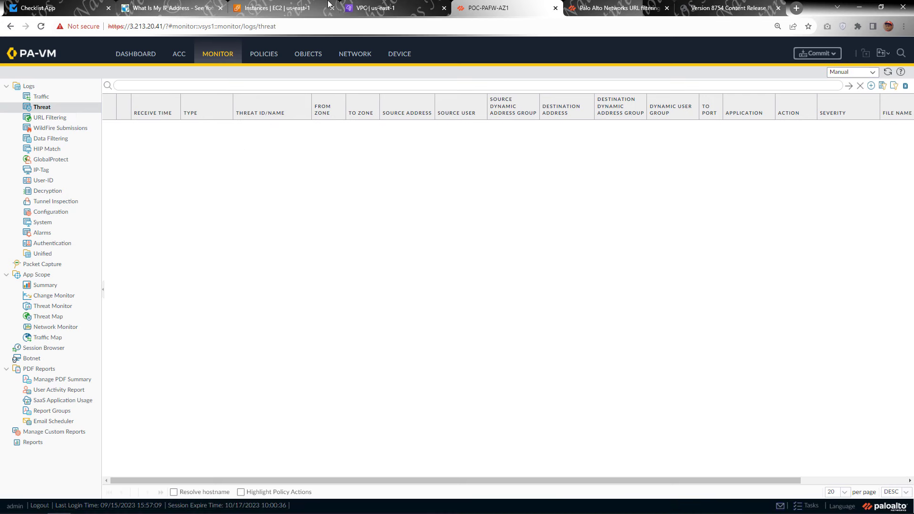
Switch to the AWS EC2 console and open the connection options for only the POC-LINUX-AZ1 instance.
{"action": "left_click", "coordinate": [286, 7]}
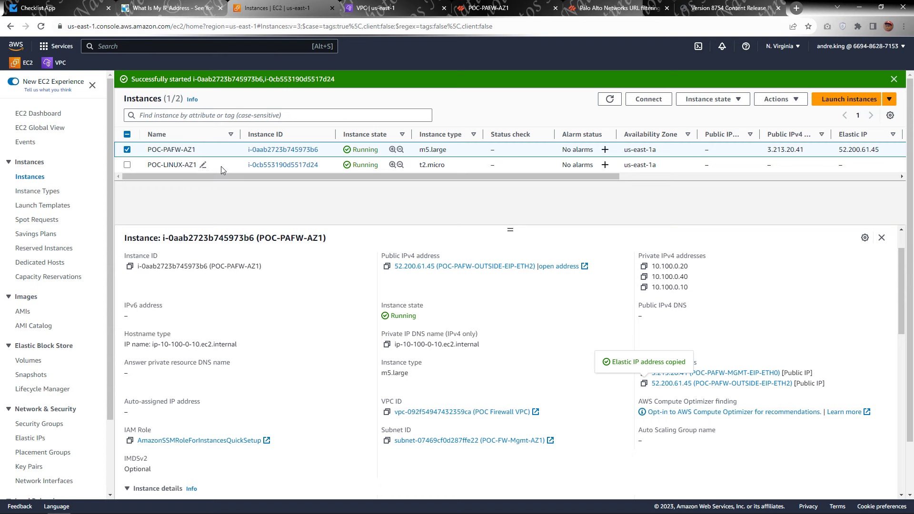
{"action": "left_click", "coordinate": [221, 167]}
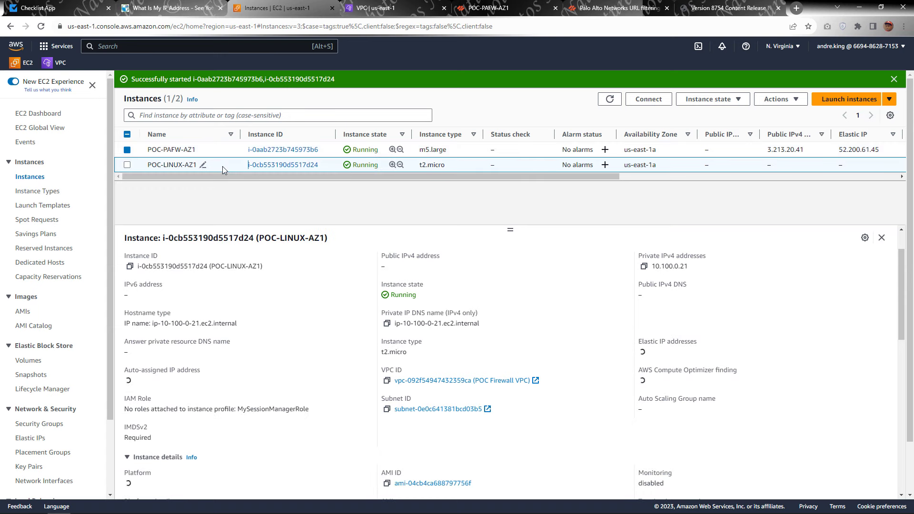
{"action": "left_click", "coordinate": [161, 166]}
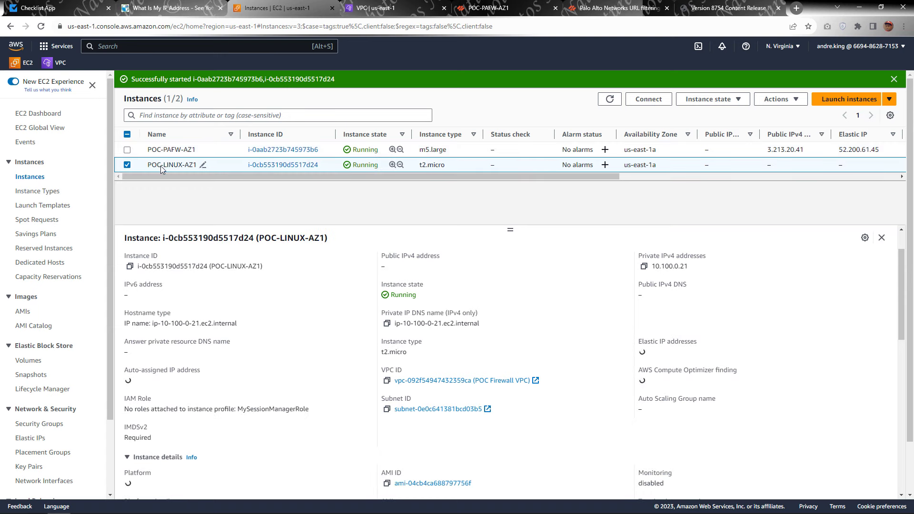
{"action": "left_click", "coordinate": [655, 101]}
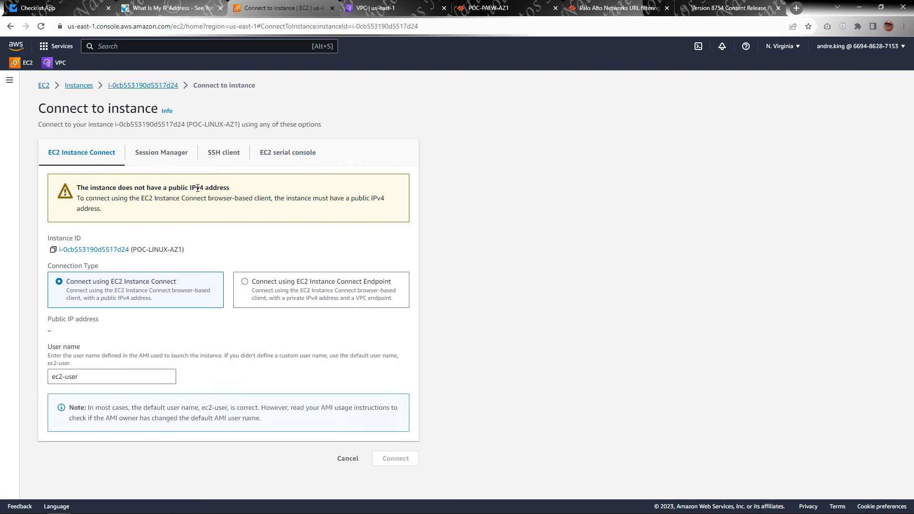
Connect to the instance using EC2 Instance Connect Endpoint with the POC-EC2-Instance-Connect-Endpoint endpoint.
{"action": "left_click", "coordinate": [267, 233]}
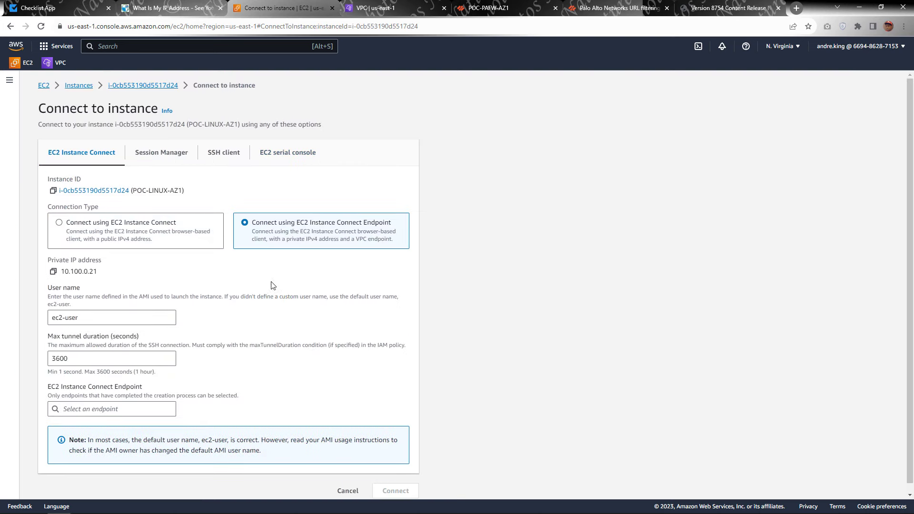
{"action": "left_click", "coordinate": [112, 408]}
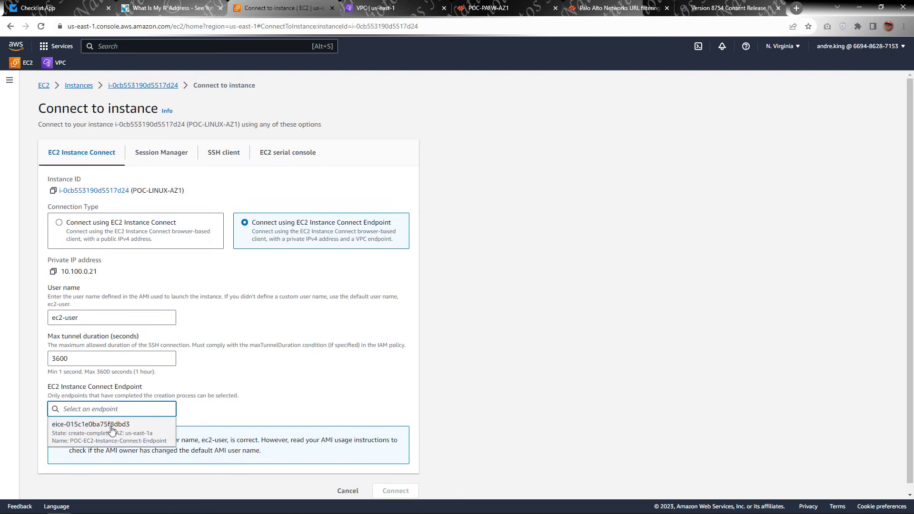
{"action": "left_click", "coordinate": [124, 432]}
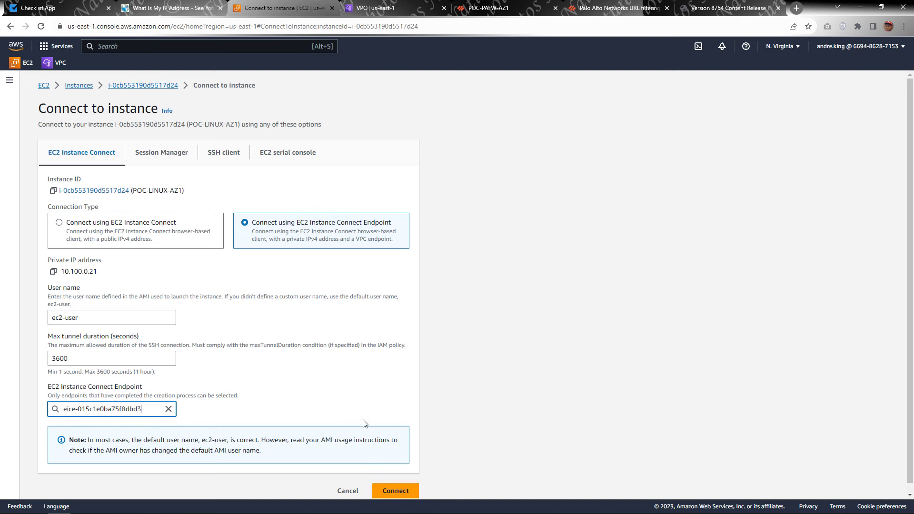
{"action": "left_click", "coordinate": [397, 491]}
{"action": "left_click", "coordinate": [396, 483]}
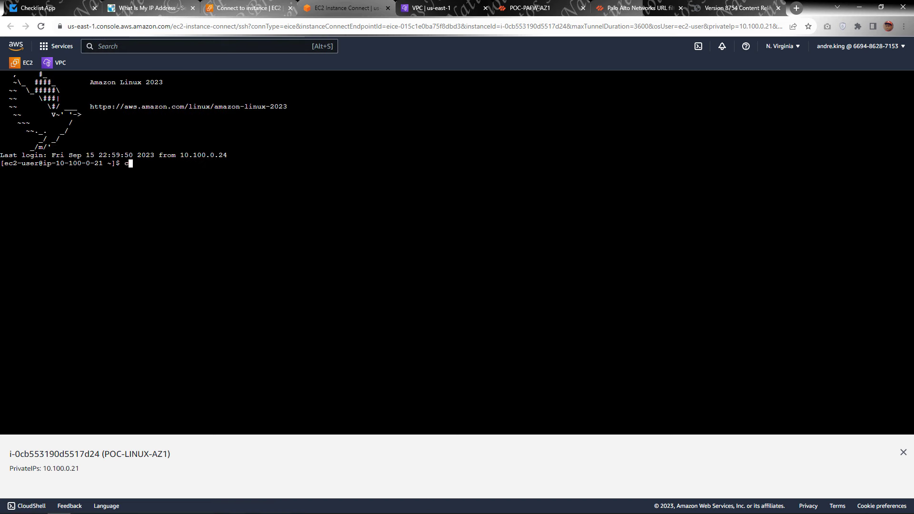
{"action": "type", "text": "url www.espn.com"}
{"action": "key", "text": "Return"}
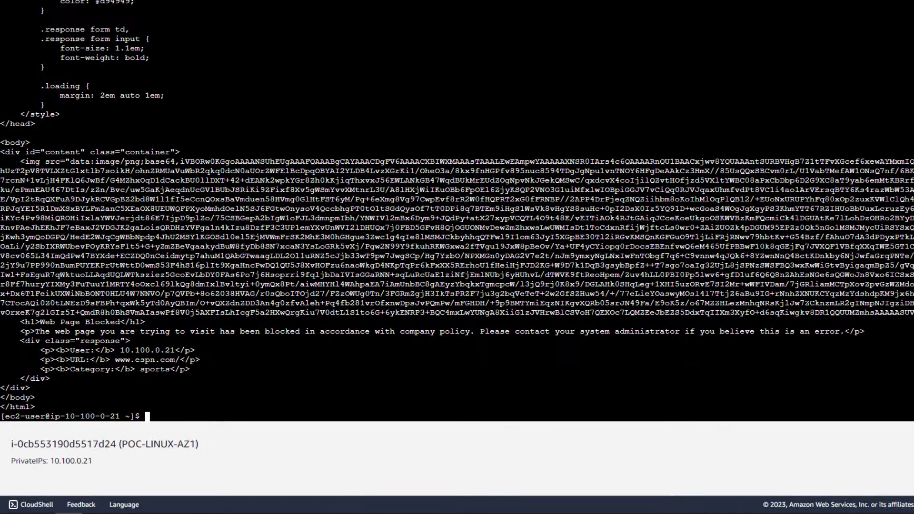
{"action": "left_click_drag", "start_coordinate": [35, 331], "coordinate": [840, 331]}
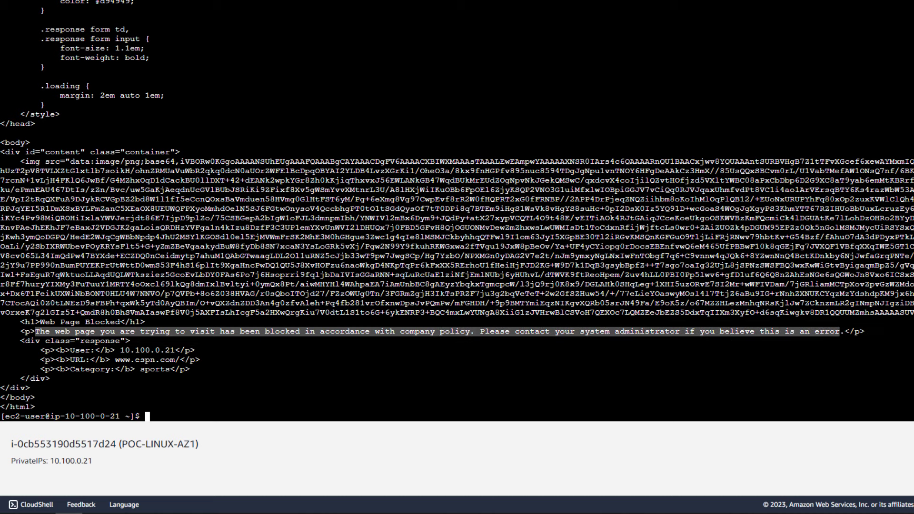
{"action": "left_click", "coordinate": [839, 332]}
{"action": "key", "text": "Return"}
{"action": "key", "text": "Return"}
{"action": "key", "text": "Return"}
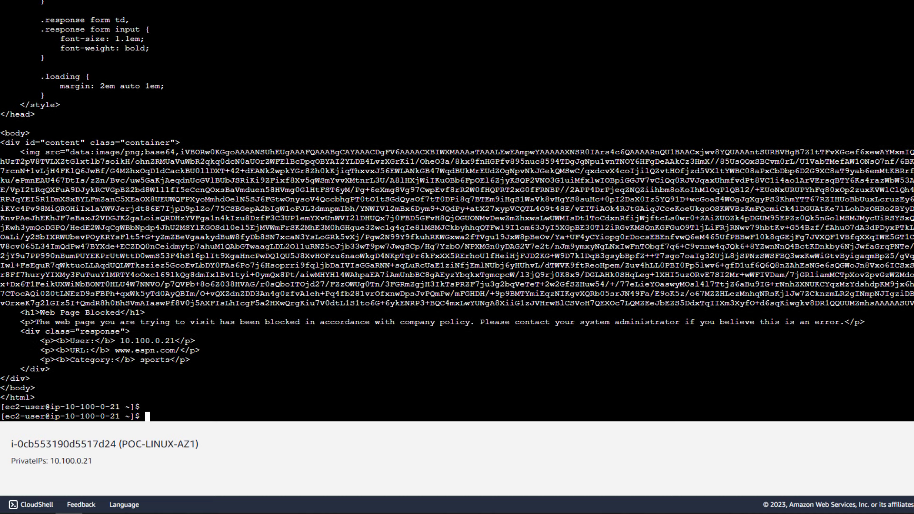
{"action": "key", "text": "Up"}
{"action": "key", "text": "BackSpace"}
{"action": "key", "text": "BackSpace"}
{"action": "key", "text": "BackSpace"}
{"action": "key", "text": "BackSpace"}
{"action": "key", "text": "BackSpace"}
{"action": "key", "text": "BackSpace"}
{"action": "key", "text": "BackSpace"}
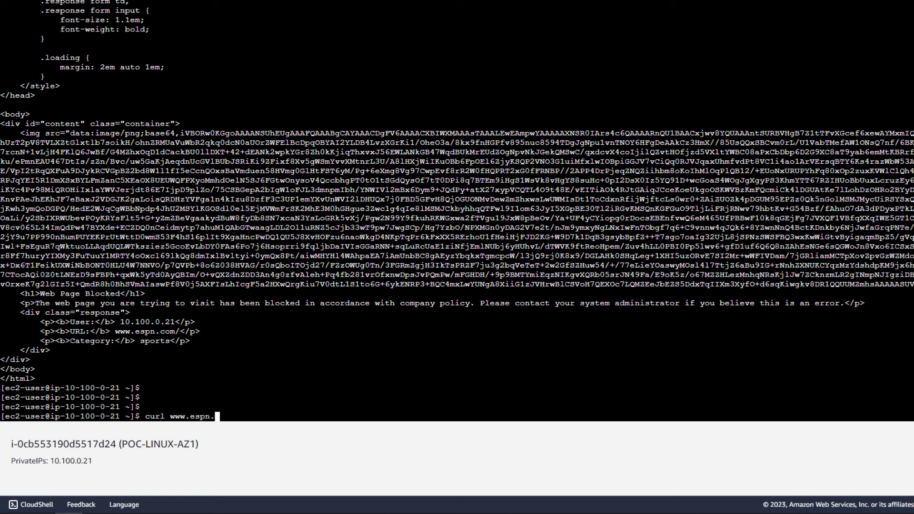
{"action": "key", "text": "BackSpace"}
{"action": "type", "text": "pornhub.com"}
{"action": "key", "text": "Return"}
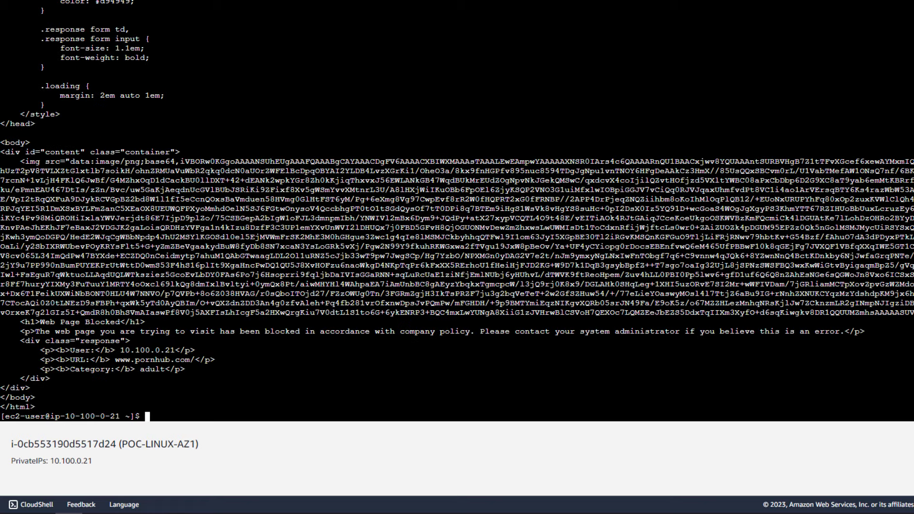
{"action": "left_click_drag", "start_coordinate": [50, 331], "coordinate": [849, 331]}
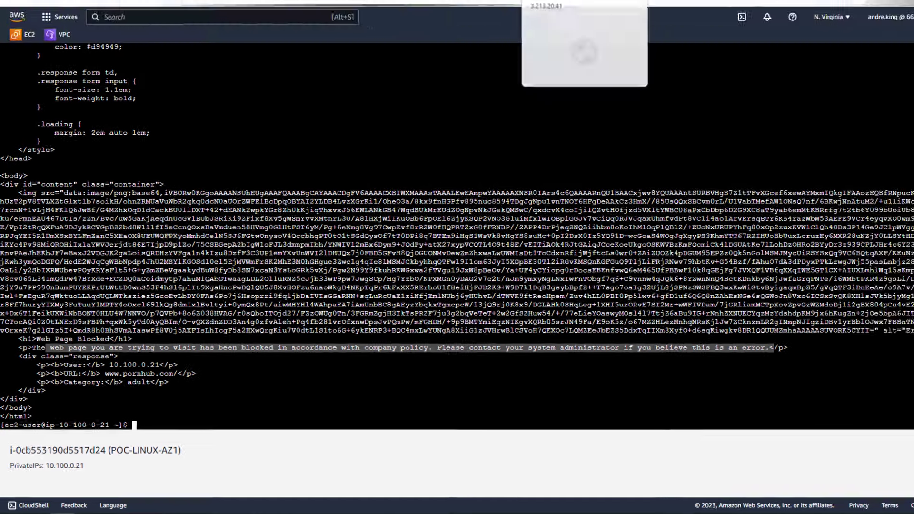
{"action": "left_click", "coordinate": [529, 7]}
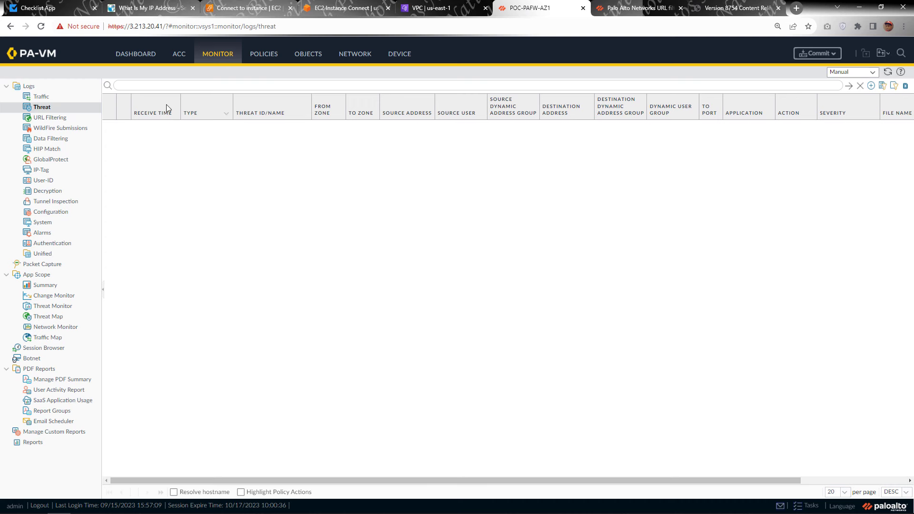
{"action": "left_click", "coordinate": [57, 117]}
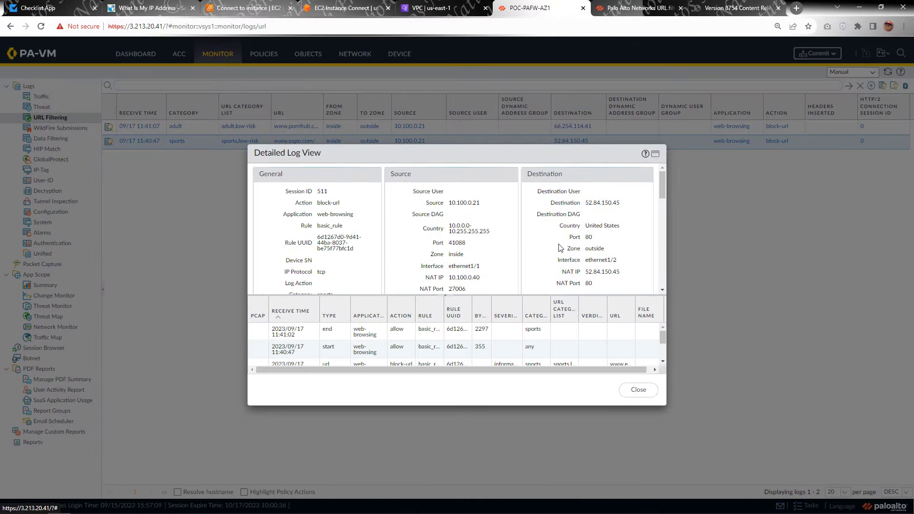
{"action": "scroll", "coordinate": [561, 247], "scroll_direction": "down", "scroll_amount": 2}
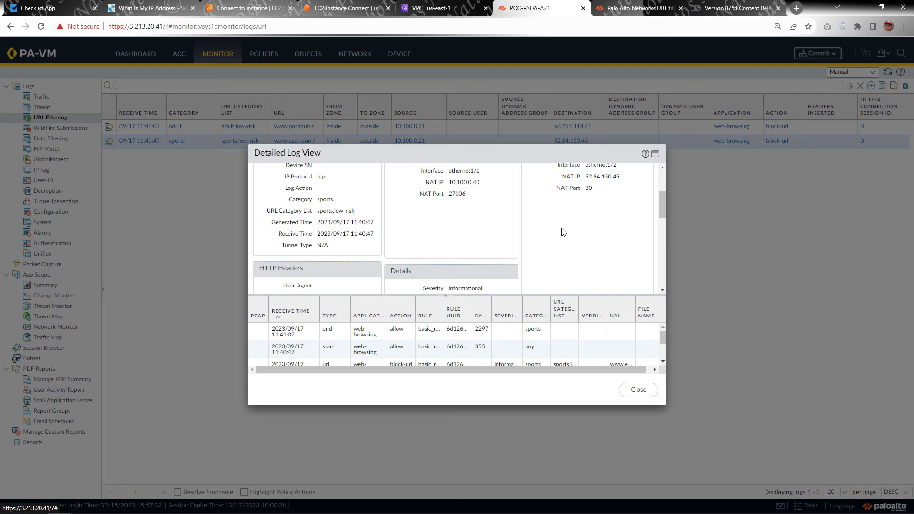
{"action": "scroll", "coordinate": [573, 245], "scroll_direction": "down", "scroll_amount": 1}
{"action": "left_click", "coordinate": [655, 154]}
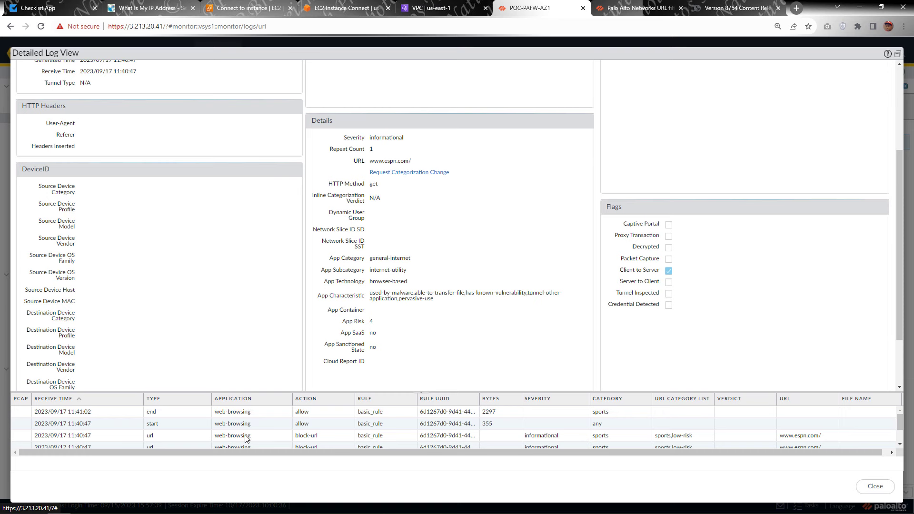
{"action": "scroll", "coordinate": [495, 422], "scroll_direction": "down", "scroll_amount": 2}
{"action": "scroll", "coordinate": [498, 425], "scroll_direction": "up", "scroll_amount": 2}
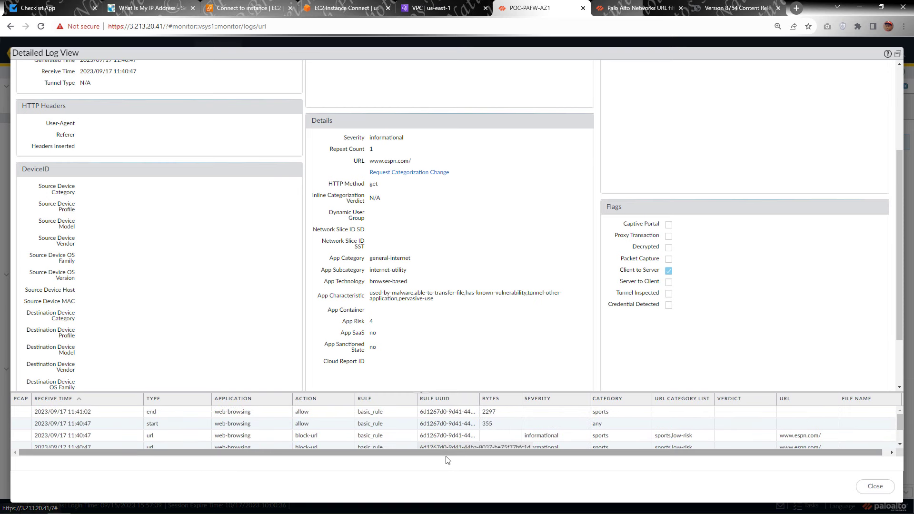
{"action": "scroll", "coordinate": [454, 455], "scroll_direction": "right", "scroll_amount": 1}
{"action": "scroll", "coordinate": [673, 416], "scroll_direction": "down", "scroll_amount": 2}
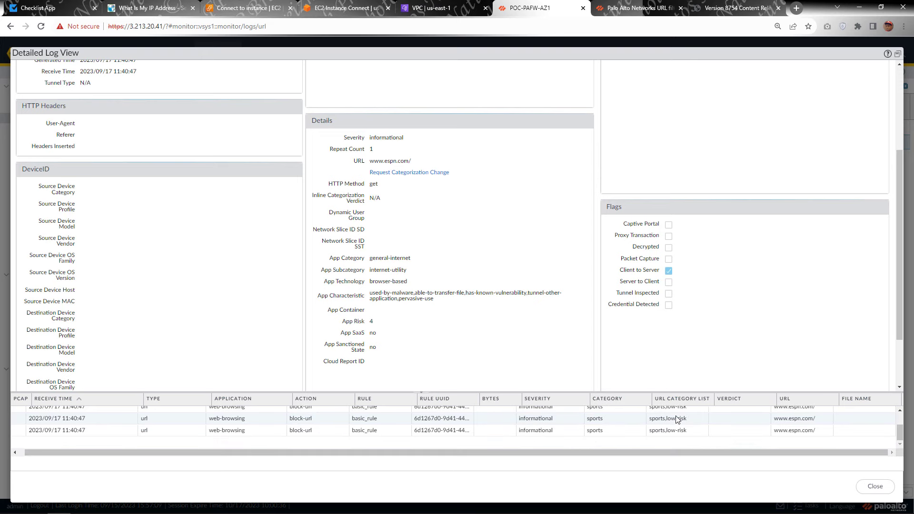
{"action": "scroll", "coordinate": [788, 428], "scroll_direction": "up", "scroll_amount": 2}
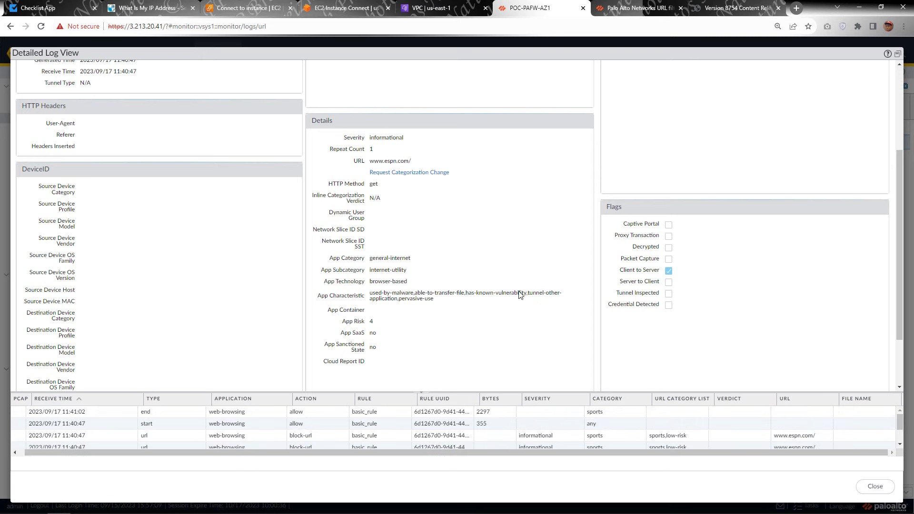
{"action": "scroll", "coordinate": [492, 292], "scroll_direction": "up", "scroll_amount": 5}
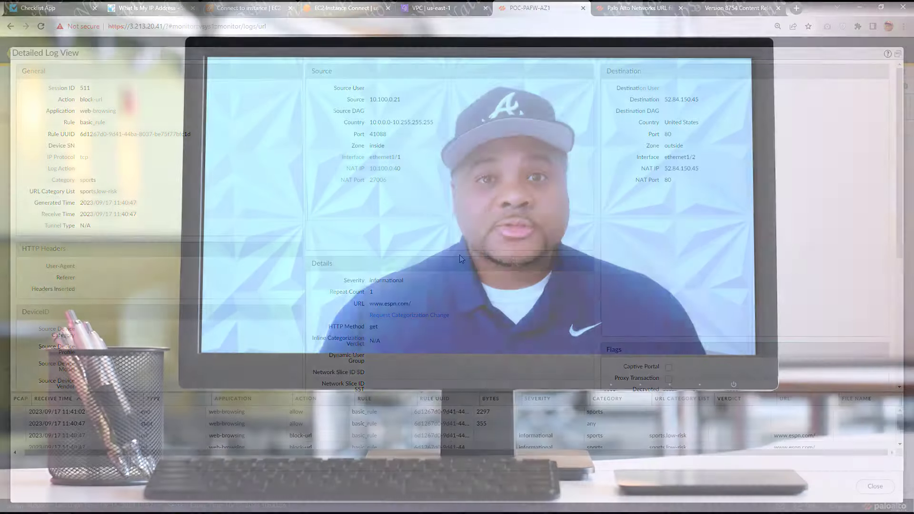